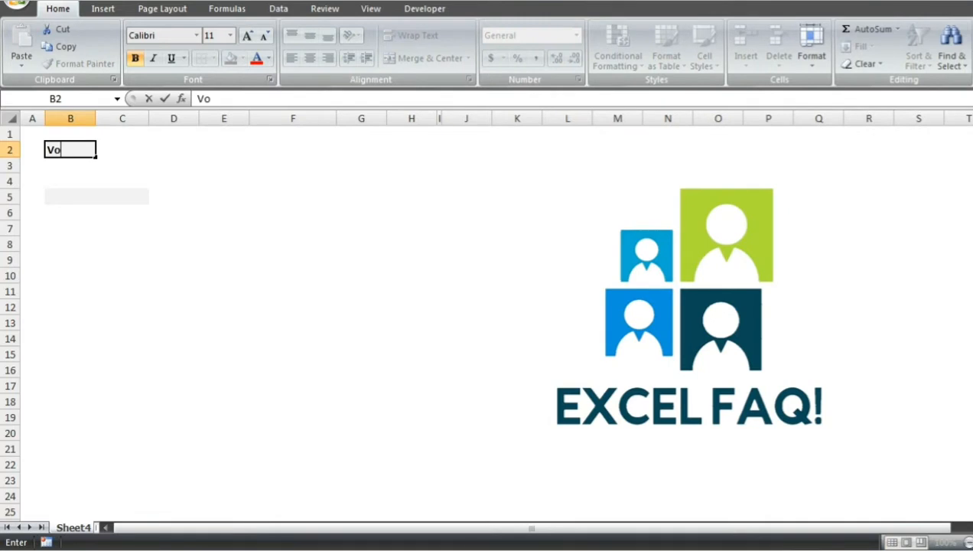
Step: Enter the title "Volunteer hours requirement calculation" in cell B2
type("lunteer")
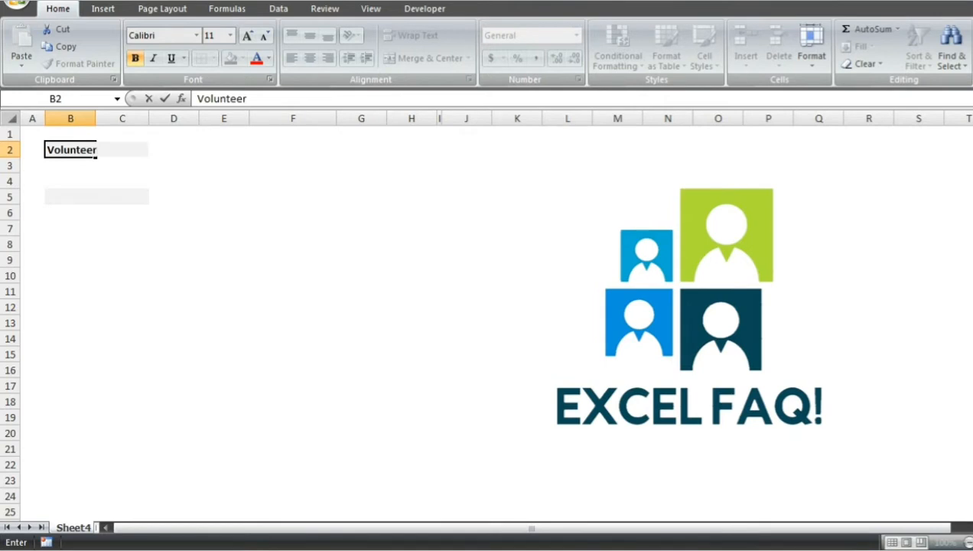
type(" hours re")
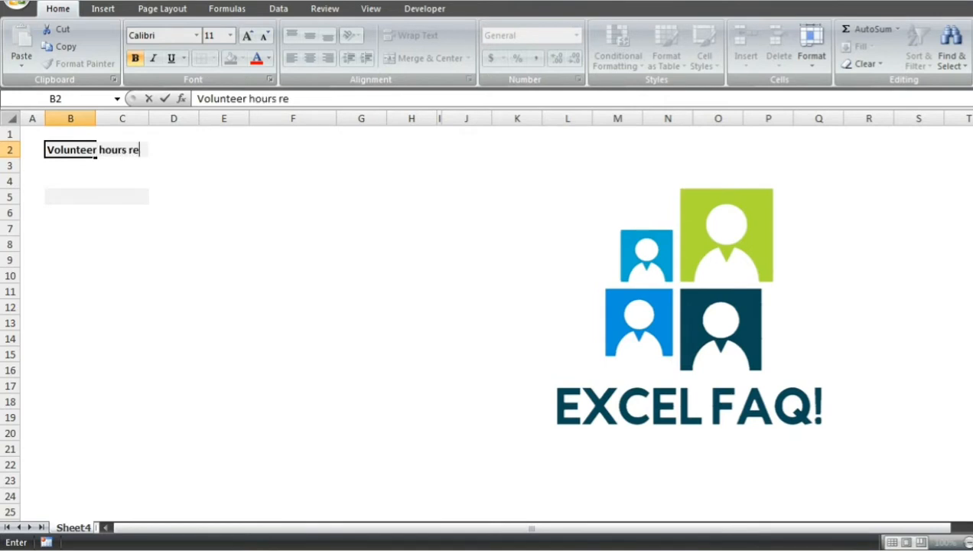
type("quire")
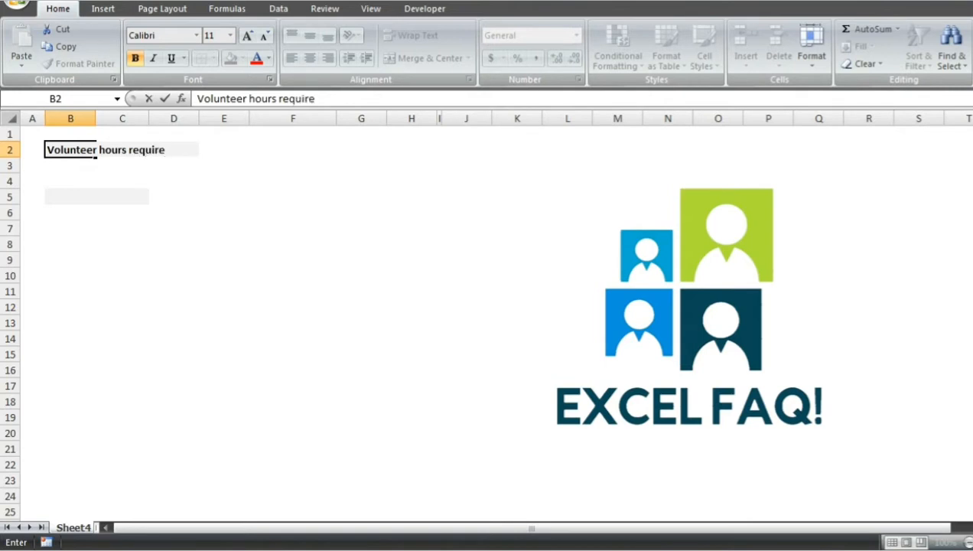
type("ment cal")
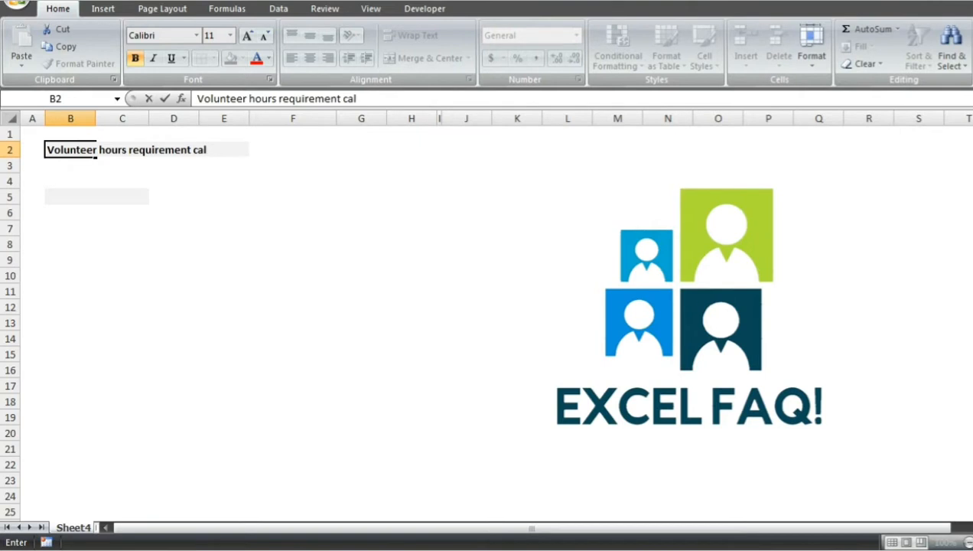
type("culation")
key("Return")
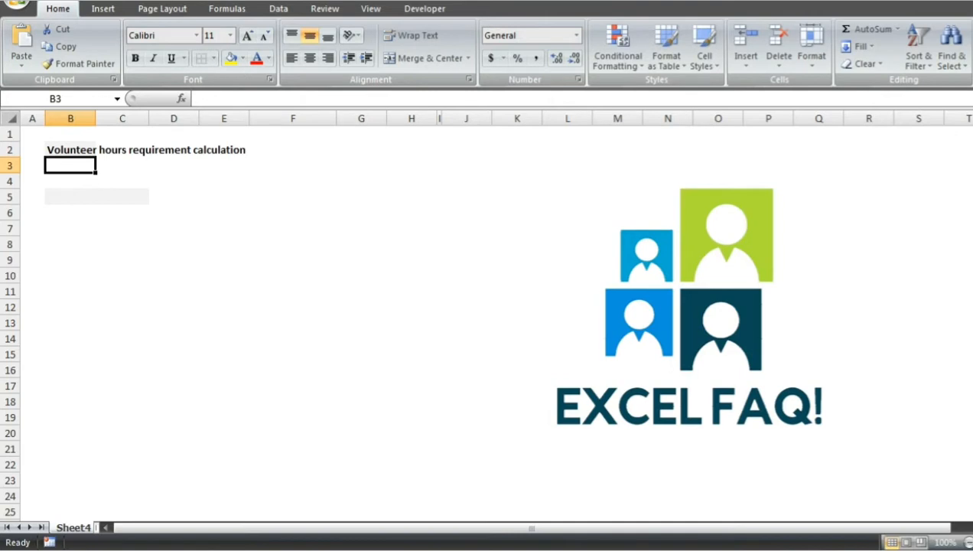
Step: Enter "Criteria: Need at least 15 hours, with 5 hours in each category" in cell B3
type("Cri")
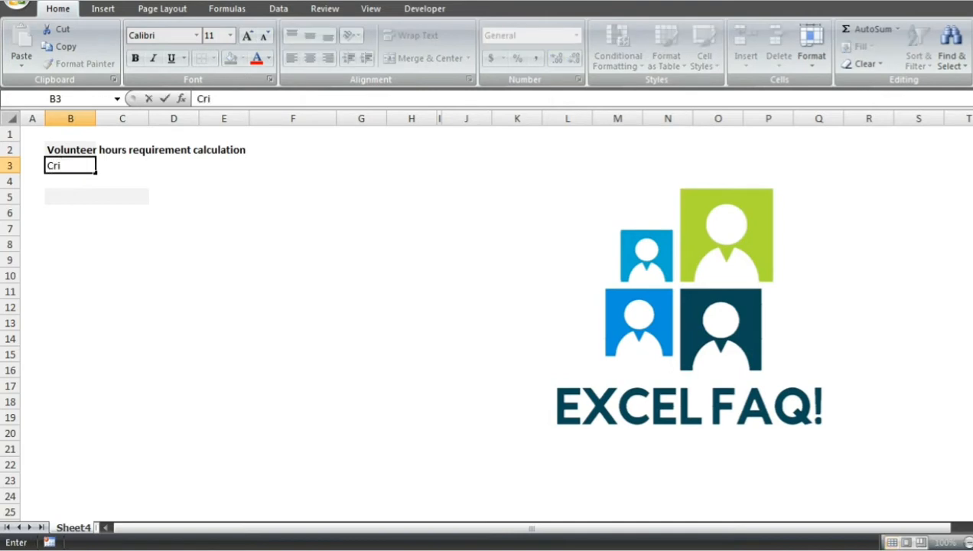
type("teria: N")
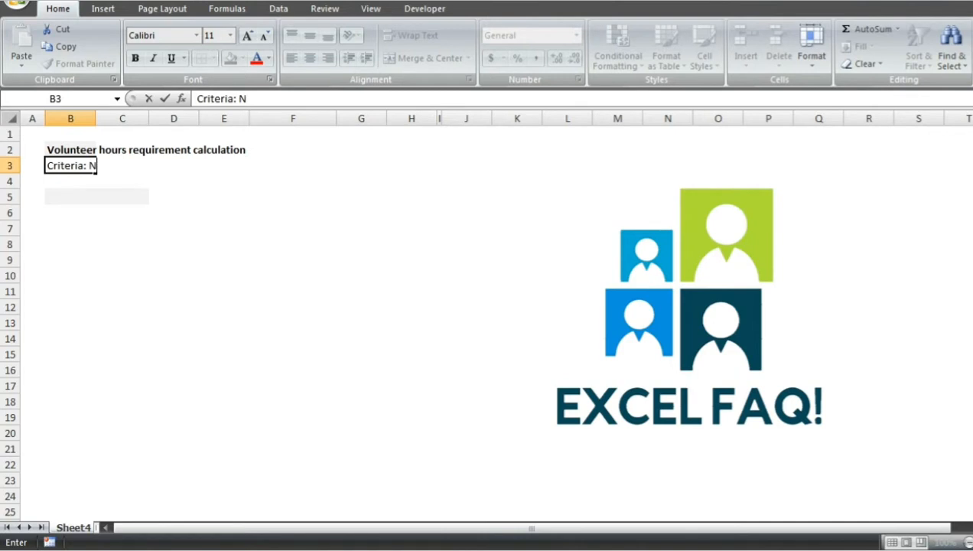
type("eed at least ")
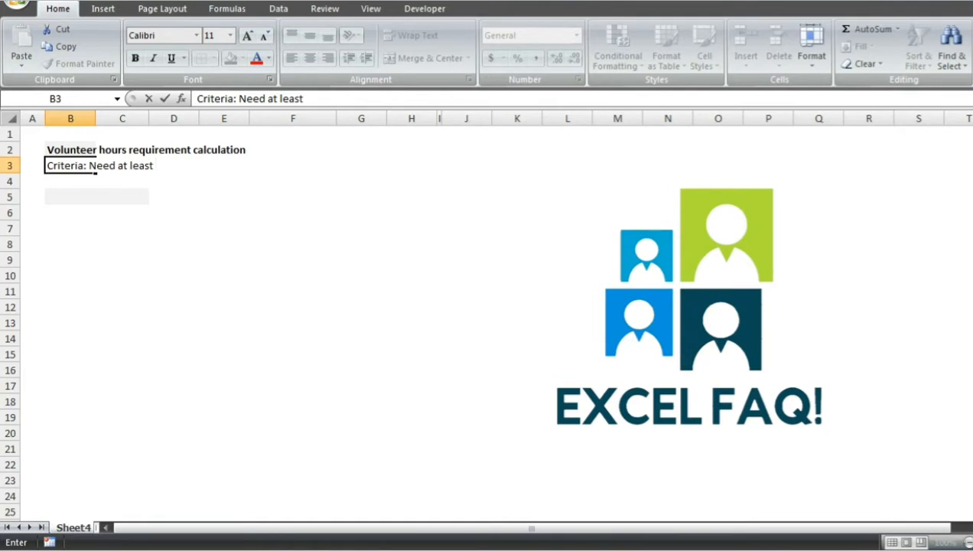
type("15 hours")
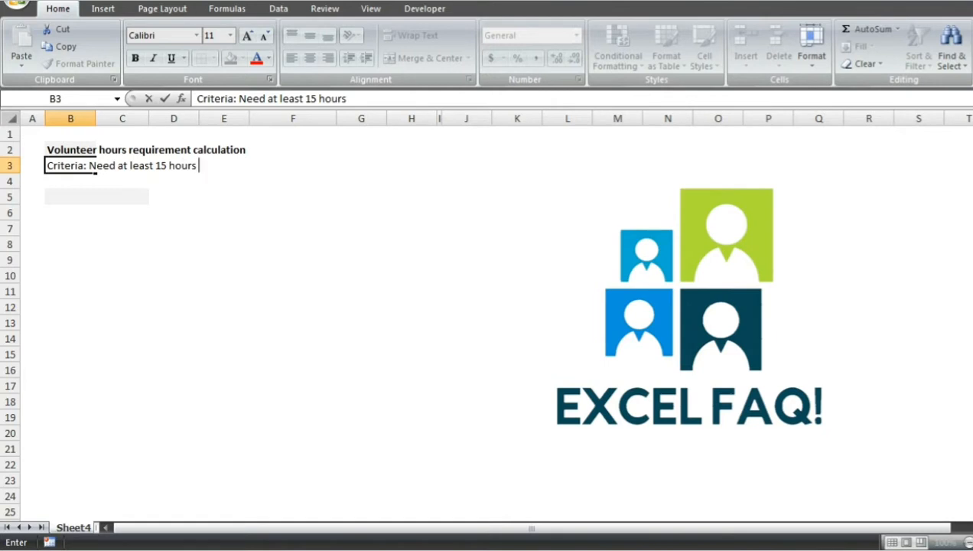
key("BackSpace")
type(", with 5 h")
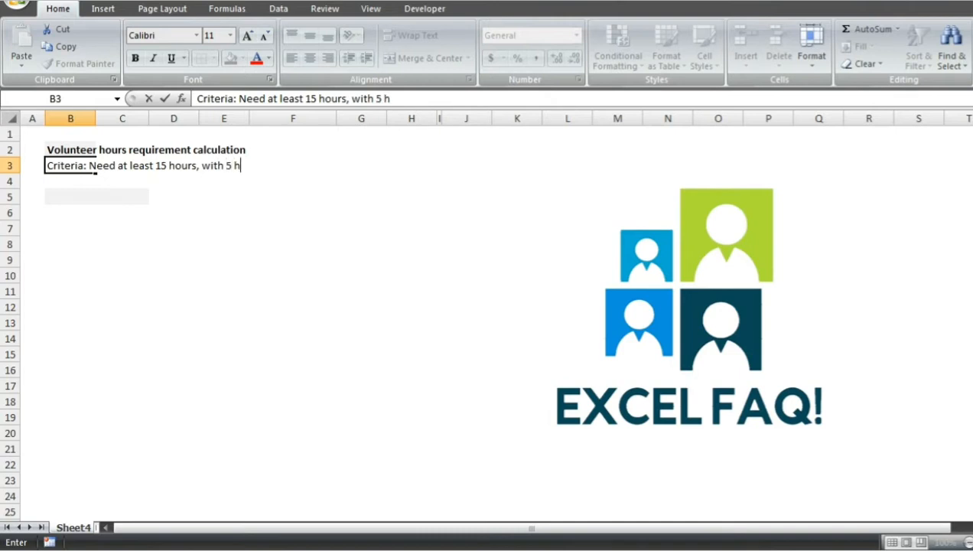
type("ours in each")
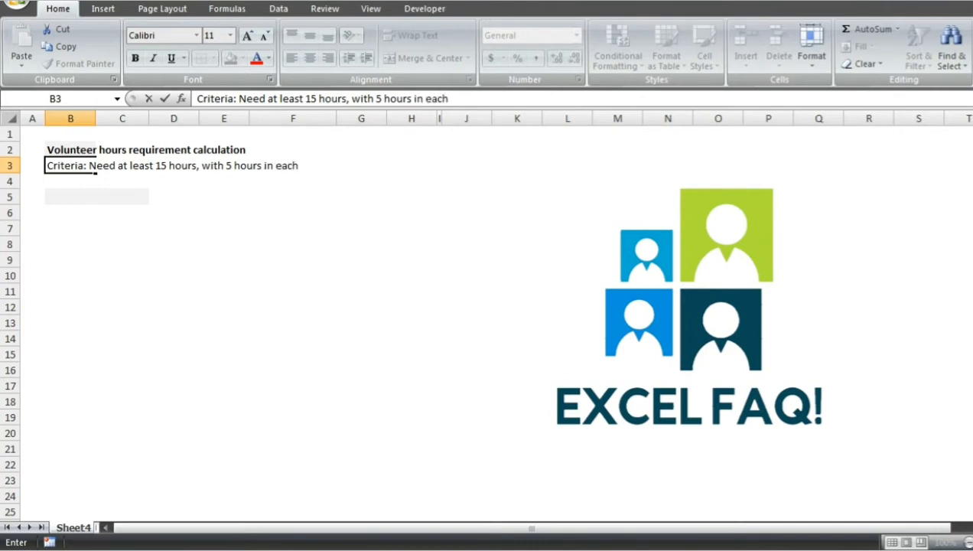
type(" category")
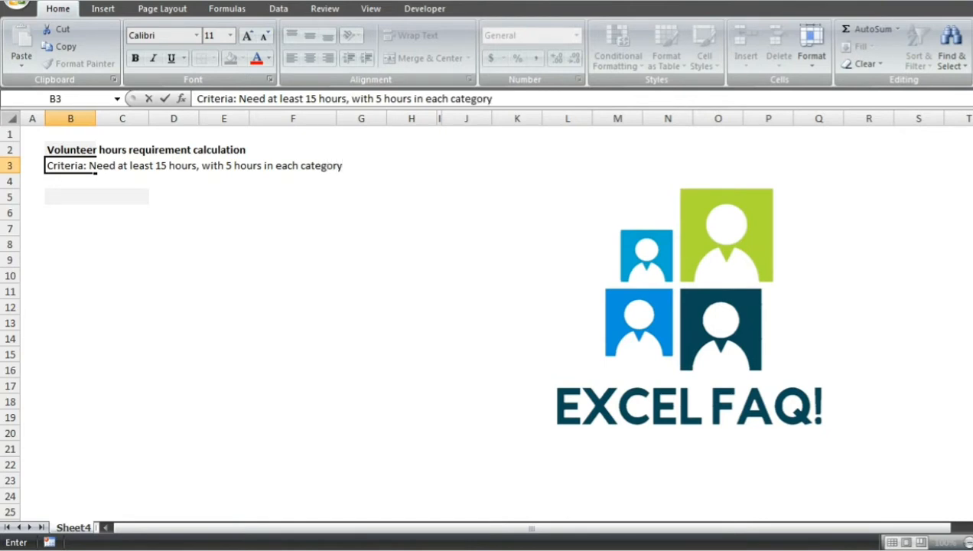
key("Return")
key("Return")
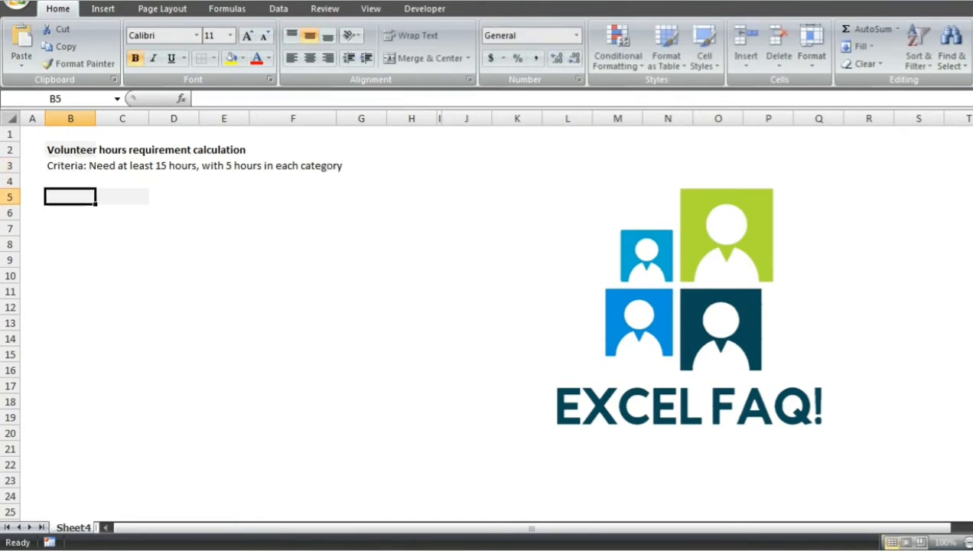
Step: Enter the column headers "Name" in B5 and "A" in C5
type("Name")
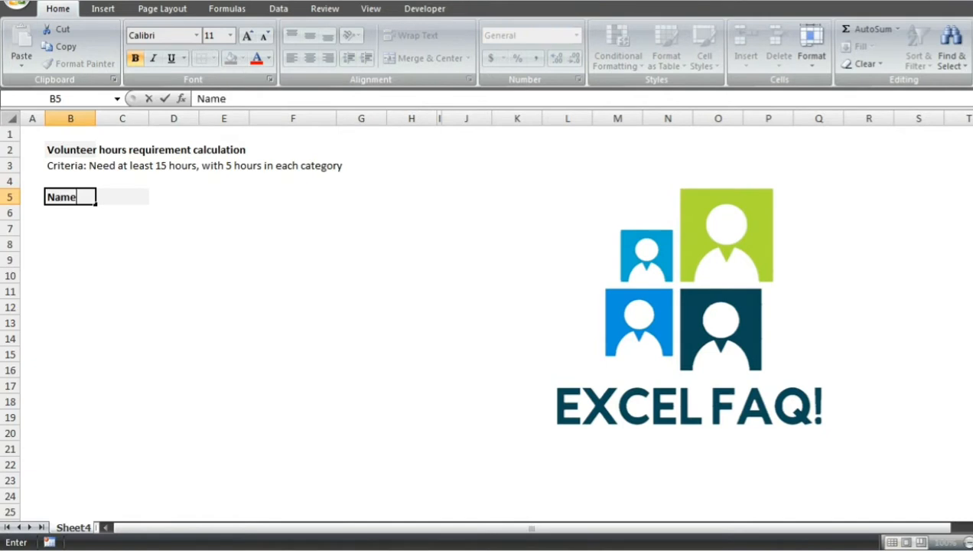
key("Return")
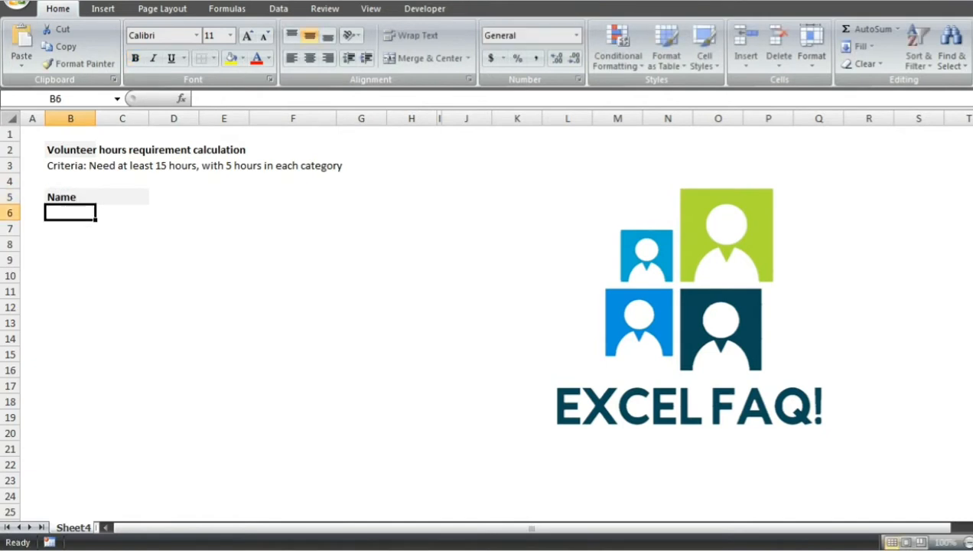
key("Up")
key("Right")
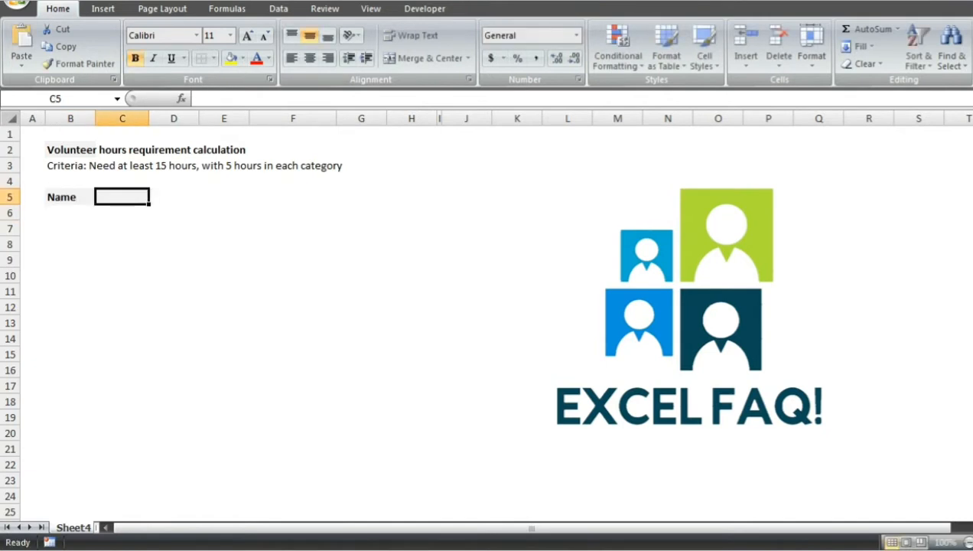
type("A")
Step: Copy the formatted header from C5 to D5 and replace its text with "B"
key("ctrl+c")
key("Right")
key("Return")
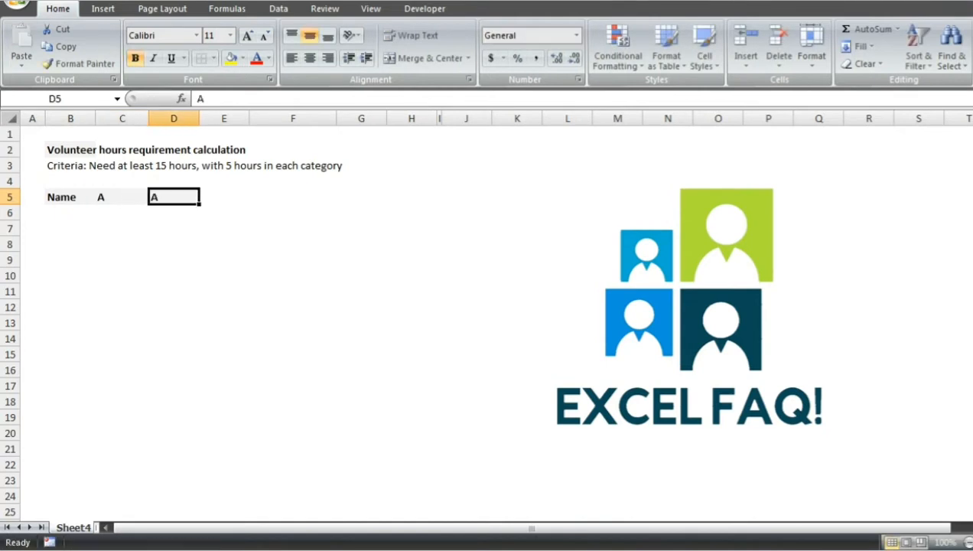
type("b")
key("Right")
key("Left")
type("B")
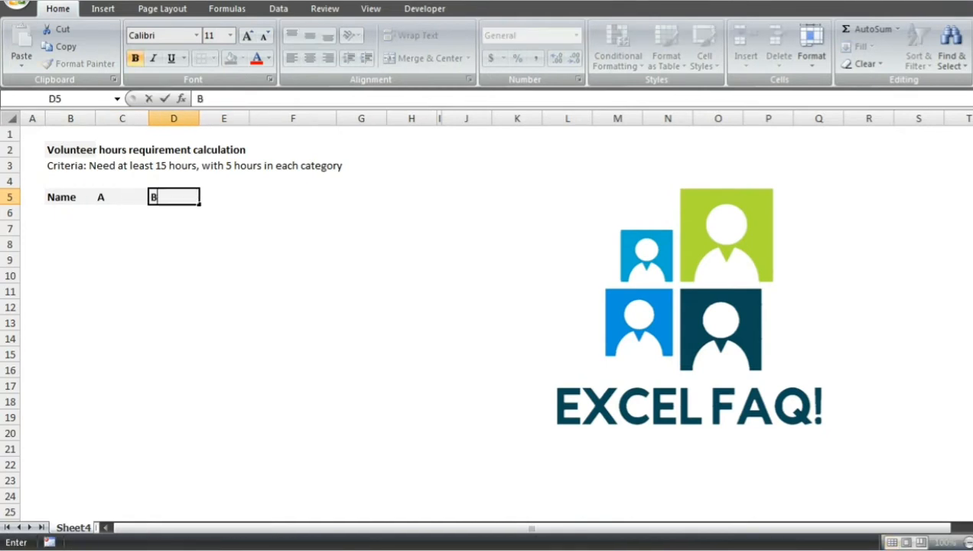
key("Return")
Step: Copy the formatted header from D5 to E5 and replace its text with "C"
key("ctrl+c")
key("Right")
key("Return")
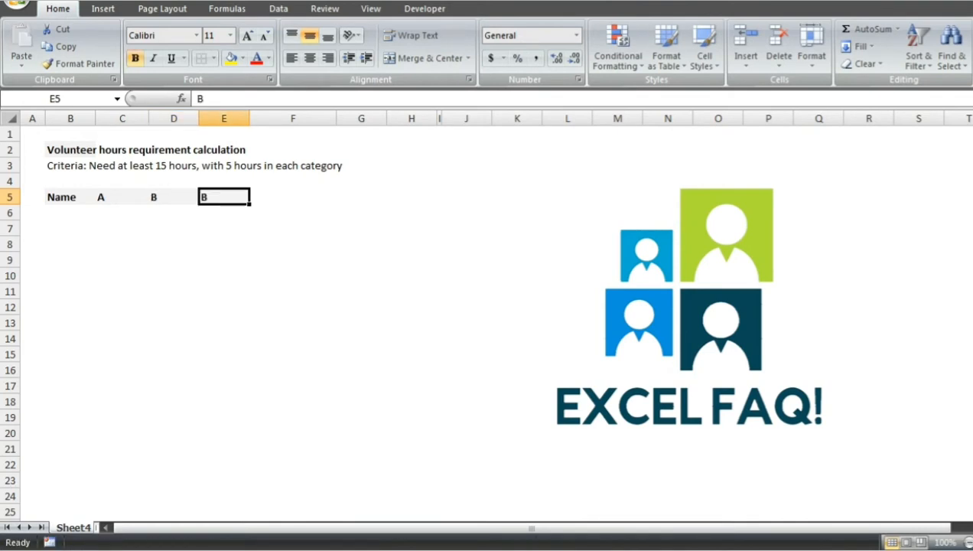
type("C")
key("Right")
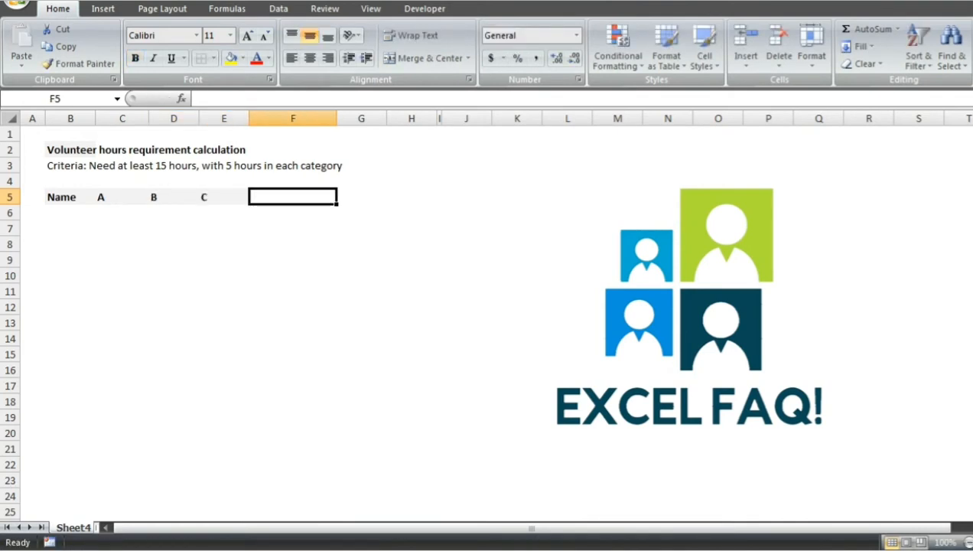
Step: Copy the formatted header from E5 to F5 and replace its text with "Criteria"
key("Left")
key("ctrl+c")
key("Right")
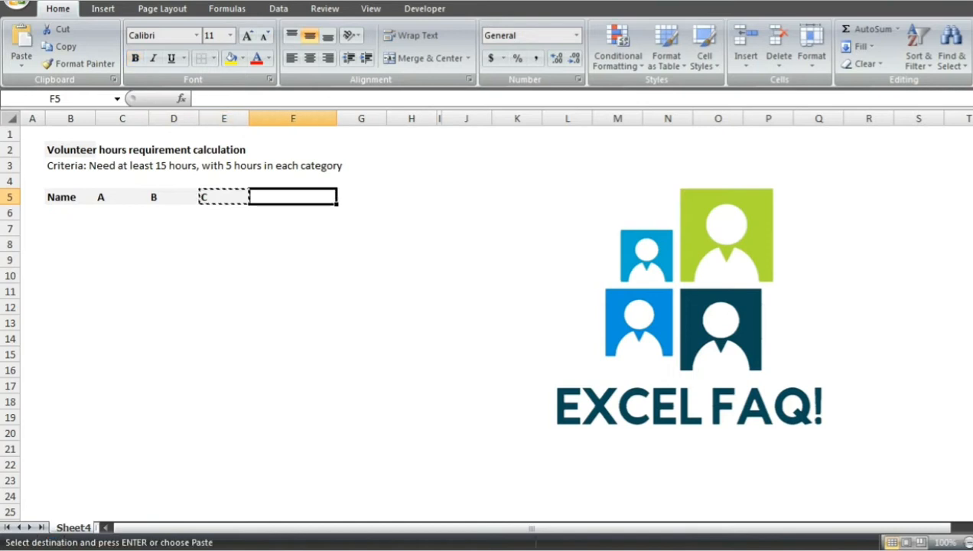
key("Return")
type("C")
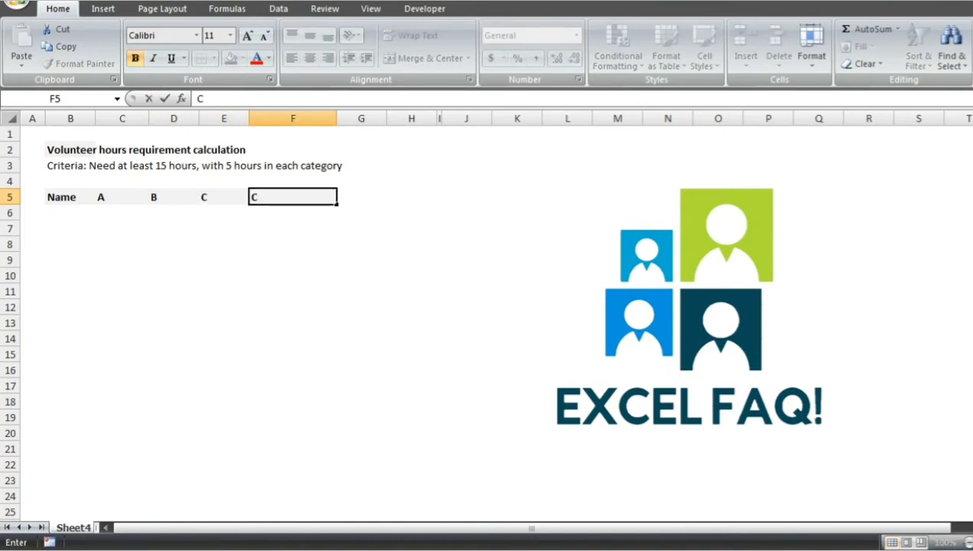
key("BackSpace")
type("CRI")
key("BackSpace")
key("BackSpace")
type("riteria")
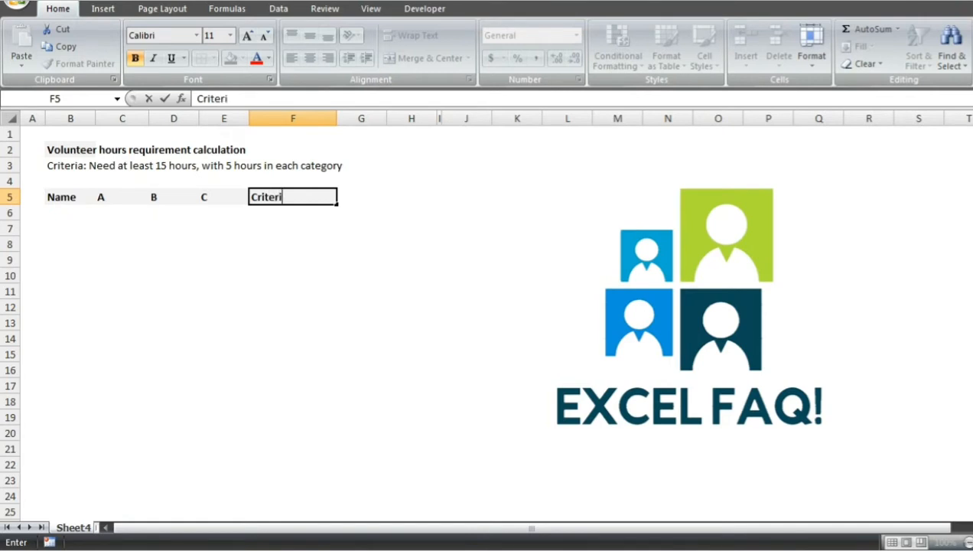
key("Return")
Step: Extend the header in F5 to read "Criteria Result"
key("Left")
key("Left")
key("Left")
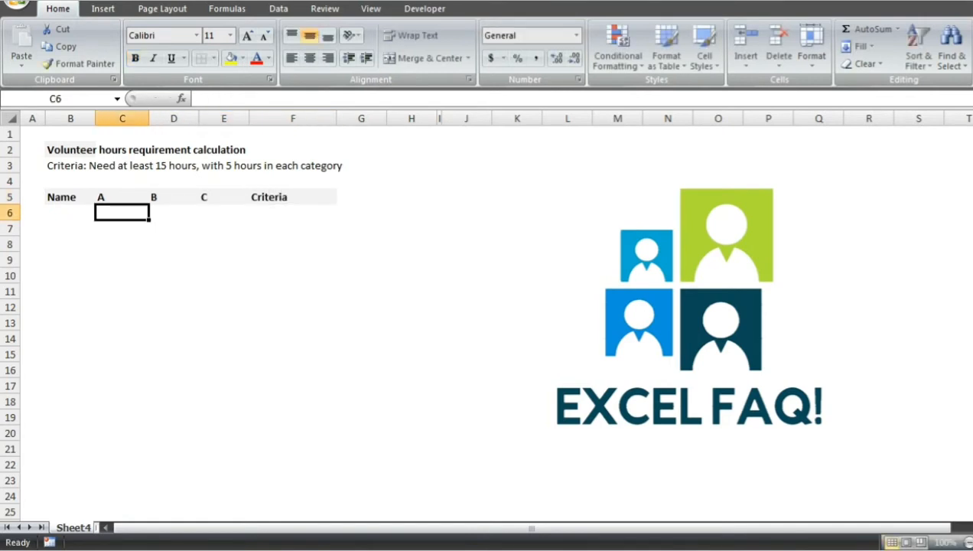
key("Up")
key("Right")
key("Right")
key("Right")
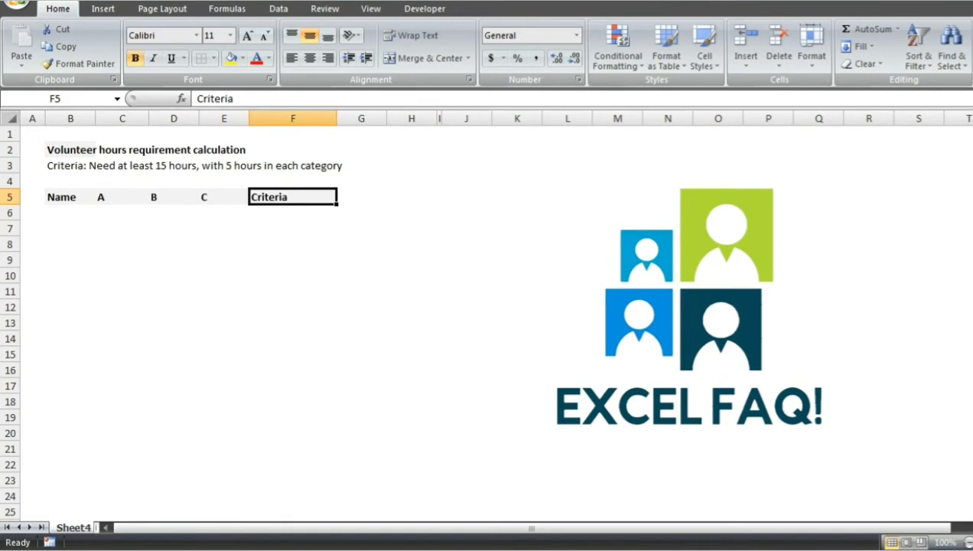
key("F2")
type("R")
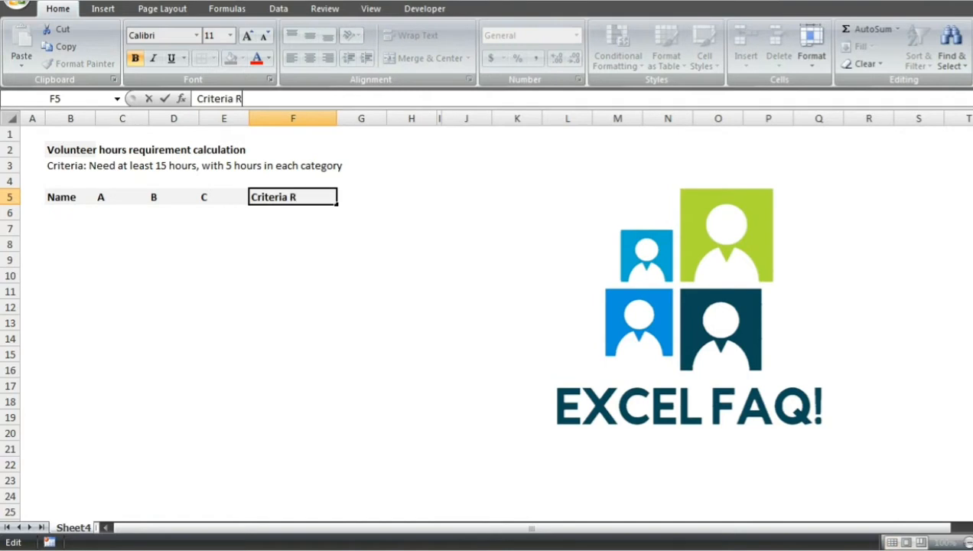
type("esult")
key("Return")
Step: Center the column headers in B5:F5 horizontally
key("Up")
key("Left")
key("Left")
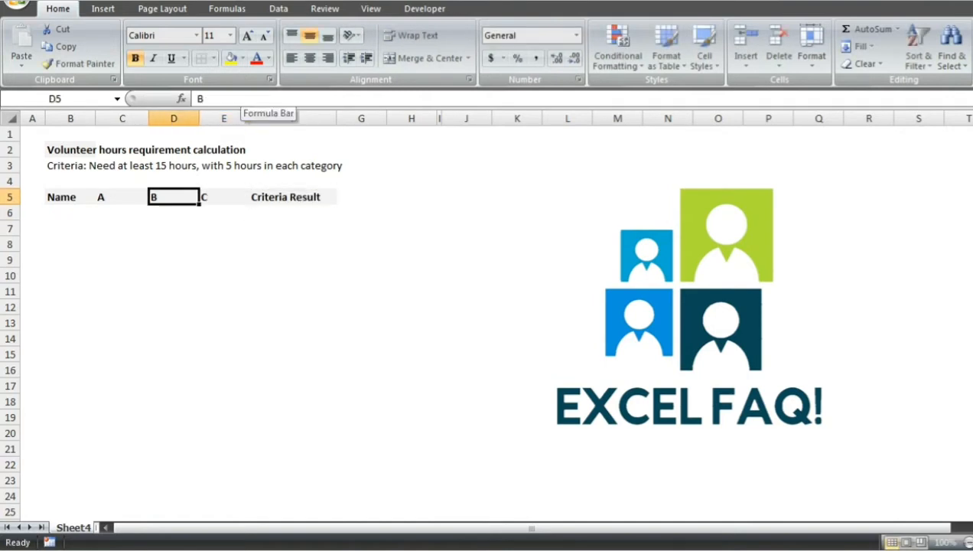
key("Left")
key("Down")
key("Left")
key("Up")
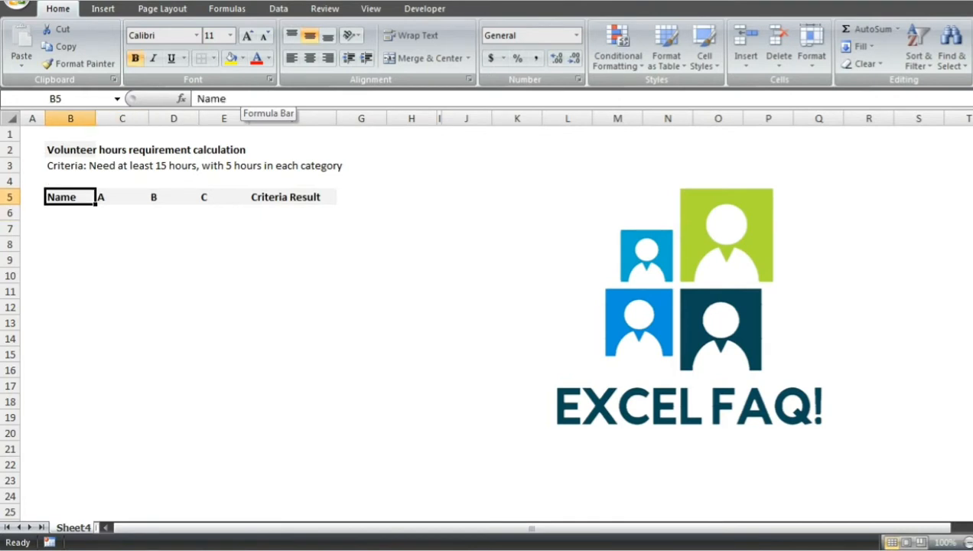
key("shift+Right")
key("shift+Right")
key("shift+Right")
key("shift+Right")
left_click(310, 58)
left_click(174, 245)
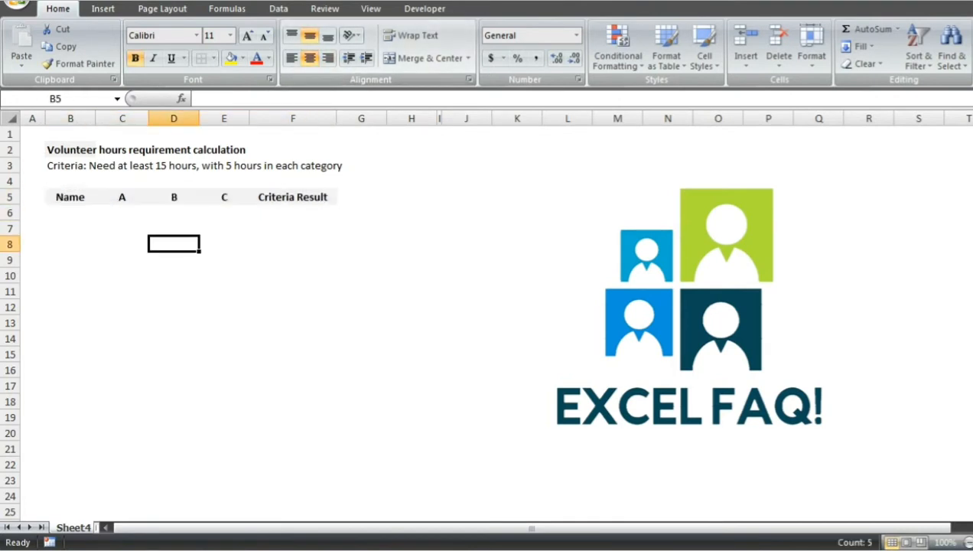
Step: Enter the first two volunteers' first names in cells B6 and B7 under the Name header
key("Up")
key("Up")
key("Up")
key("Left")
key("Left")
key("Down")
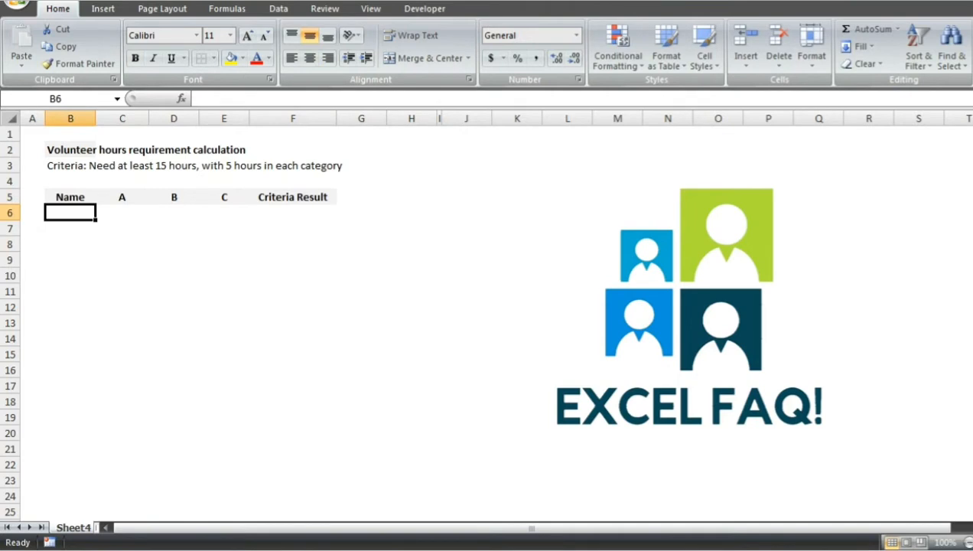
type("Sam")
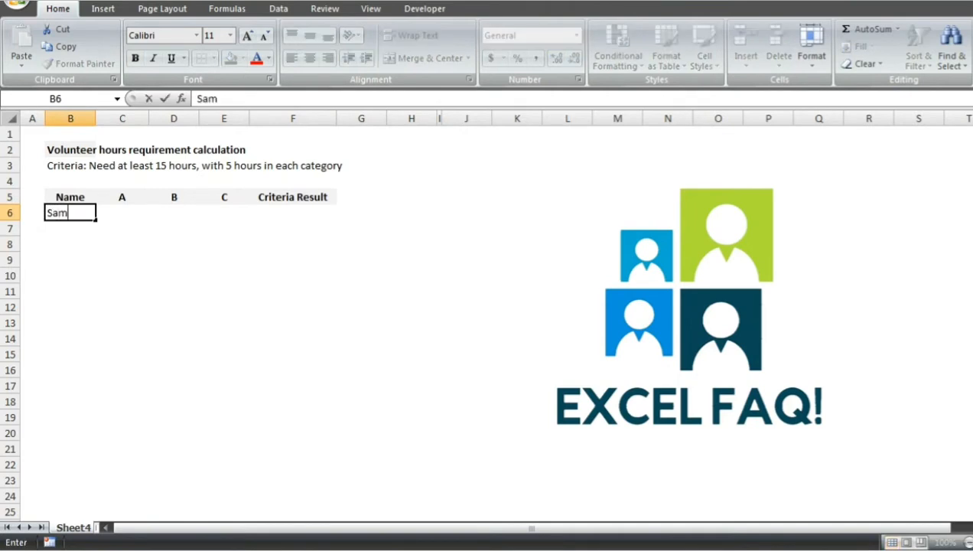
key("Return")
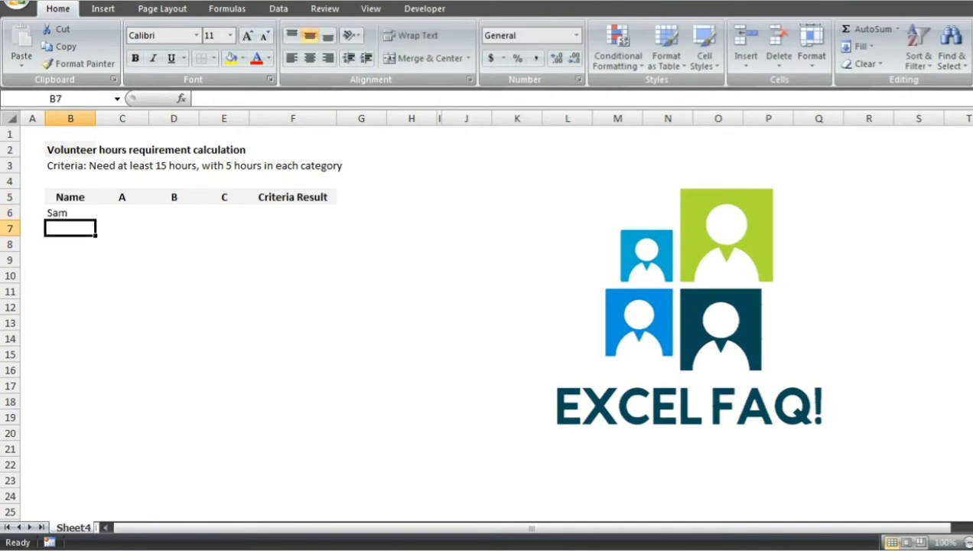
type("Li")
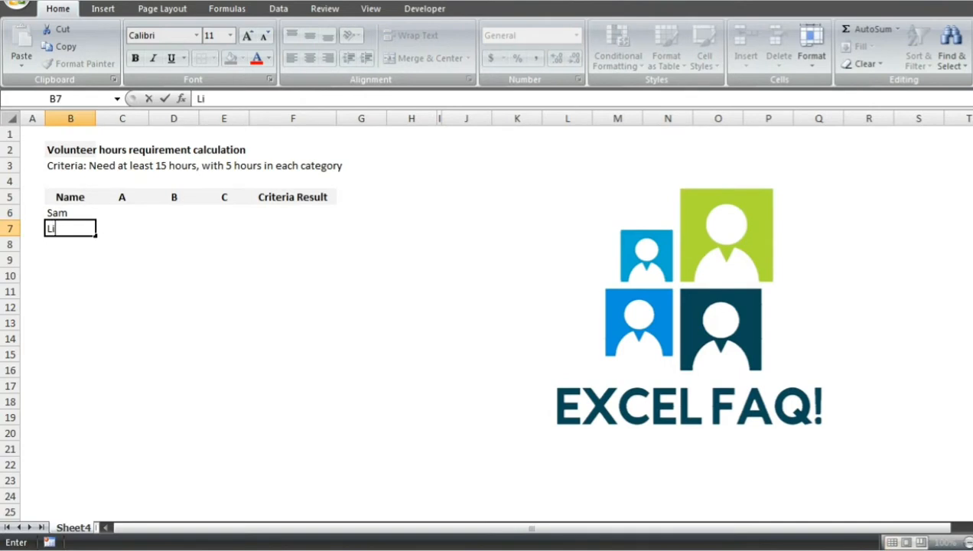
type("ly")
key("Return")
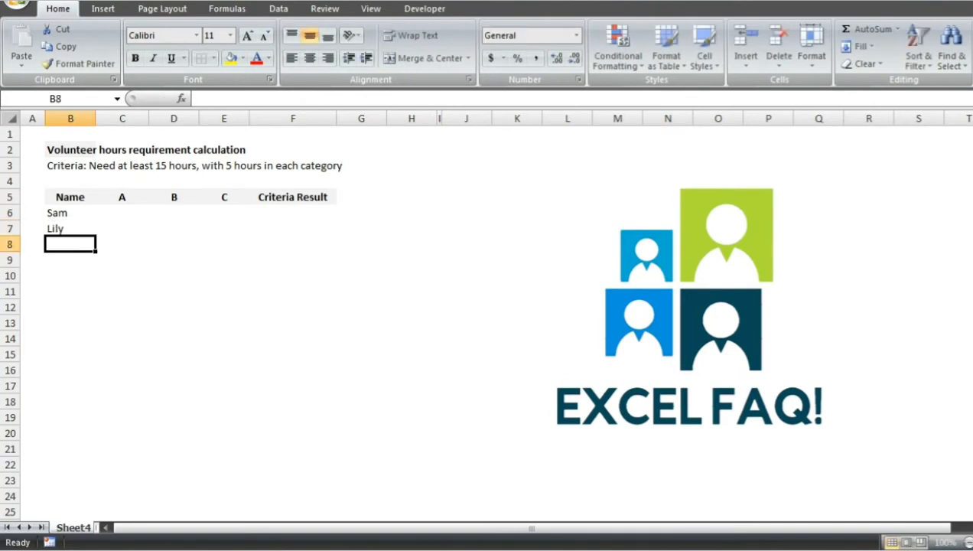
Step: Enter three more volunteers' first names in cells B8 to B10 of the Name column
type("Susan")
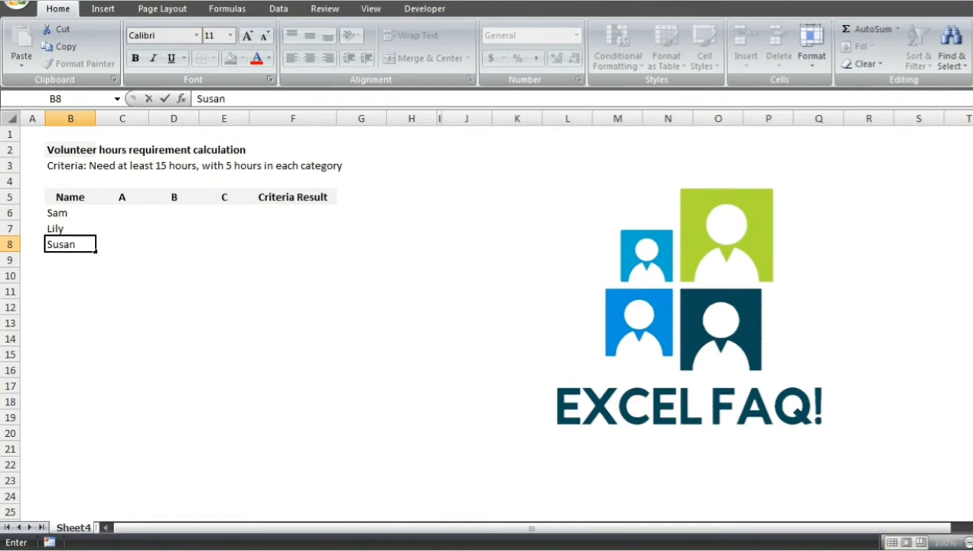
key("Return")
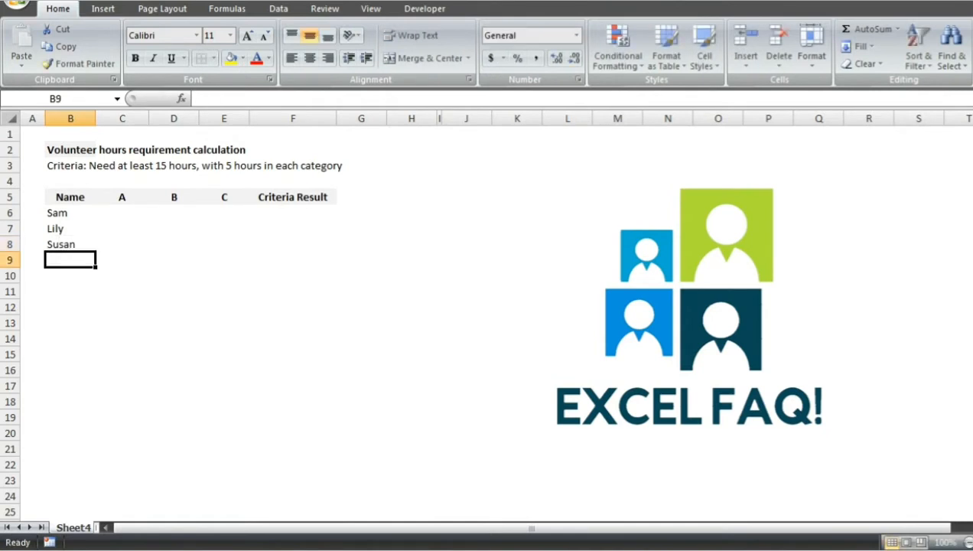
type("Max")
key("Return")
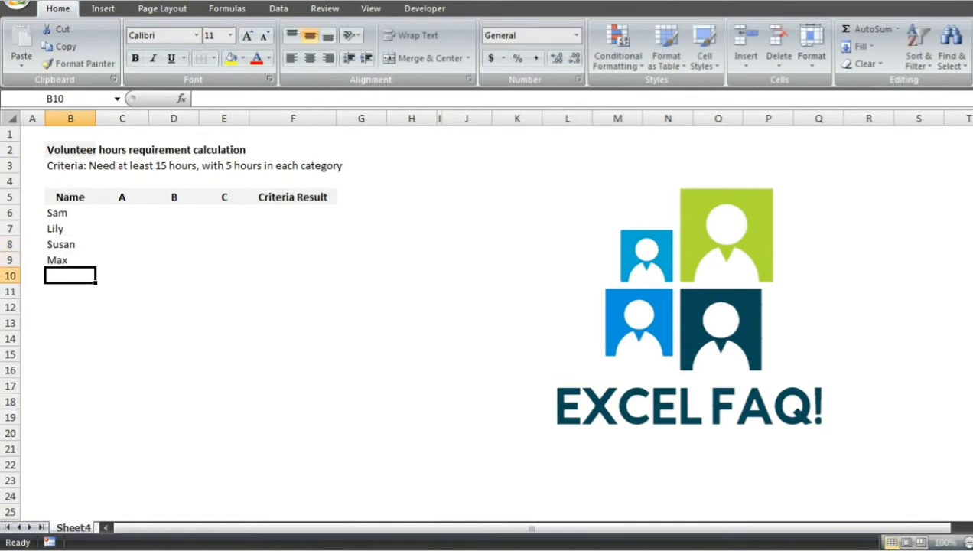
type("Mart")
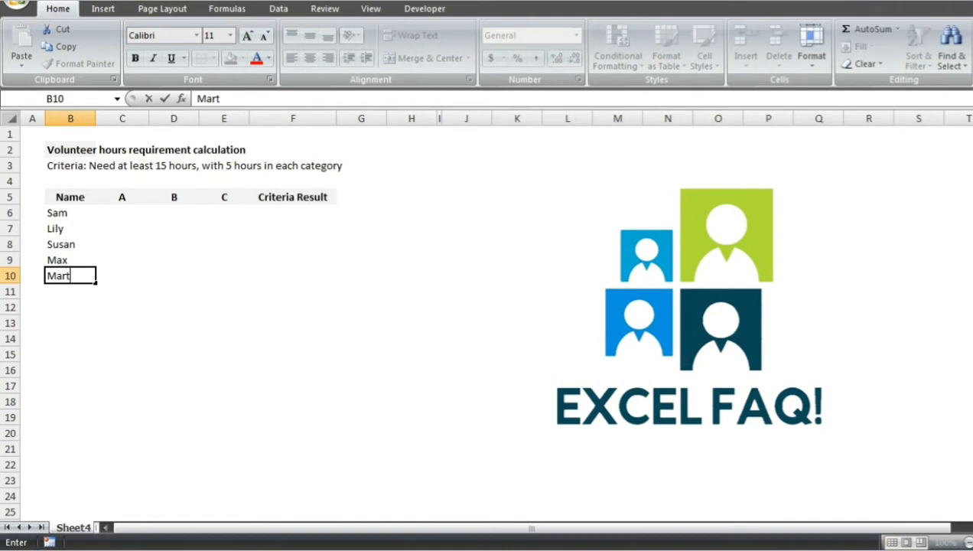
type("in")
key("Return")
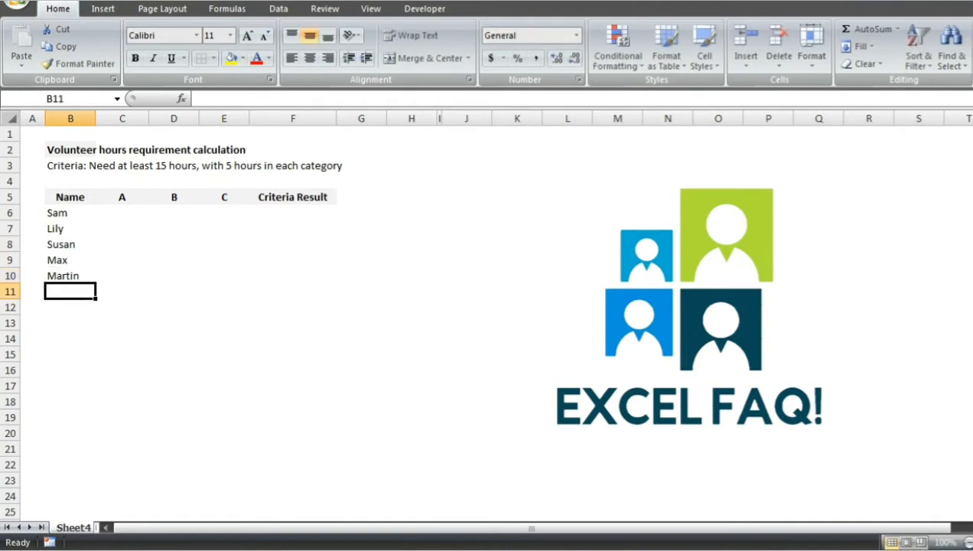
Step: Apply all borders to the whole table, B5:F10
key("Up")
key("Up")
key("Up")
key("Up")
key("Up")
key("Up")
key("ctrl+a")
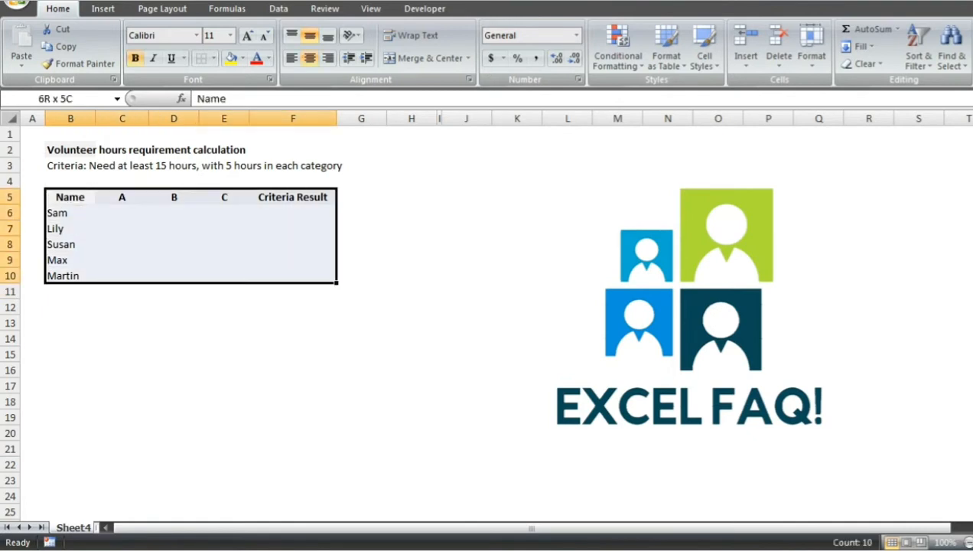
left_click(213, 59)
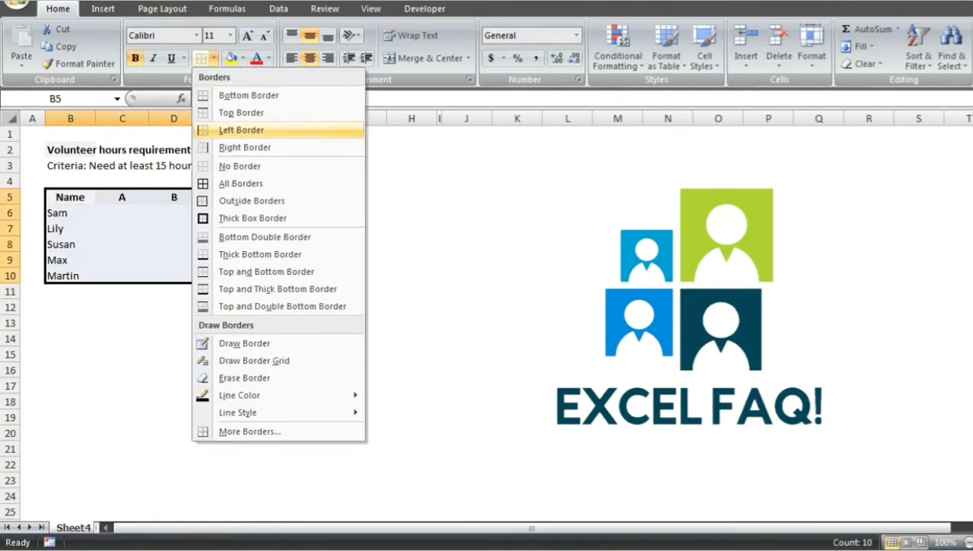
left_click(241, 183)
Step: Enter the category A hours 3, 5, 4, 5 and 0 in cells C6 to C10
left_click(122, 229)
key("Up")
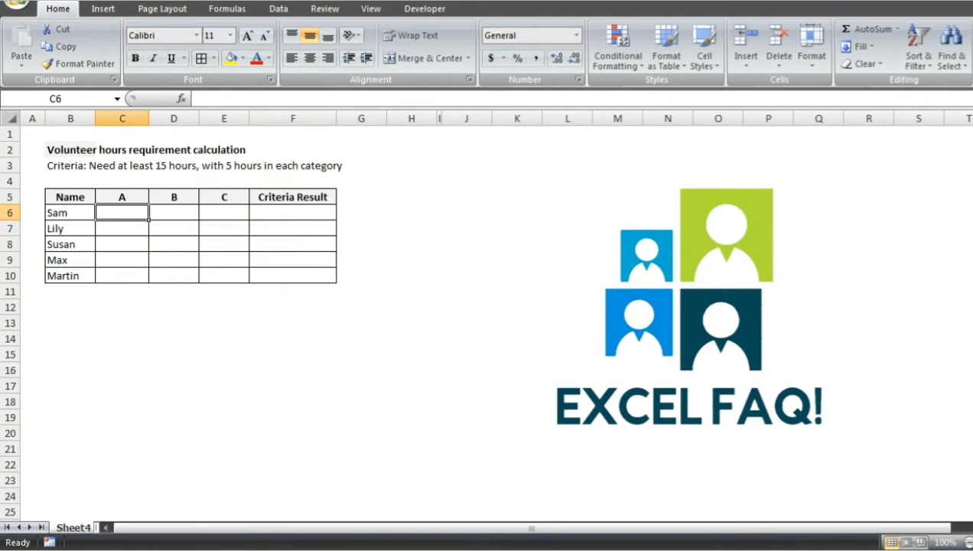
type("3")
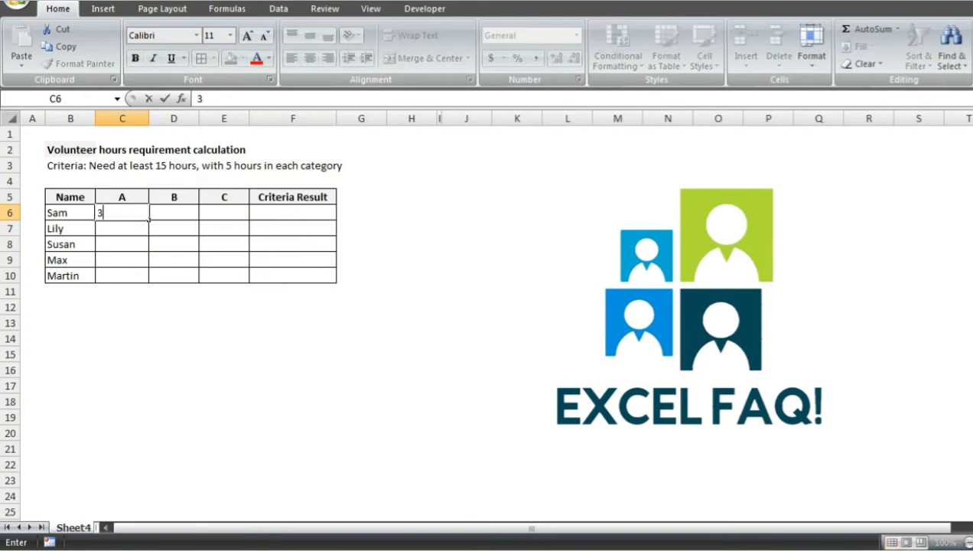
key("Return")
type("5")
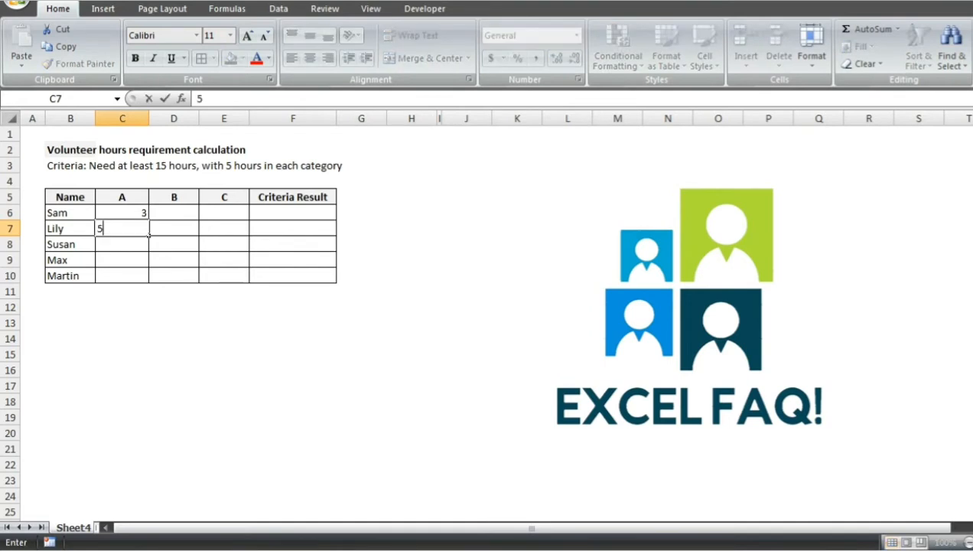
key("Return")
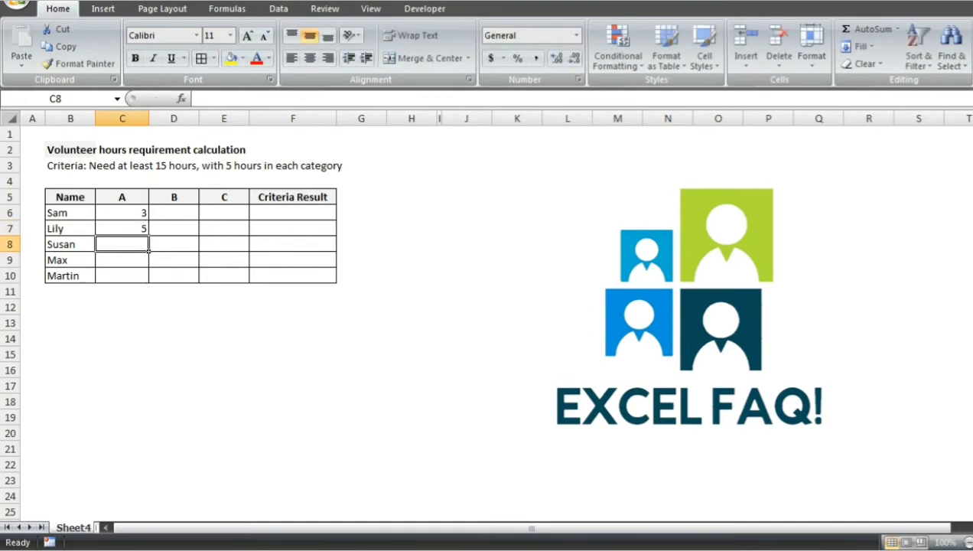
type("4")
key("Return")
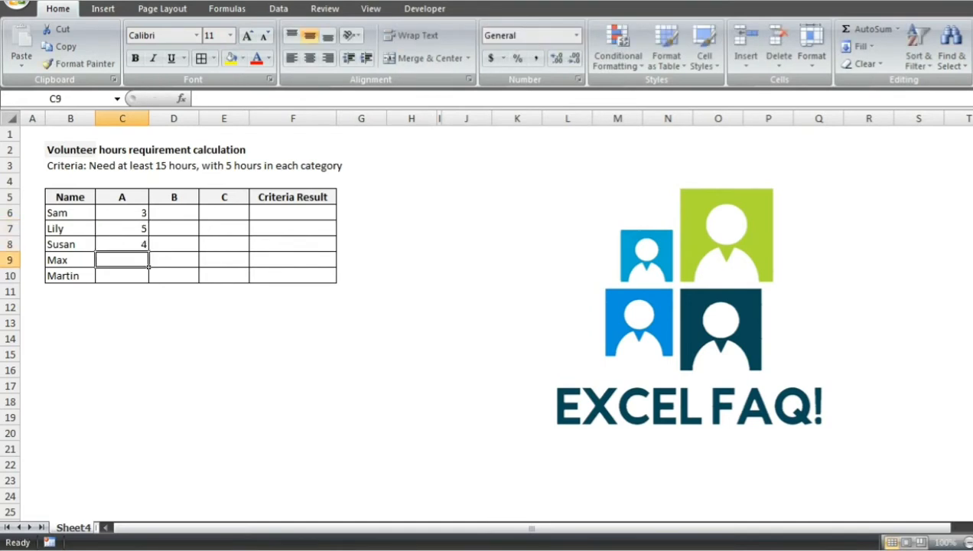
type("5")
key("Return")
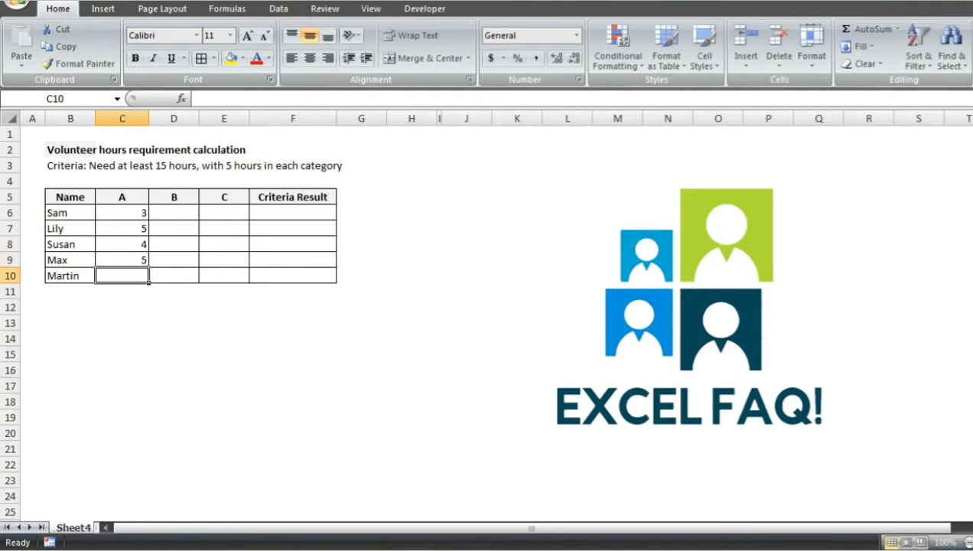
type("0")
key("Return")
Step: Center the category A hours in C6:C10 horizontally
key("Up")
key("Up")
key("Up")
key("Up")
key("Up")
key("ctrl+shift+Down")
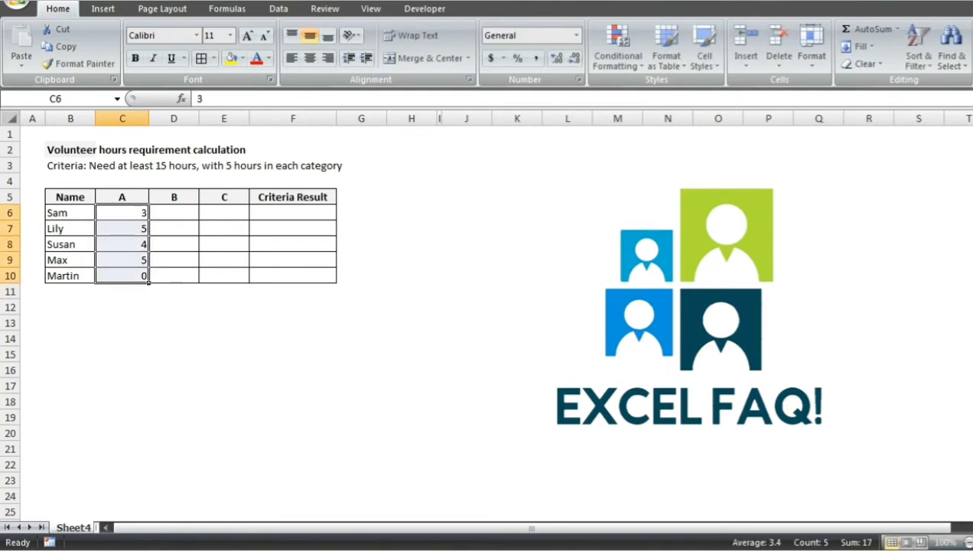
left_click(310, 58)
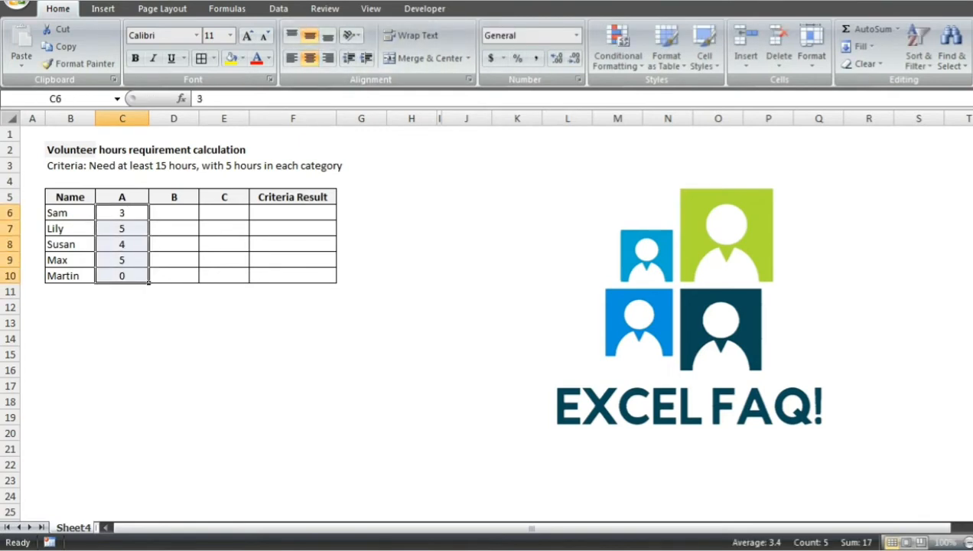
Step: Carry the centered formatting of C6:C10 over to D6:E10 by copying the cells and clearing the pasted values
key("ctrl+c")
key("shift+Right")
key("shift+Right")
key("Return")
key("Right")
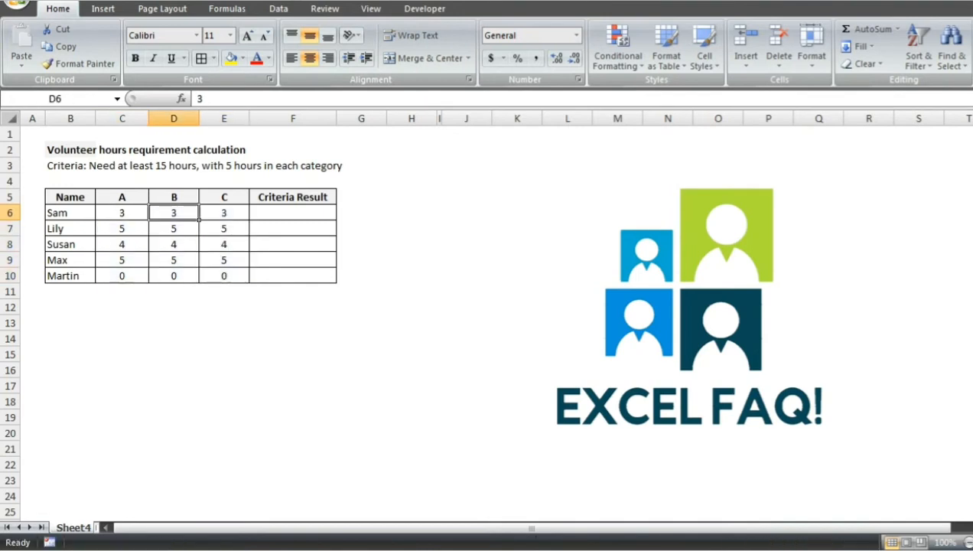
key("ctrl+shift+Down")
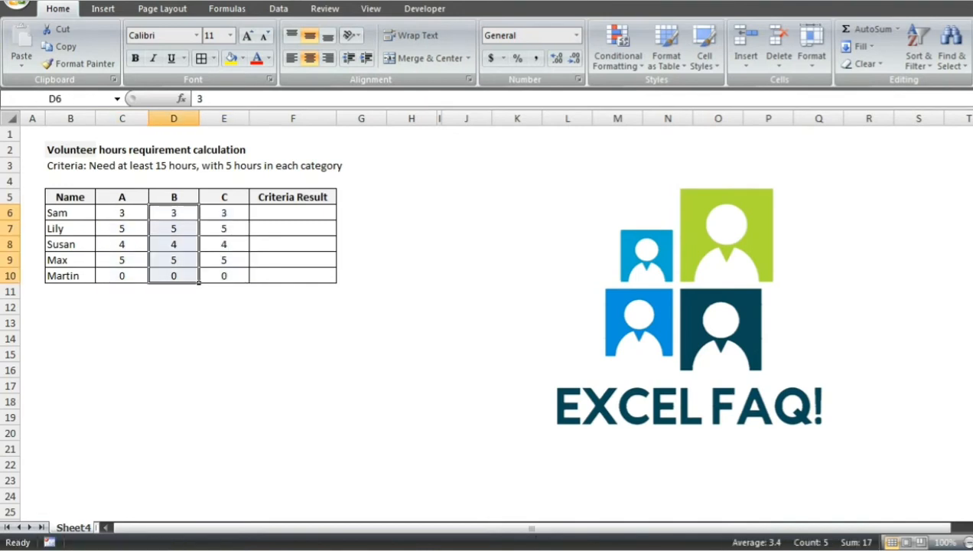
key("shift+Right")
key("Delete")
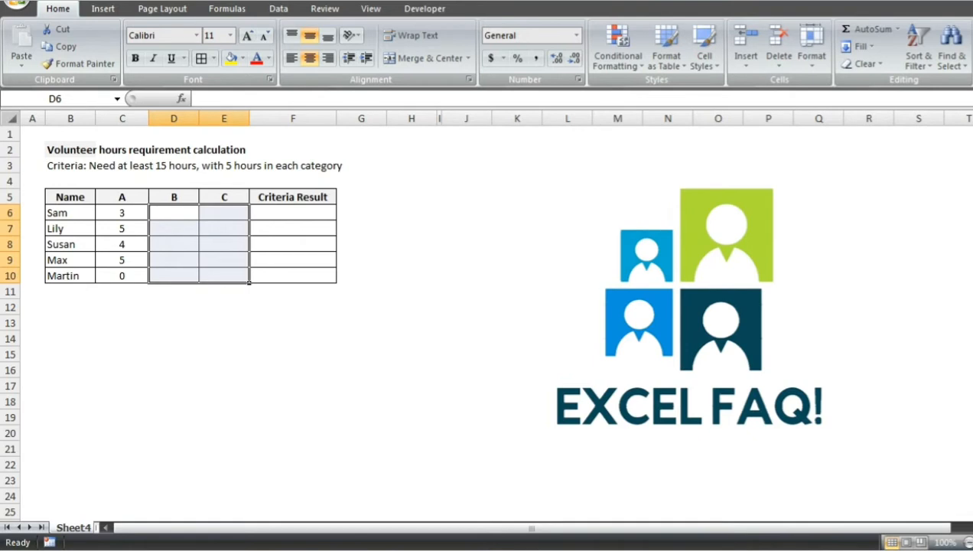
Step: Enter the category B hours 7, 6, 5, 5 and 6 in cells D6 to D10
key("Up")
key("Down")
type("7")
key("Return")
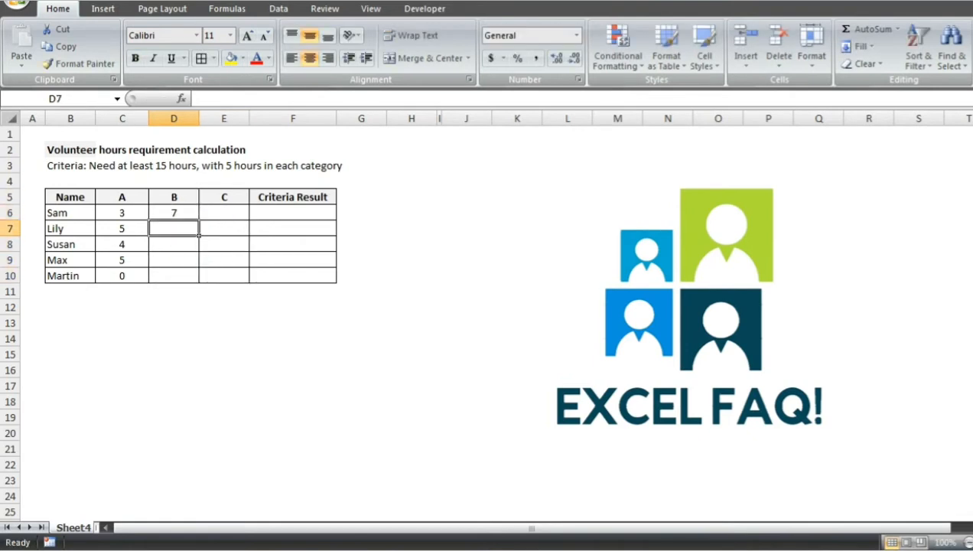
type("6")
key("Return")
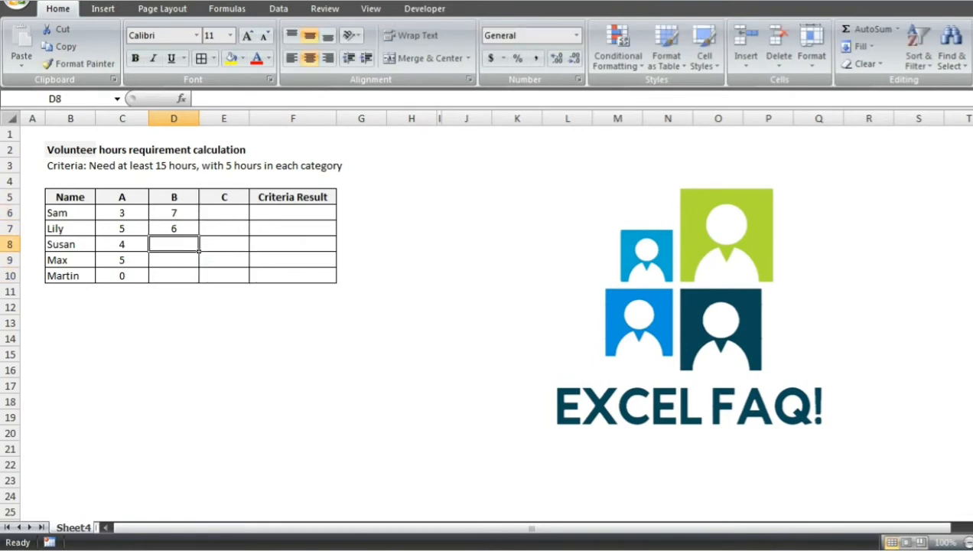
type("5")
key("Return")
type("5")
key("Return")
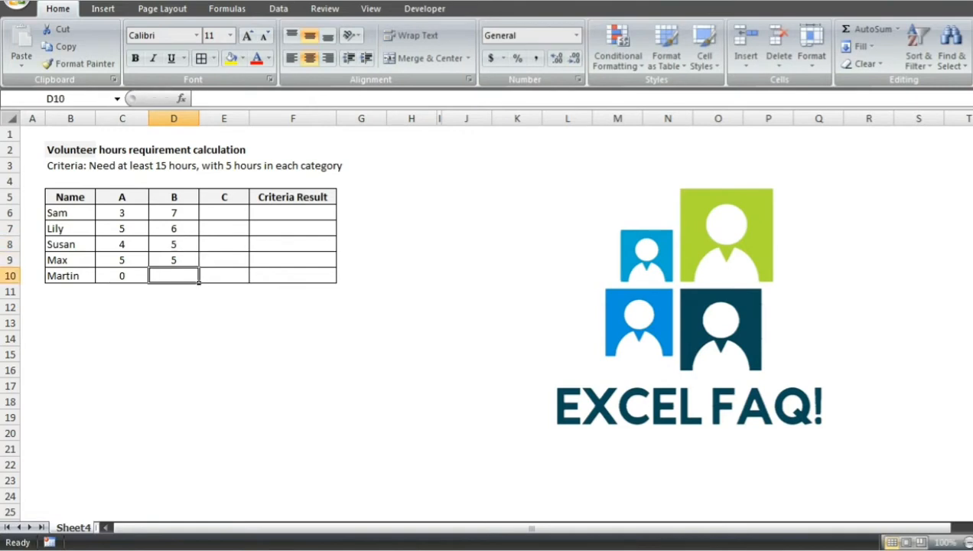
type("6")
key("Up")
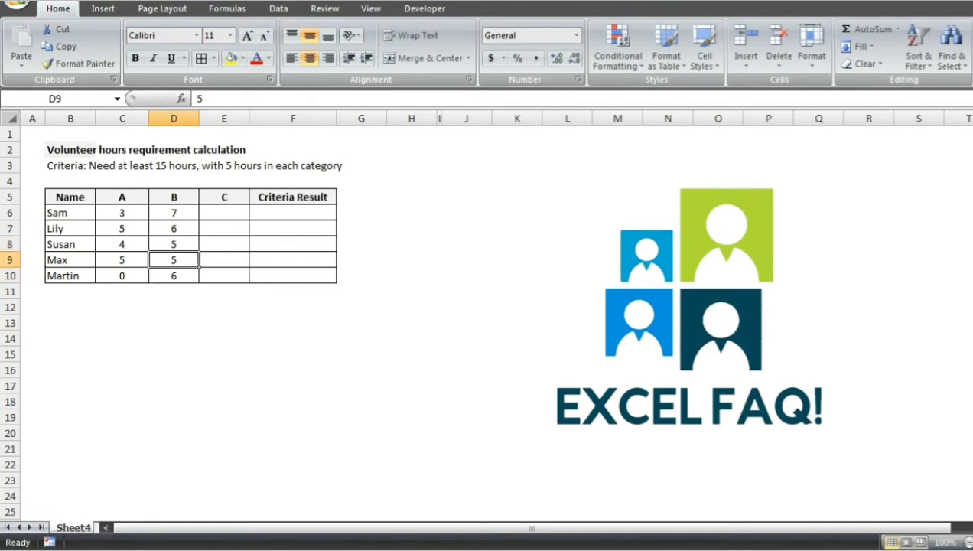
Step: Enter the category C hours 10, 7, 6, 6 and 6 in cells E6 to E10
key("Up")
key("Up")
key("Up")
key("Right")
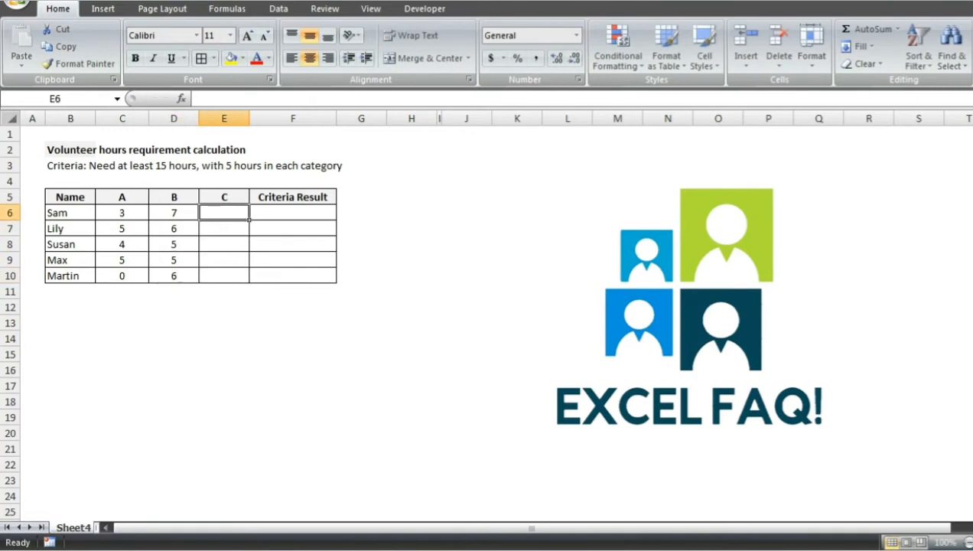
type("10")
key("Return")
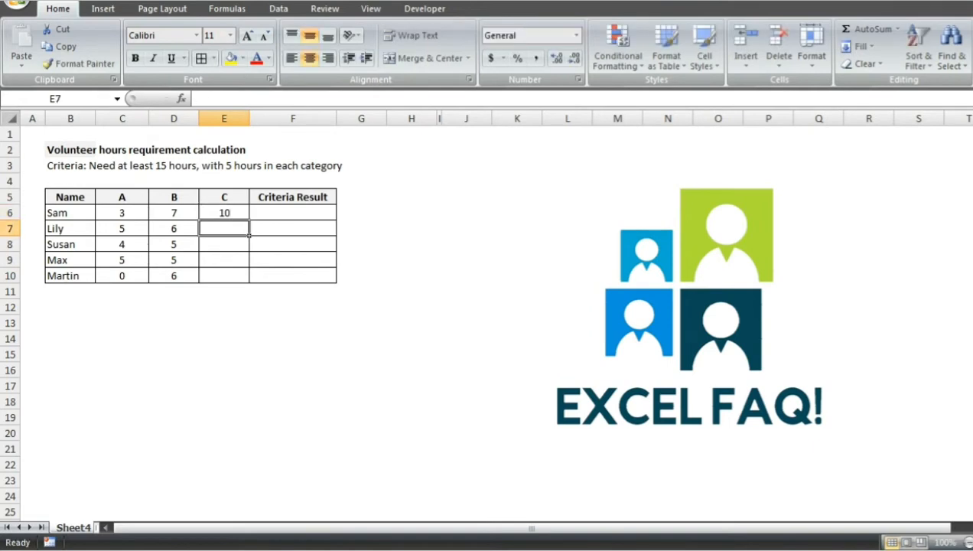
type("7")
key("Return")
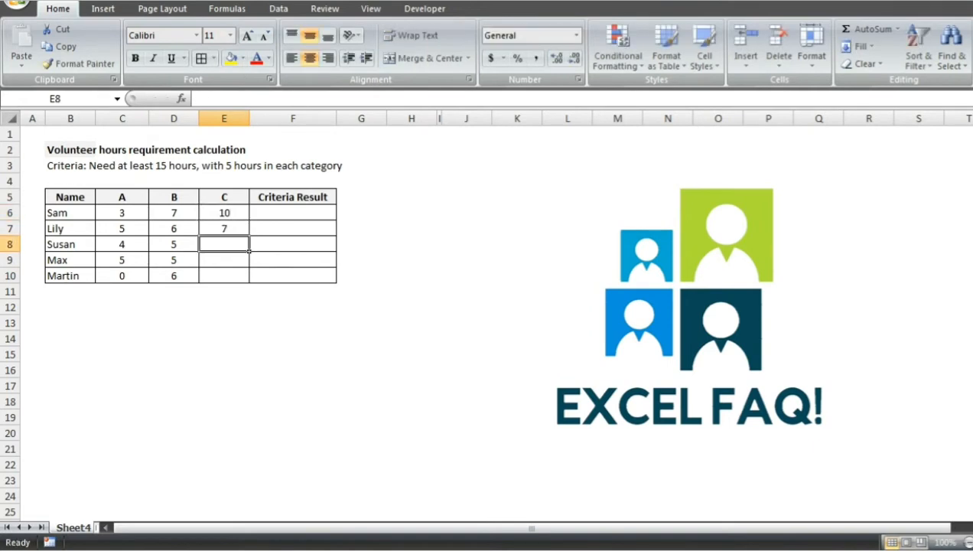
type("6")
key("Return")
type("6")
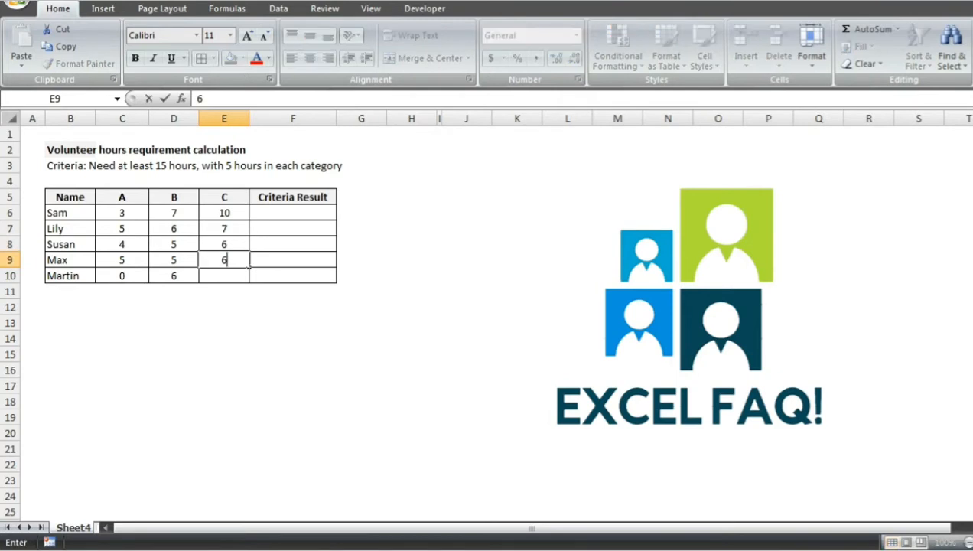
key("Return")
type("6")
key("Return")
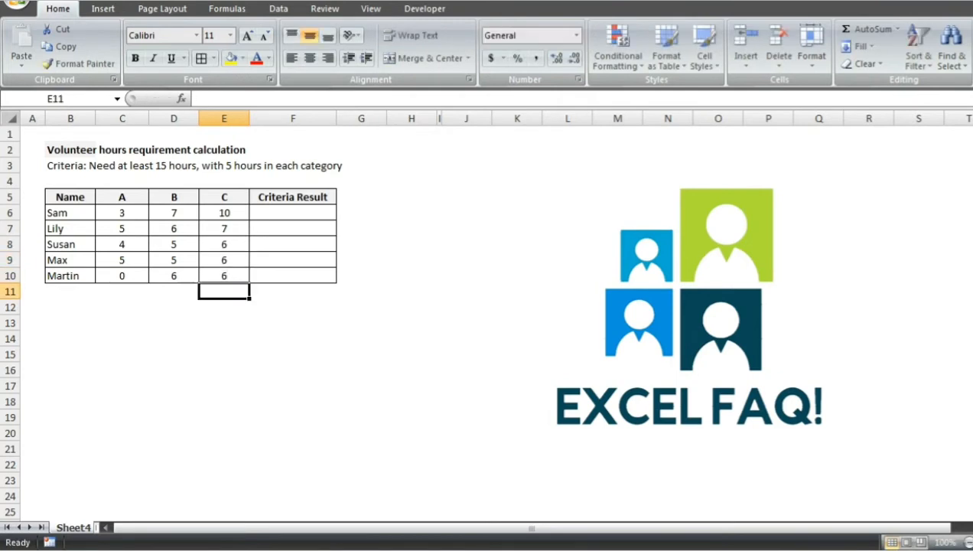
Step: Make the empty Criteria Result cells F6:F10 bold and select F6
key("Up")
key("Up")
key("Up")
key("Up")
key("Up")
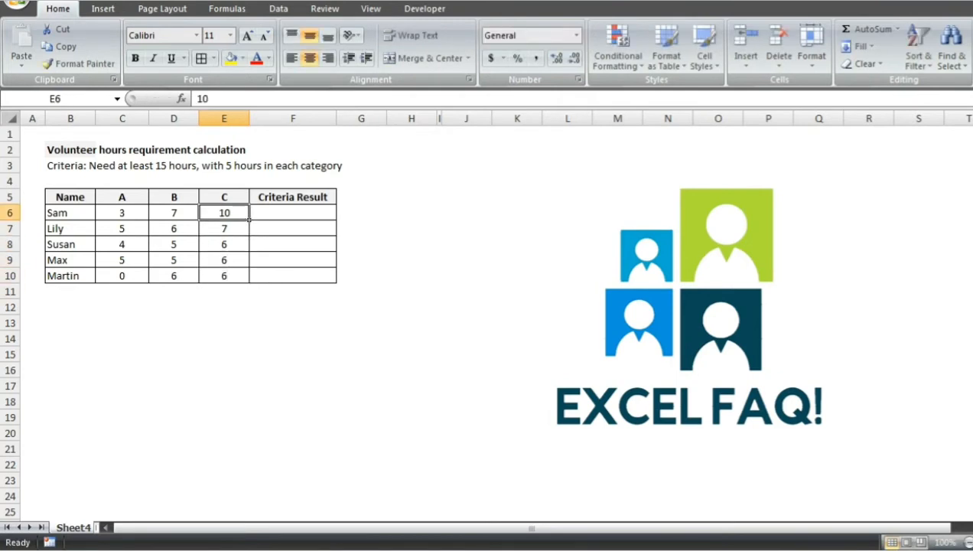
key("Right")
key("shift+Down")
key("shift+Down")
key("shift+Down")
key("shift+Down")
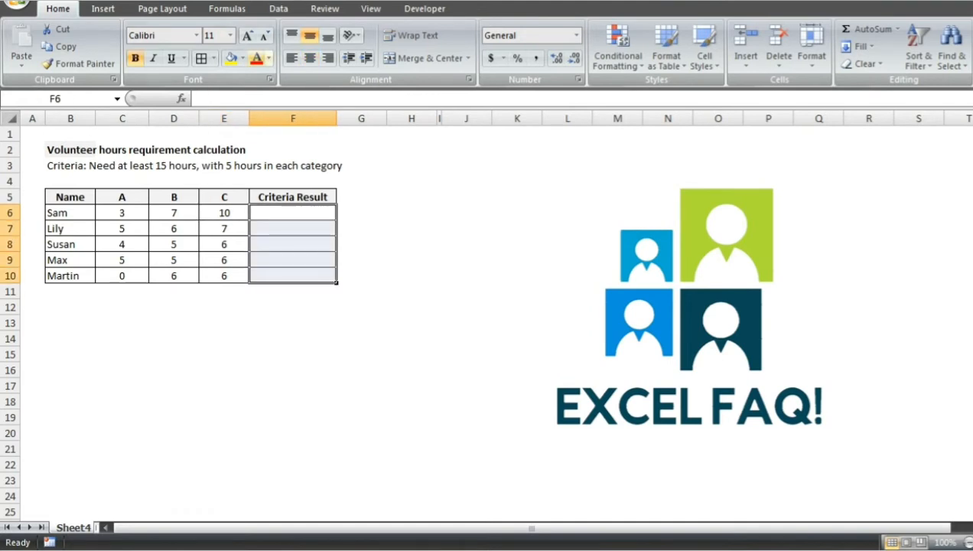
left_click(293, 212)
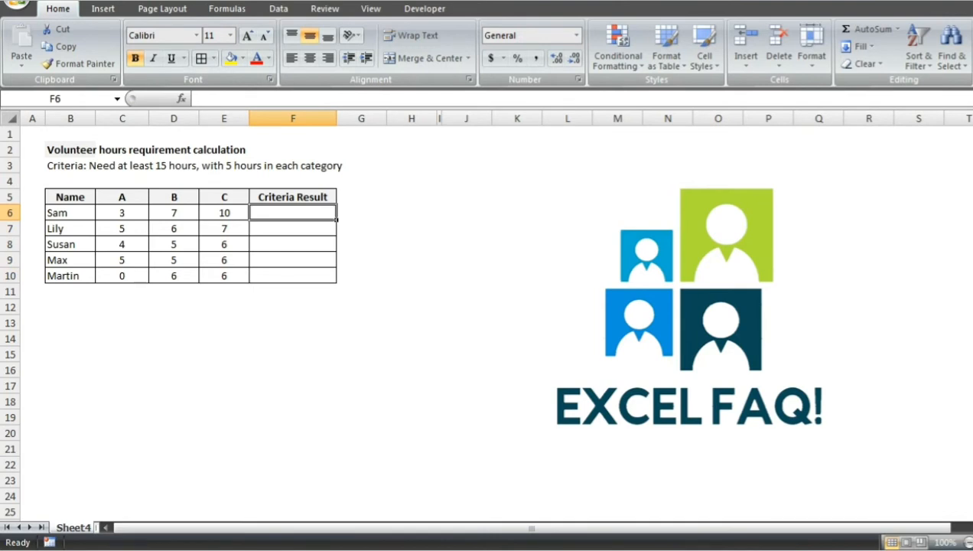
Step: Begin an AND formula in F6 with a COUNTIF over C6:E6, locking only the columns as $C6:$E6
type("=")
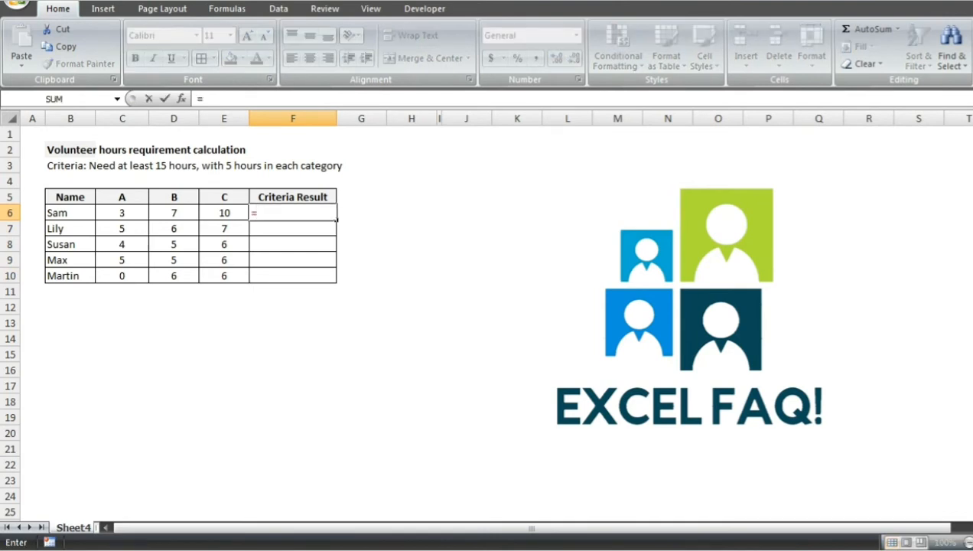
type("a")
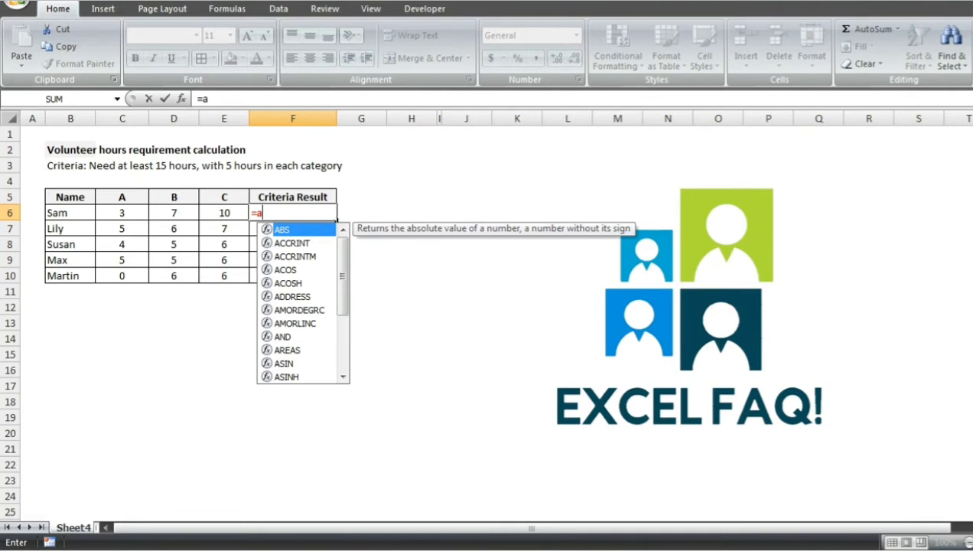
type("nd")
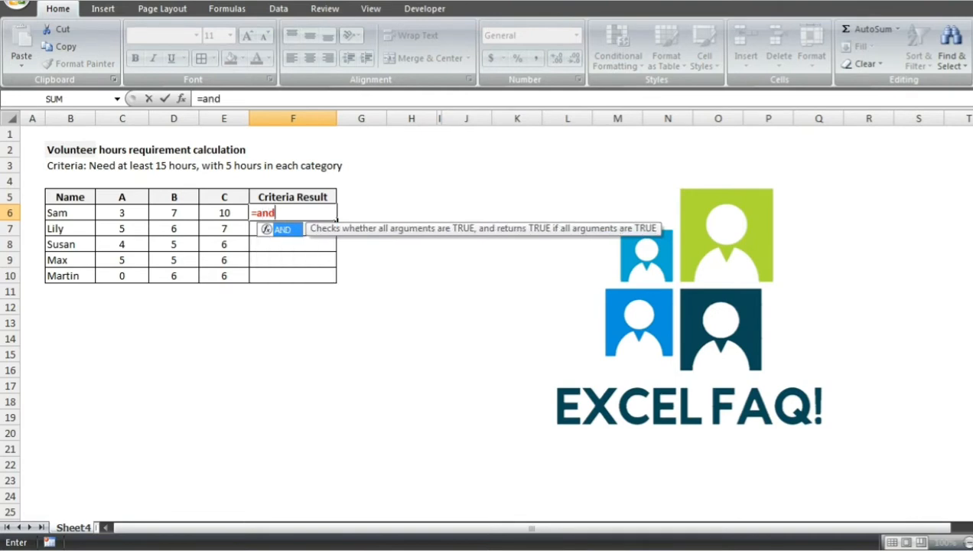
type("(co")
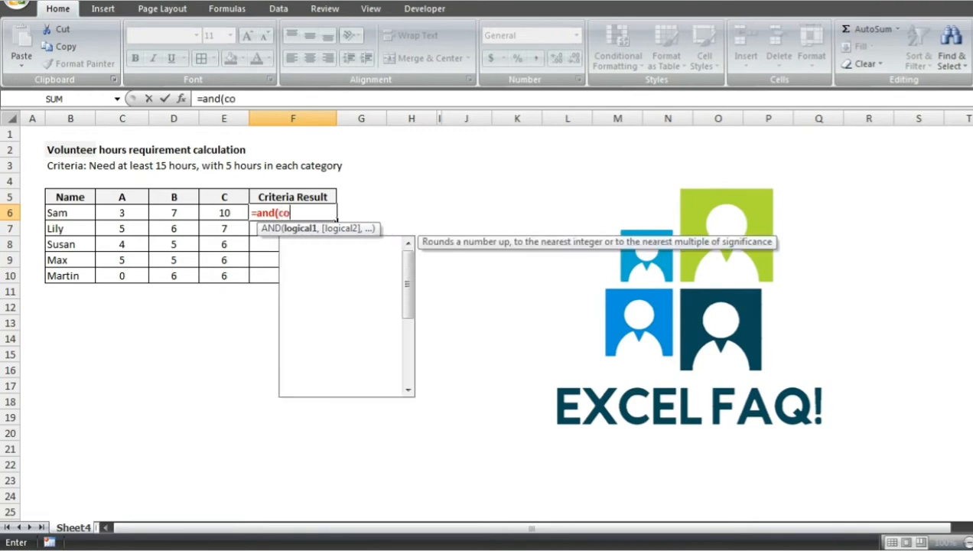
type("un")
type("t")
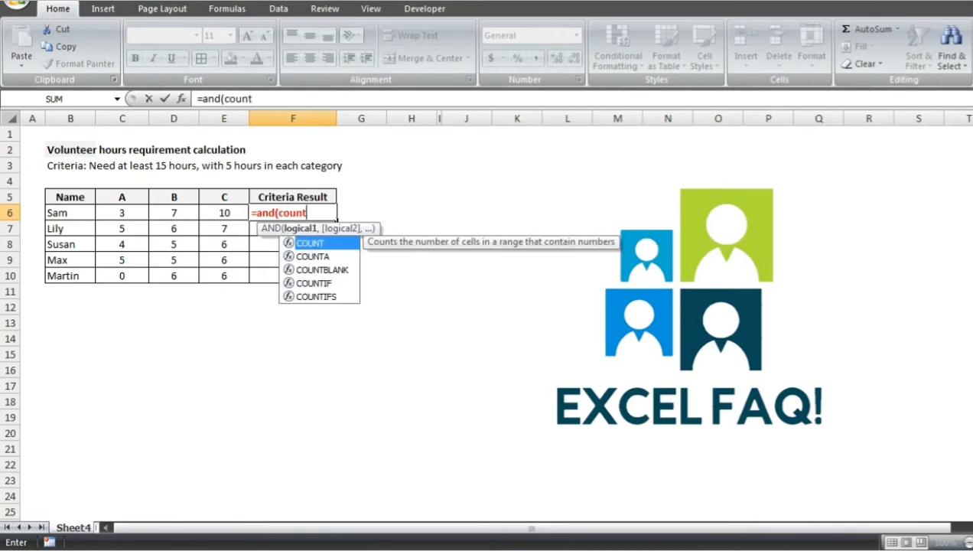
type("if")
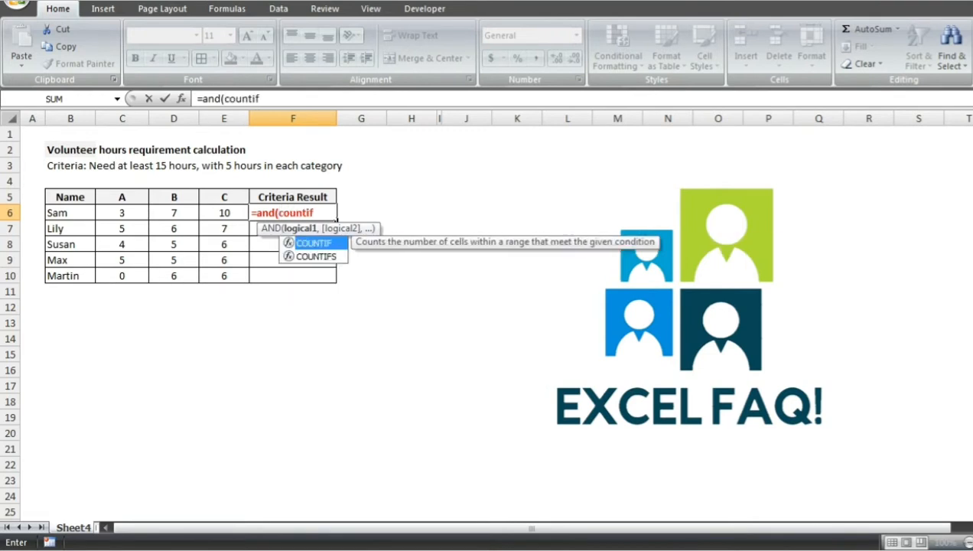
type("(")
key("Left")
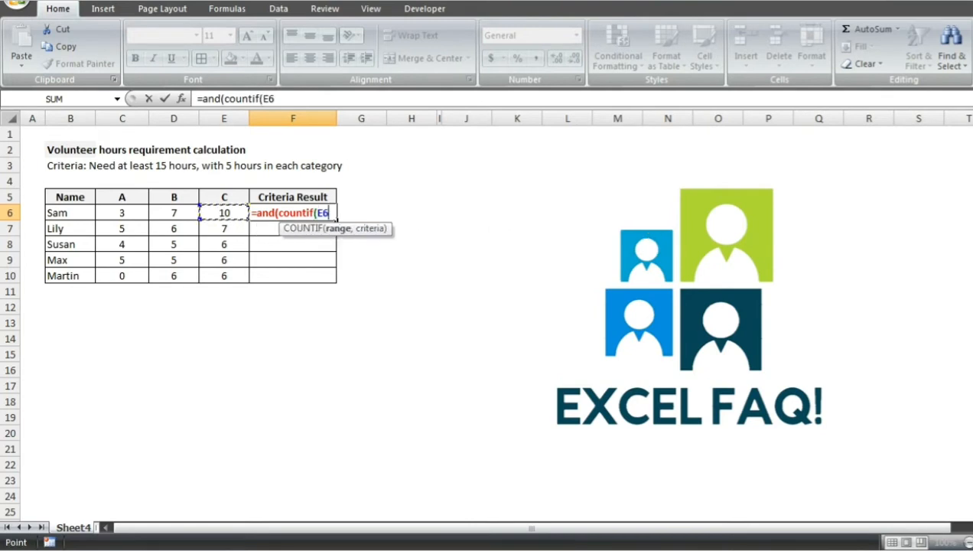
left_click_drag(122, 213, 245, 219)
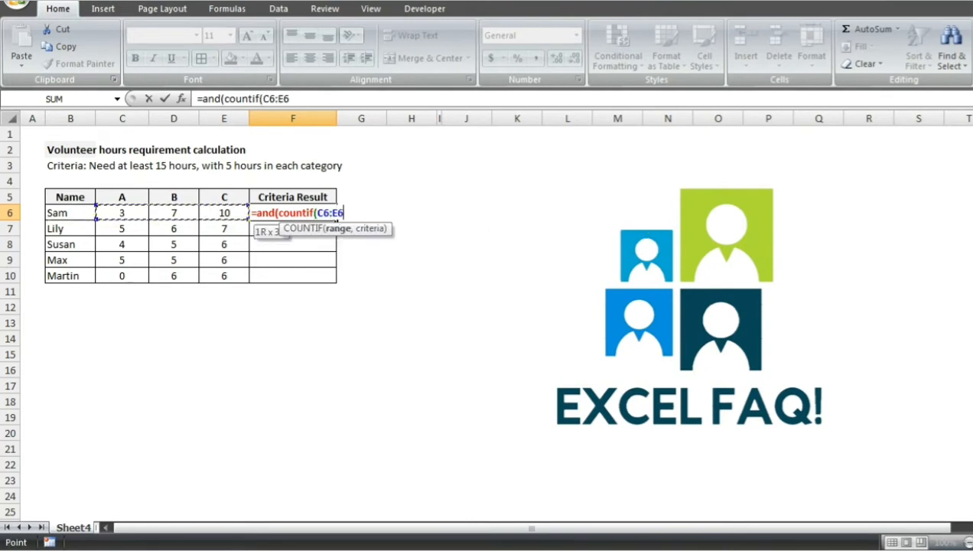
key("F4")
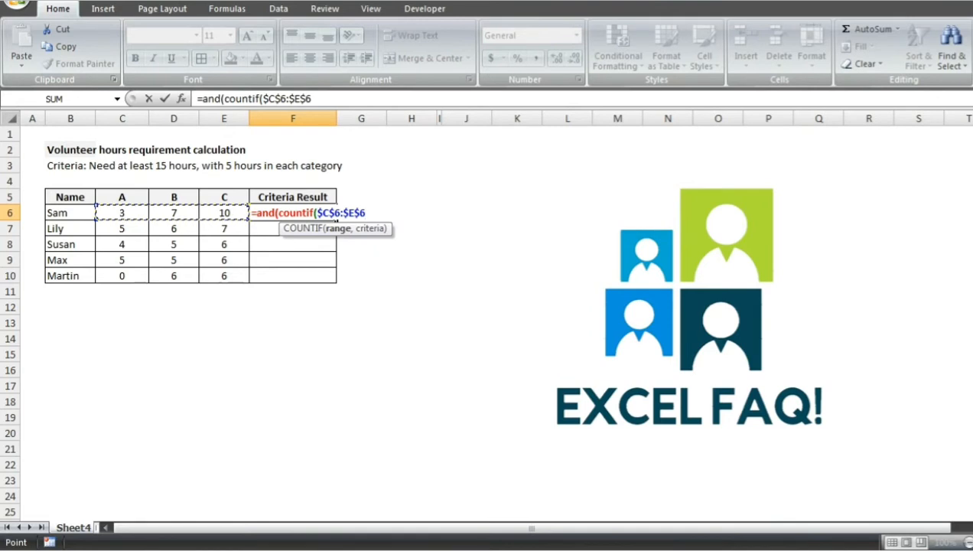
key("F4")
key("F4")
Step: Give the COUNTIF the criterion ">=5" and require its count to equal 3 as the first AND condition
type(",\"")
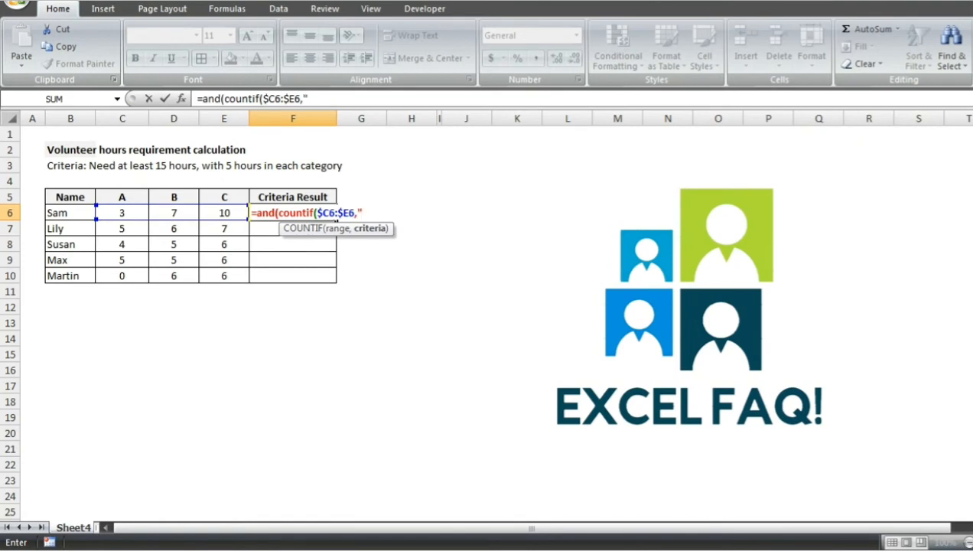
type(">=5\"")
type(")")
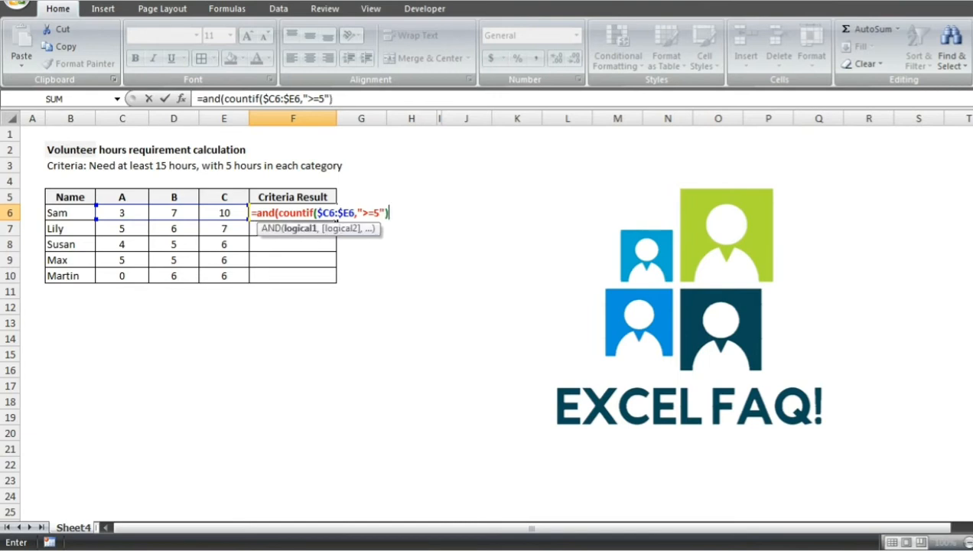
type("=3,")
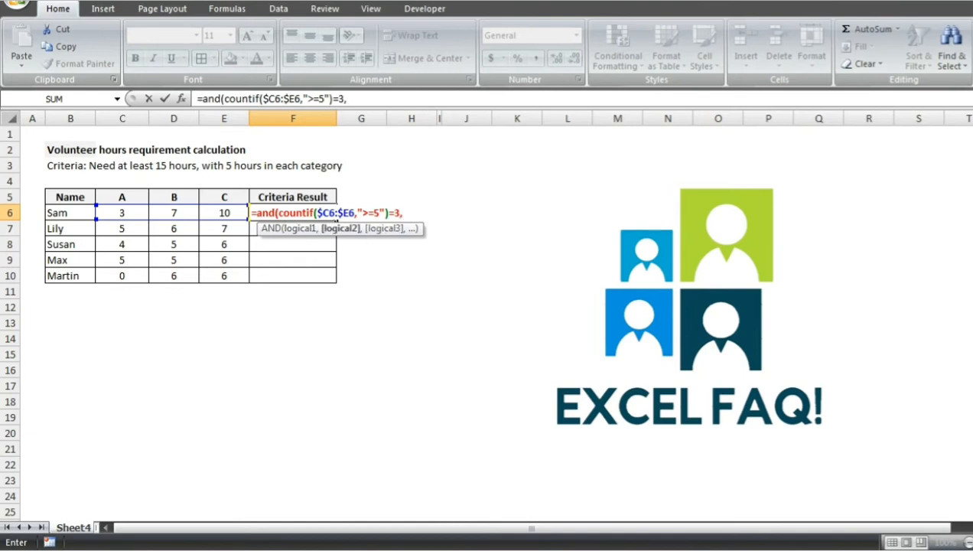
Step: Add SUM($C6:$E6)>=15 as the second AND condition and enter the finished formula in F6
type("sum")
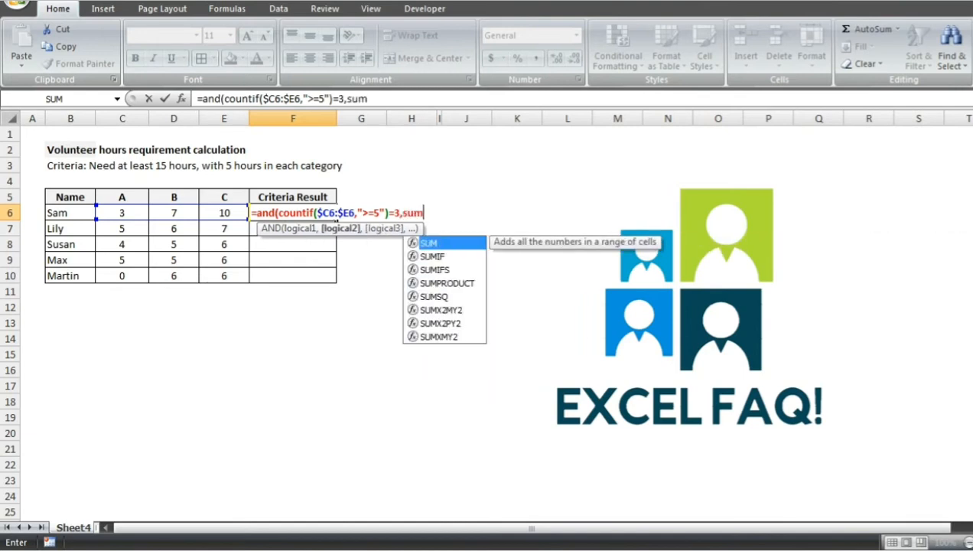
type("(")
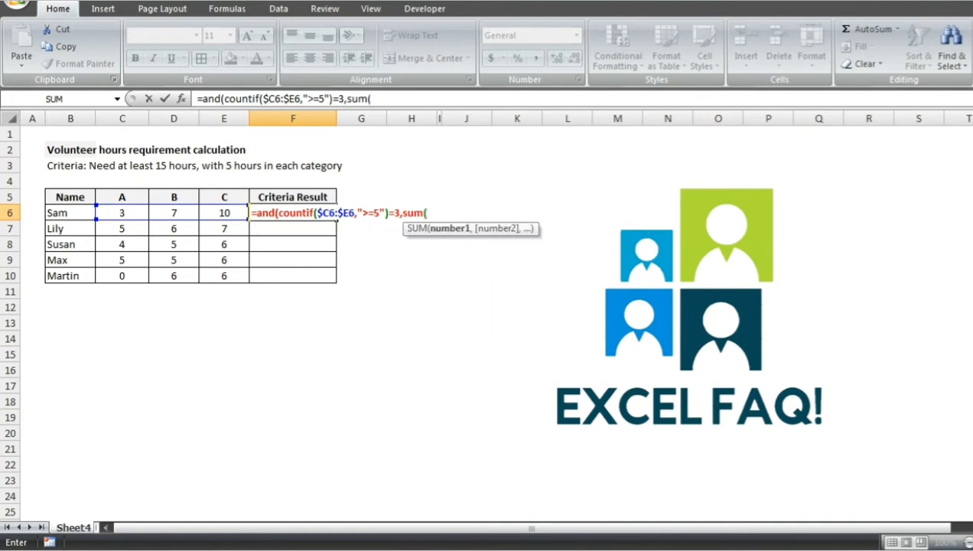
left_click(114, 213)
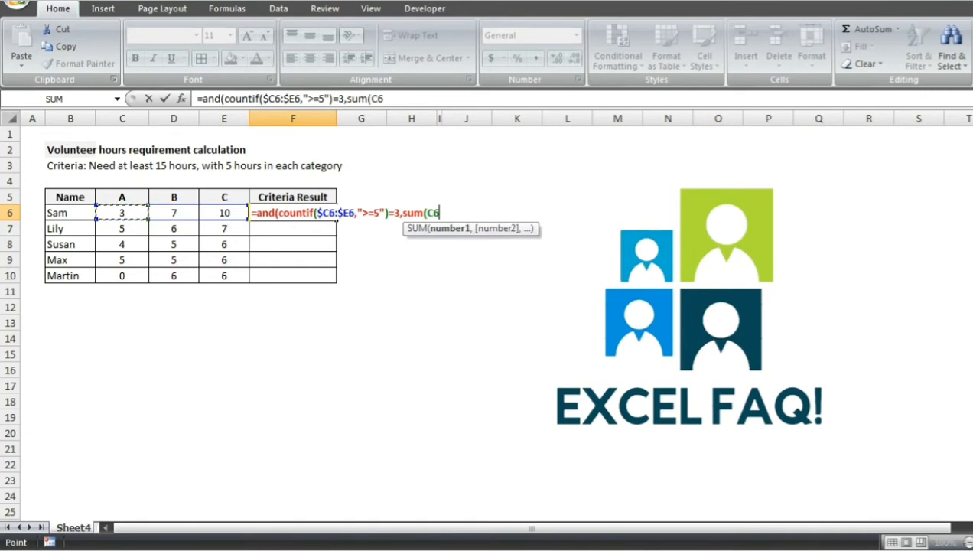
left_click_drag(115, 213, 251, 219)
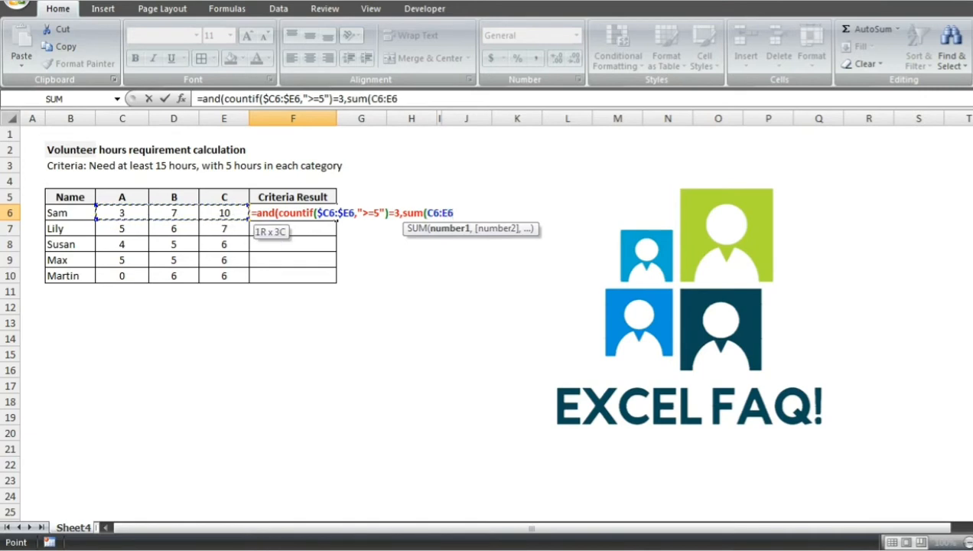
key("F4")
key("F4")
key("F4")
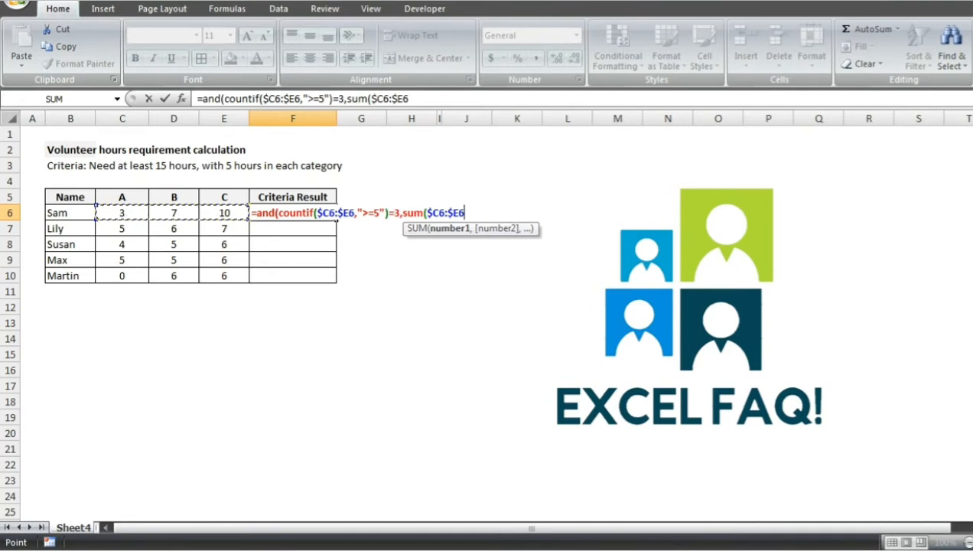
left_click(416, 99)
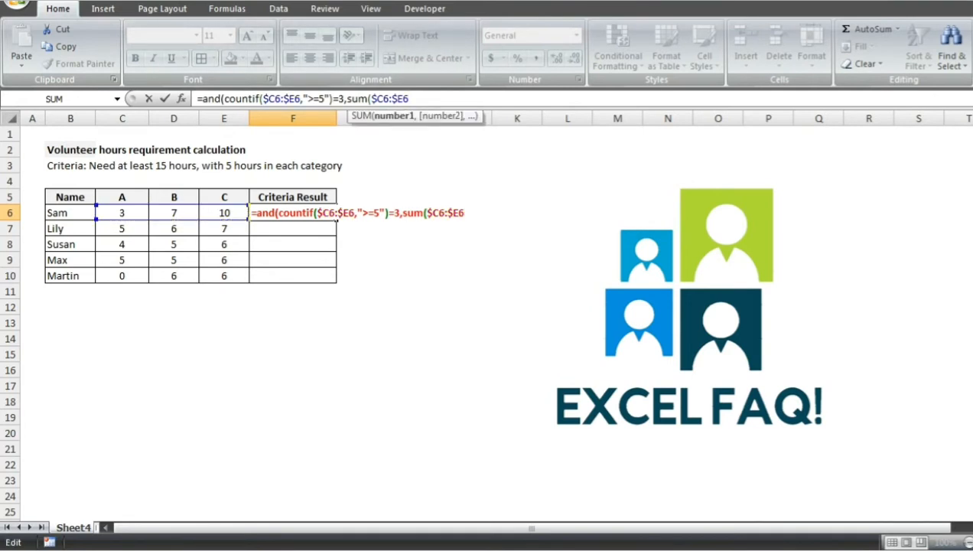
type(")")
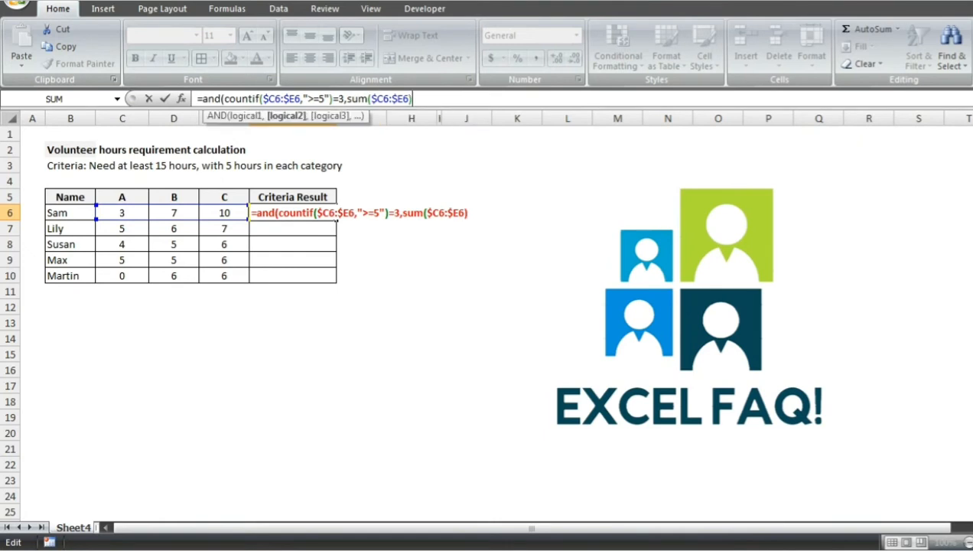
type(">=15)")
key("Return")
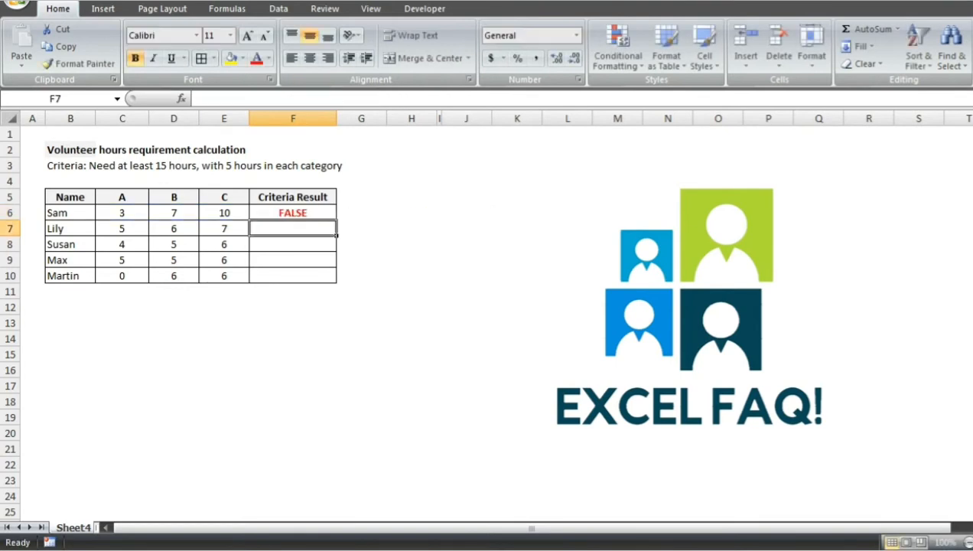
Step: Copy the Criteria Result formula from F6 down through F7:F10
left_click(292, 213)
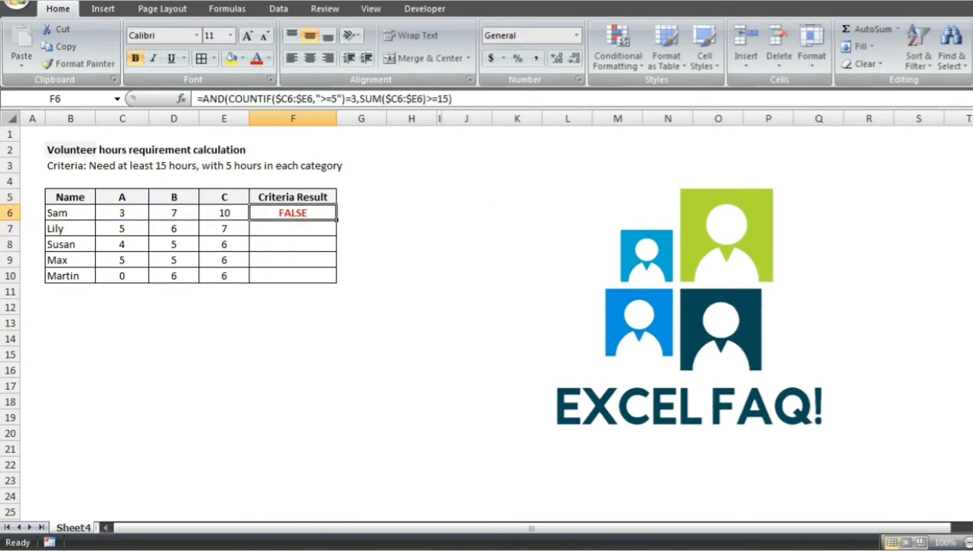
key("ctrl+c")
key("Down")
key("Return")
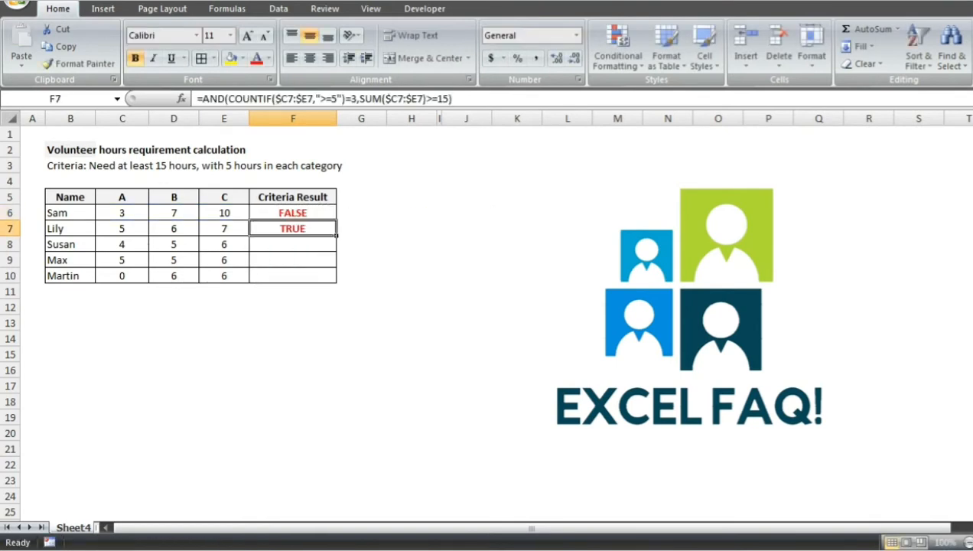
key("ctrl+c")
key("Down")
key("Return")
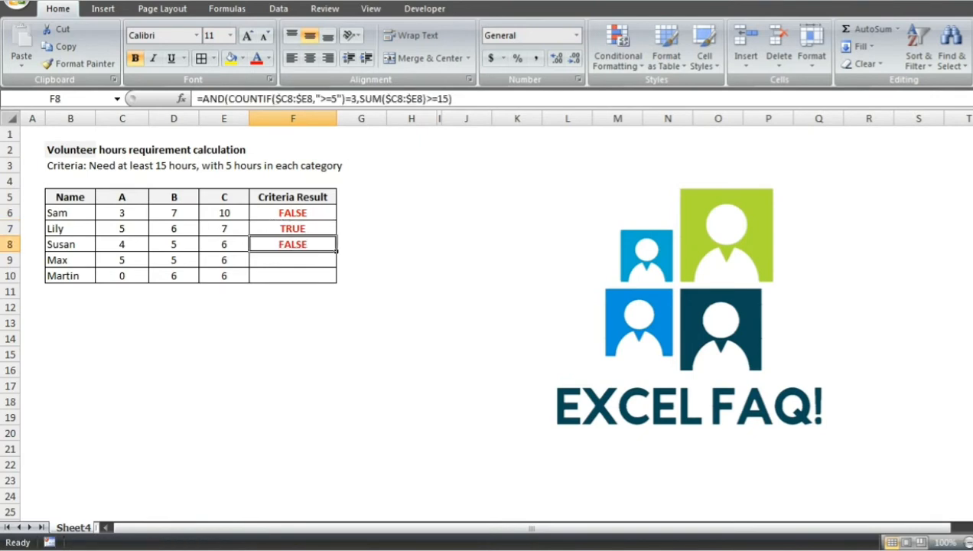
key("ctrl+c")
key("Down")
key("Return")
key("ctrl+c")
key("Down")
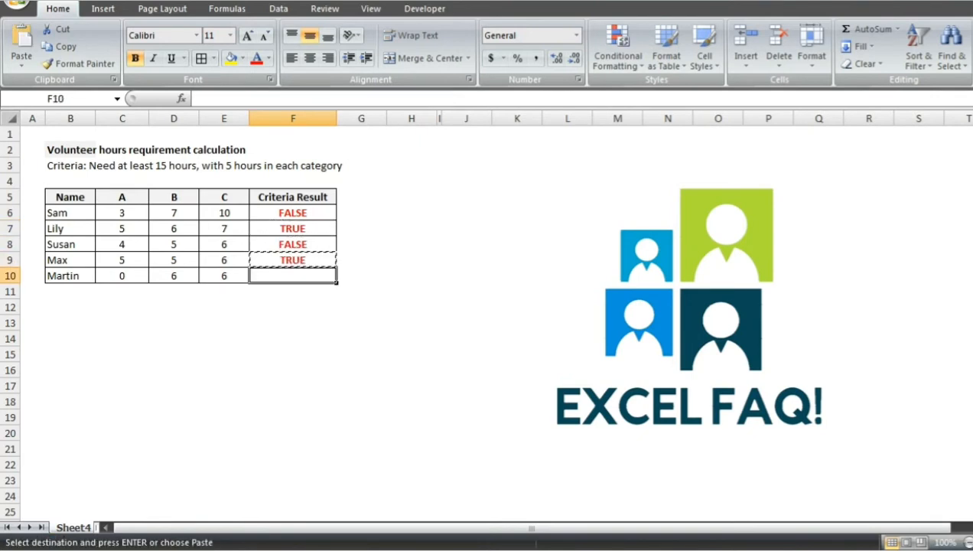
key("Return")
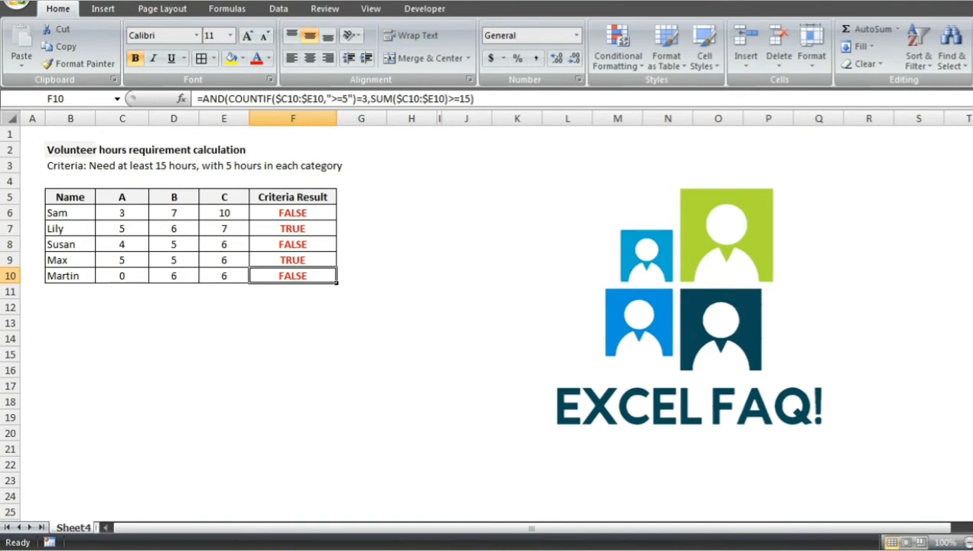
Step: Go through the Criteria Result cells F6:F10 to check the copied formulas
key("Up")
key("Up")
key("Up")
key("Up")
key("Up")
key("Down")
key("Down")
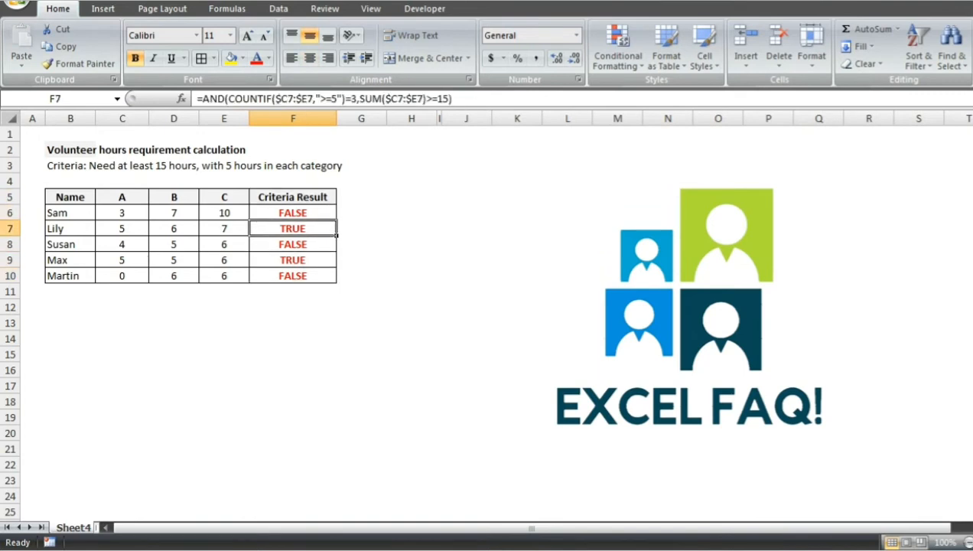
key("Down")
key("Down")
key("Down")
key("Down")
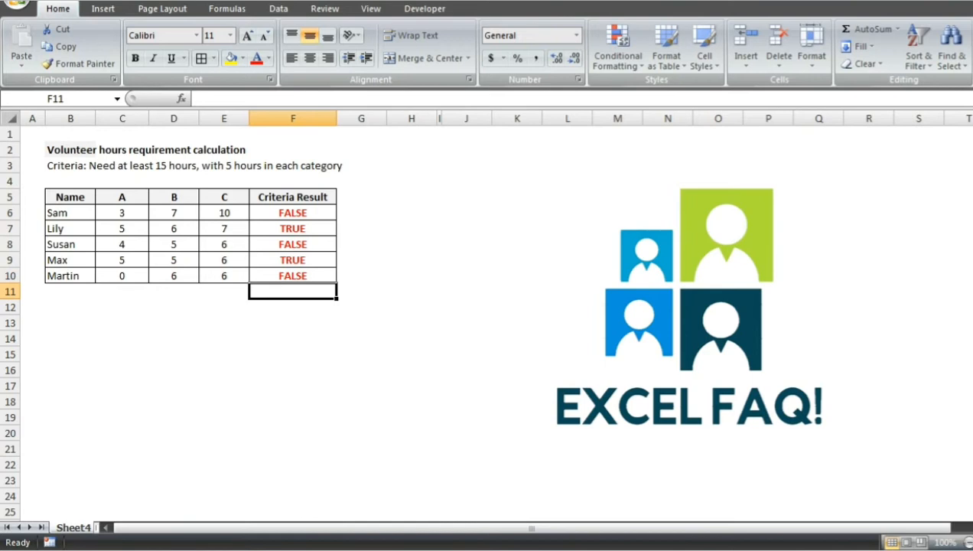
Step: Copy the whole volunteer table B5:F10 and paste it below, starting at B12
key("Left")
key("Left")
key("Up")
key("Up")
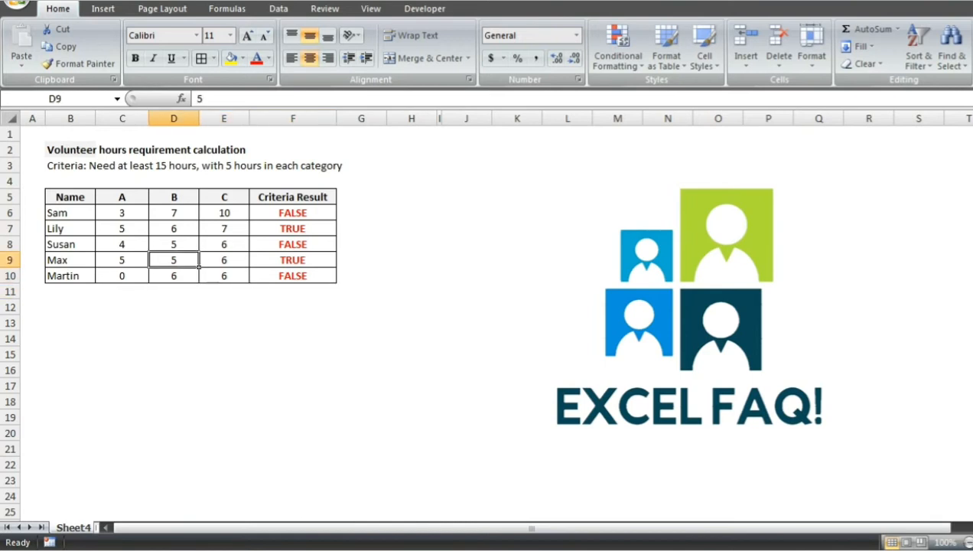
key("ctrl+Up")
key("ctrl+Left")
key("ctrl+a")
key("ctrl+c")
key("Down")
key("Down")
key("Down")
key("Down")
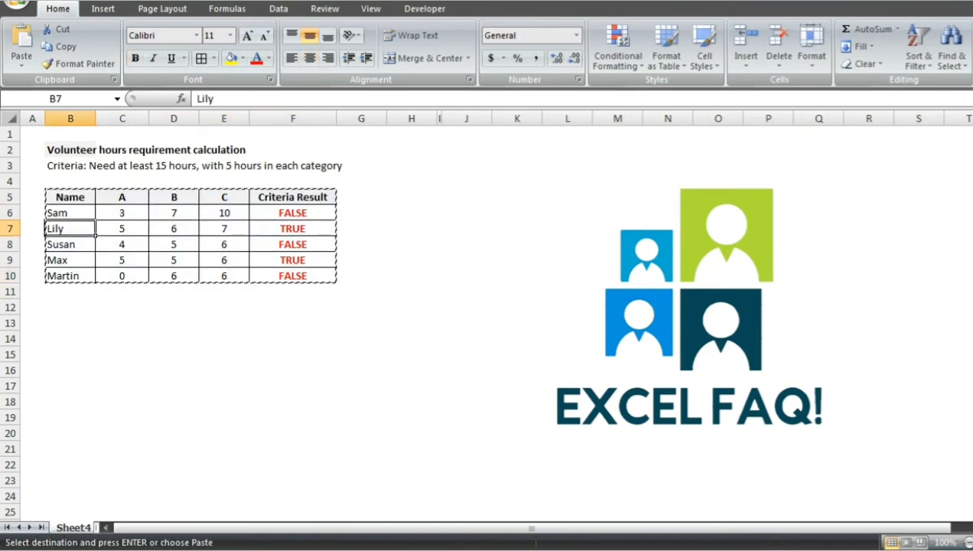
key("Down")
key("Down")
key("Down")
key("Return")
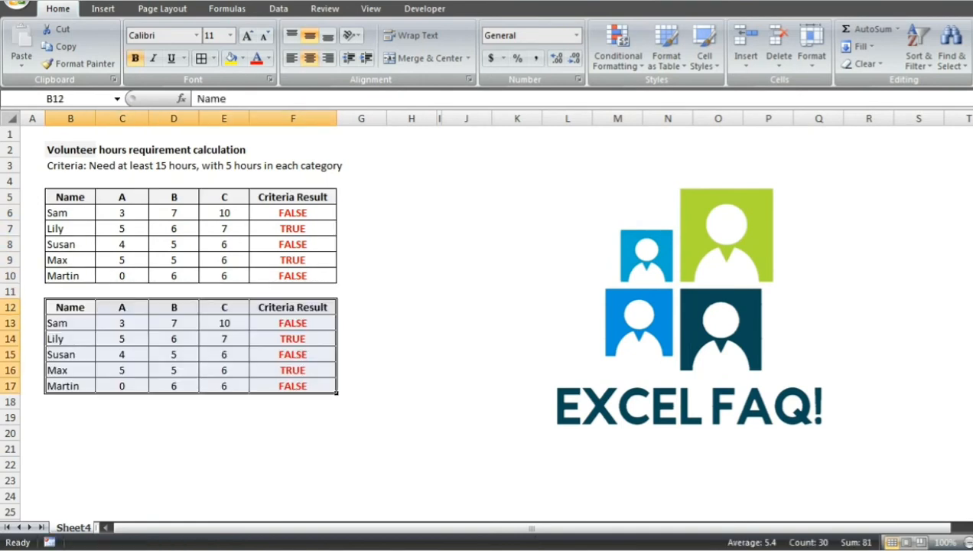
Step: Clear the Criteria Result formulas from F13:F17 in the copied table
key("Right")
key("Down")
key("Right")
key("Right")
key("Right")
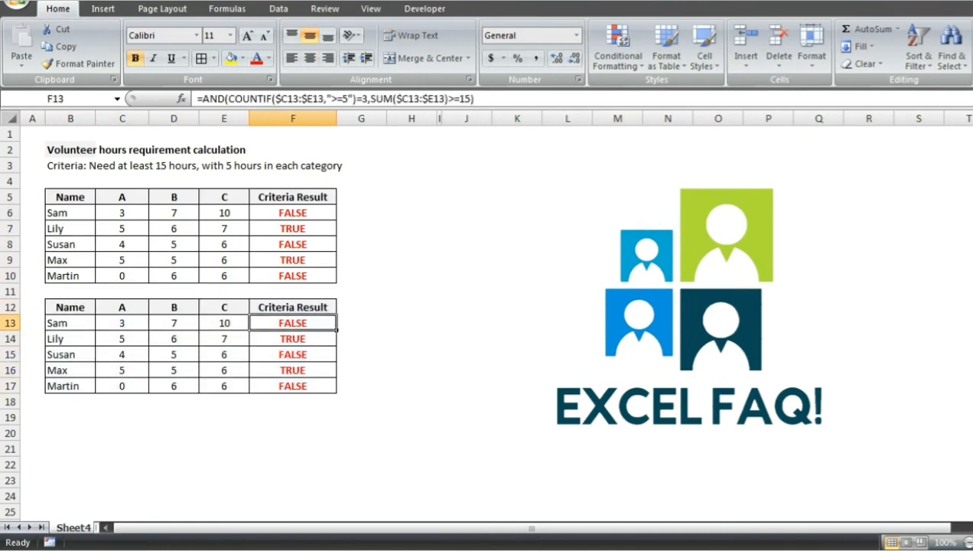
key("Left")
key("Right")
key("ctrl+shift+Down")
key("Delete")
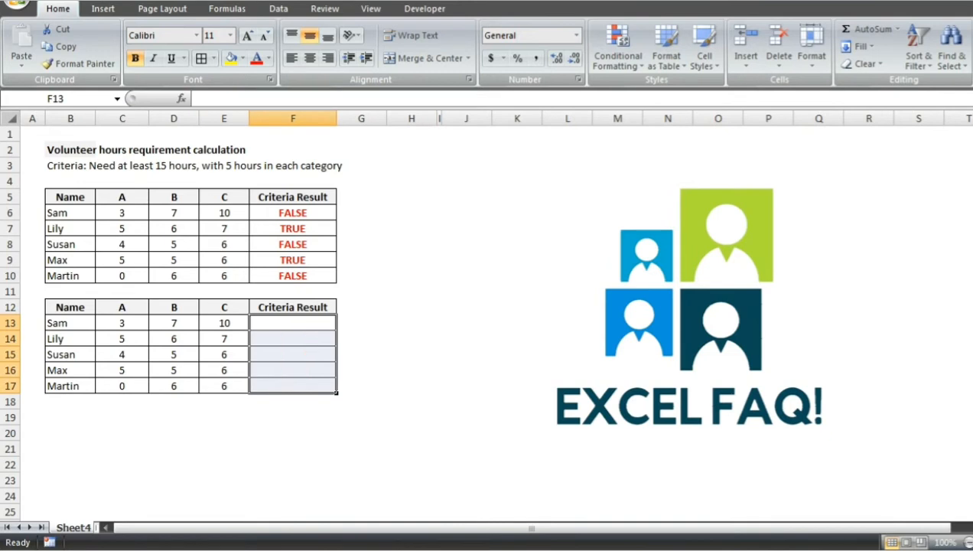
Step: Clear the category A, B and C hours from C13:E17 in the copied table and select C13
key("Left")
key("Left")
key("Left")
key("shift+Right")
key("shift+Right")
key("ctrl+shift+Down")
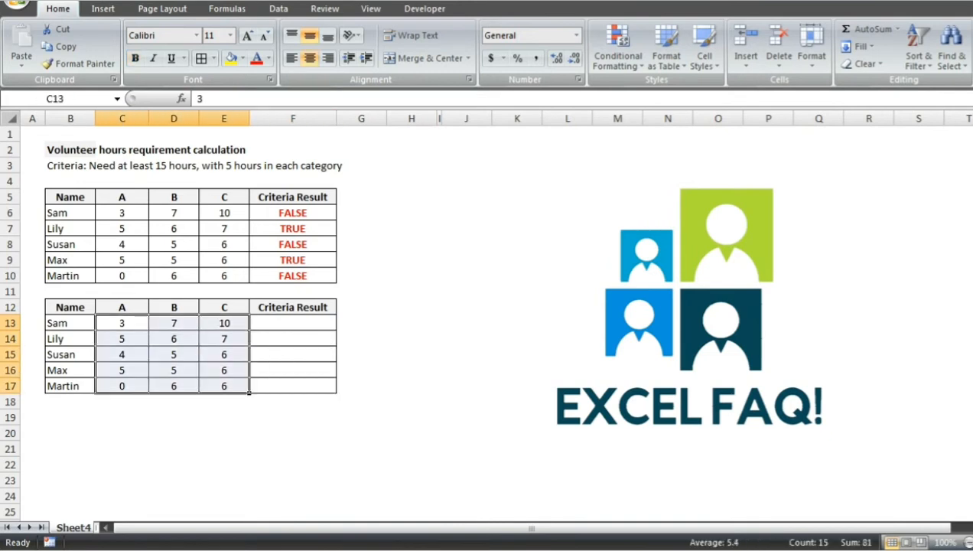
key("Delete")
key("Up")
key("Down")
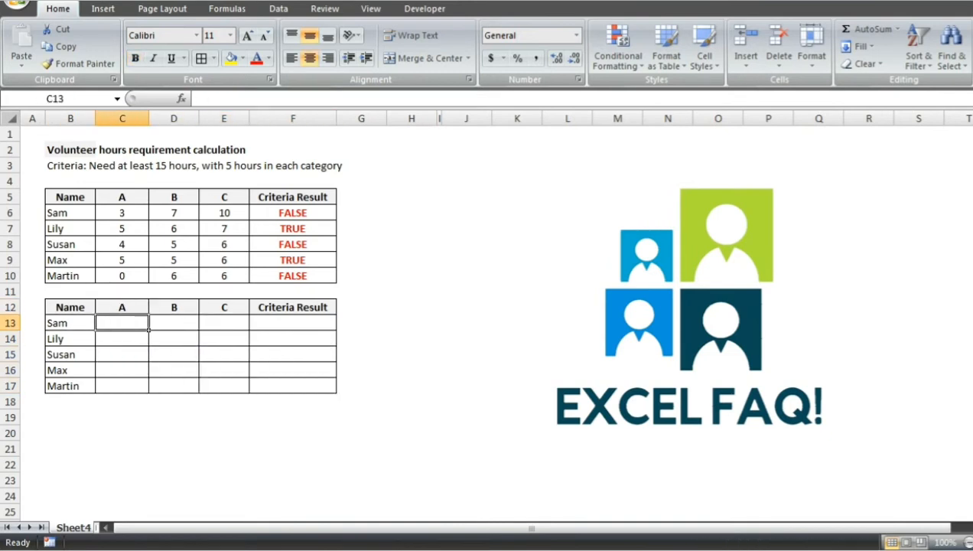
Step: Enter the formula =(IF(C6>=5,"y","x")) in C13, keeping the C6 reference relative
type("=(")
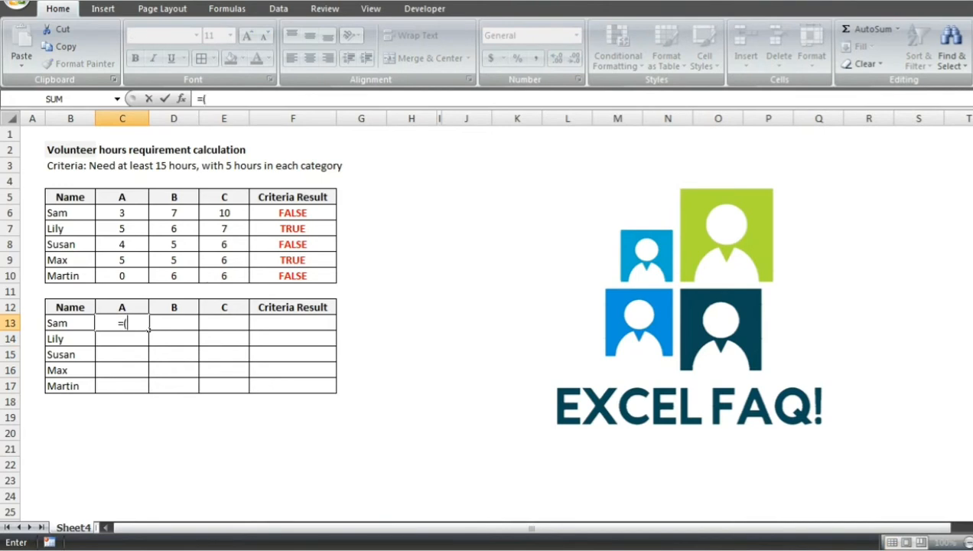
type("if(")
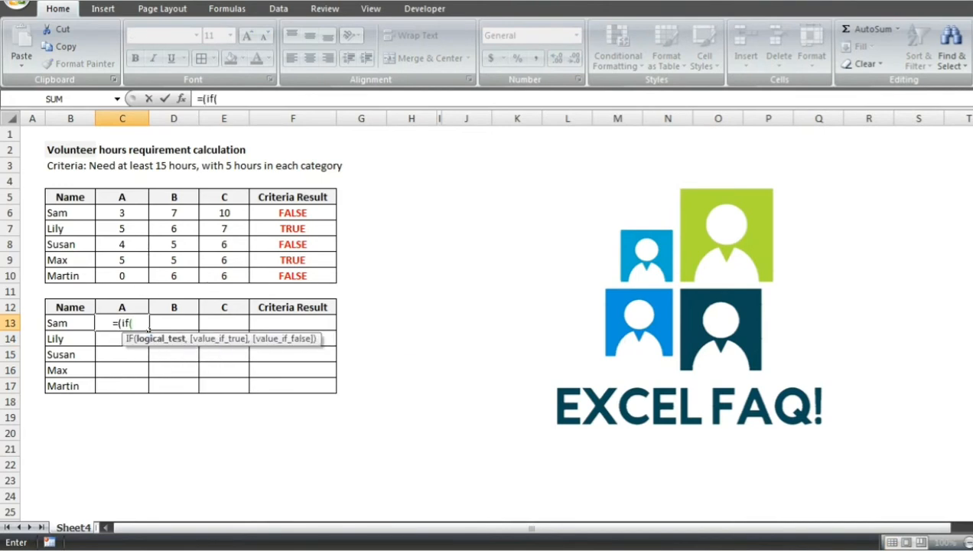
key("Up")
key("Up")
key("Up")
key("Up")
key("Up")
key("Up")
key("Up")
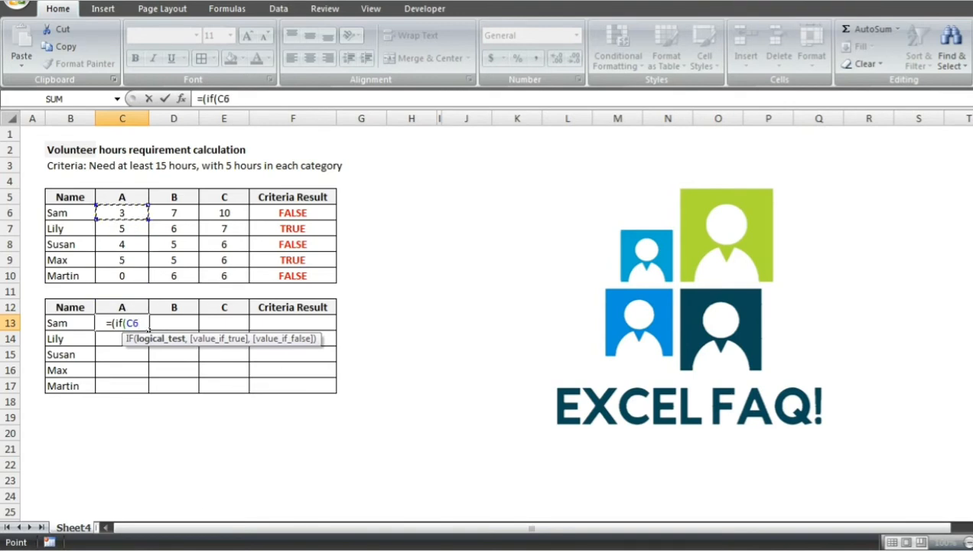
key("F4")
key("F4")
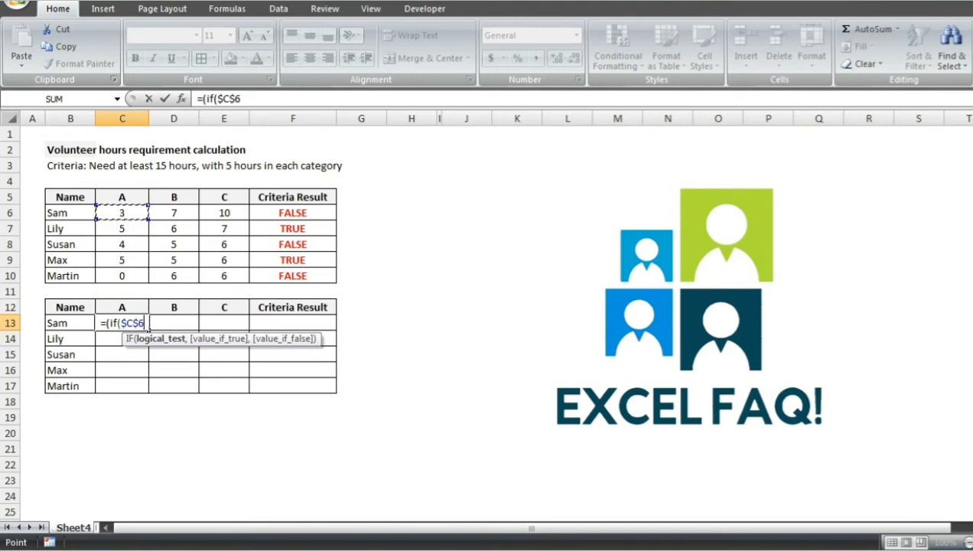
key("F4")
key("F4")
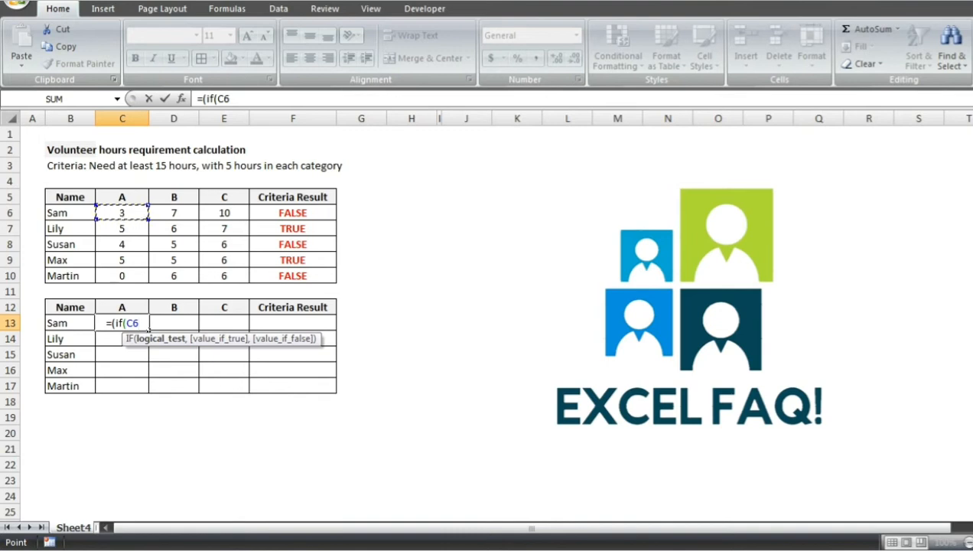
type(">")
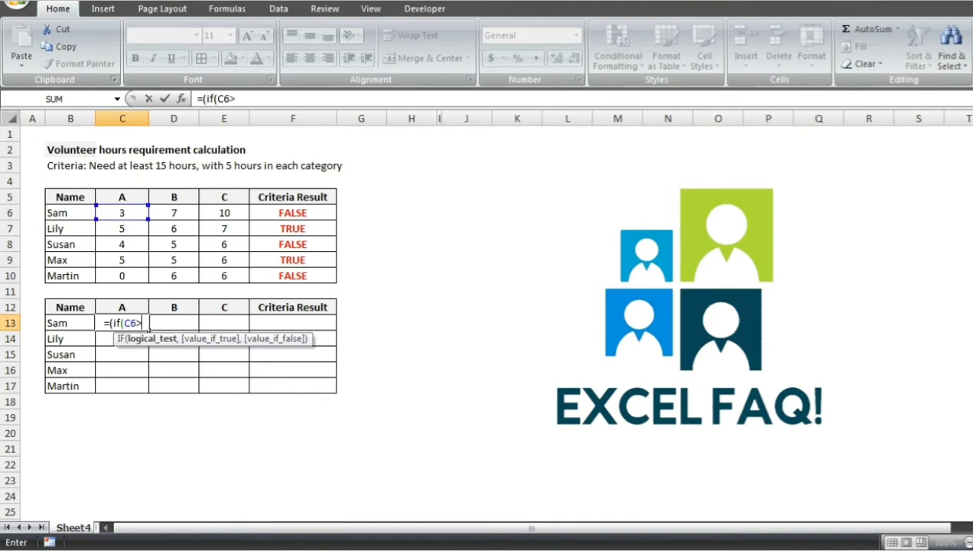
type("=")
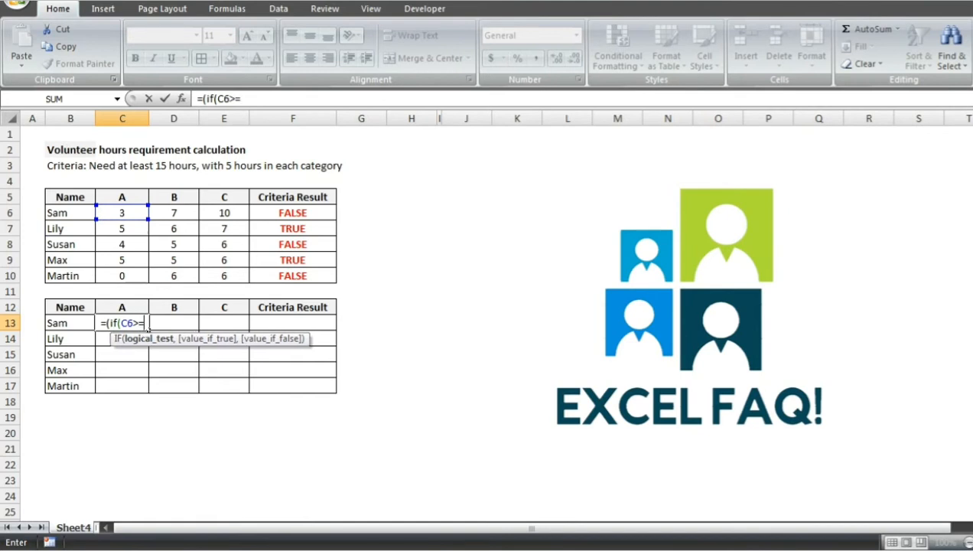
type("5")
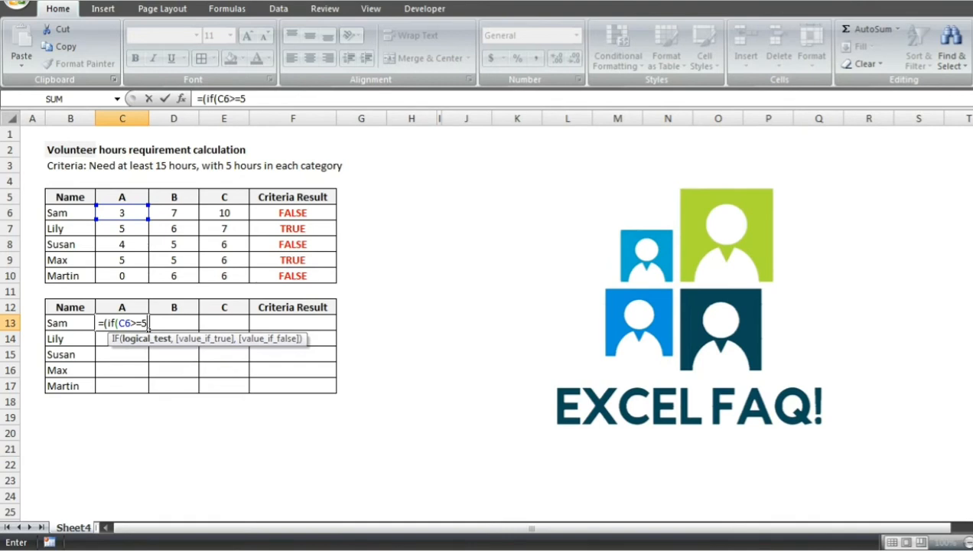
type(",")
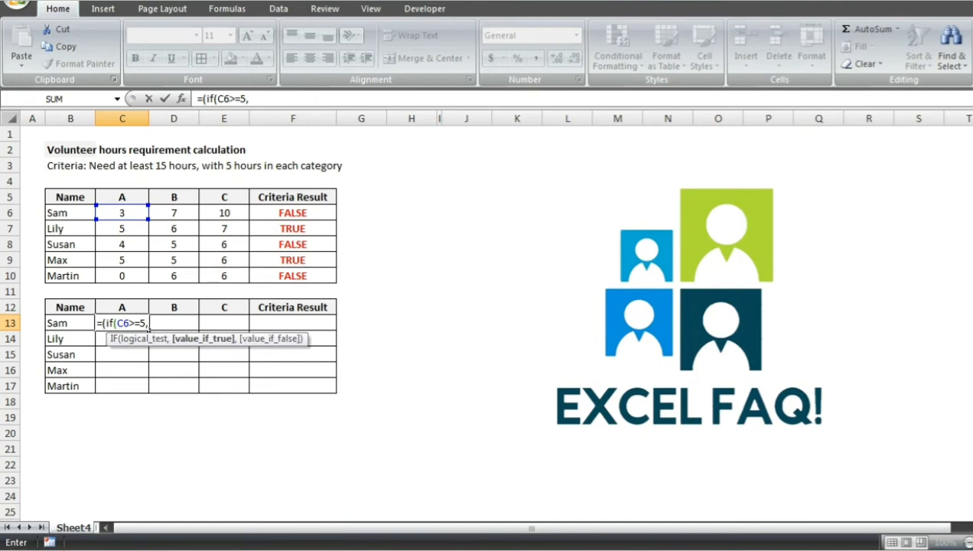
type("\"")
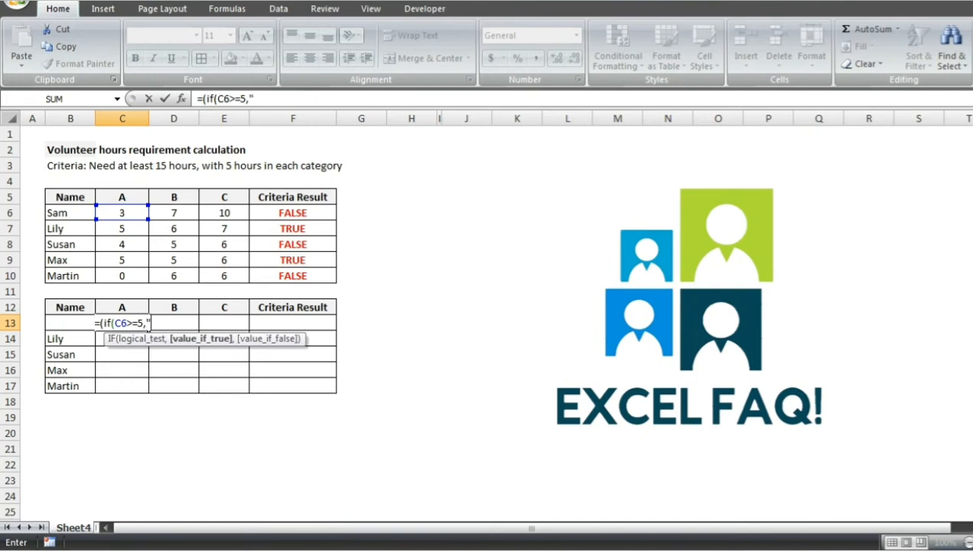
type("y\"")
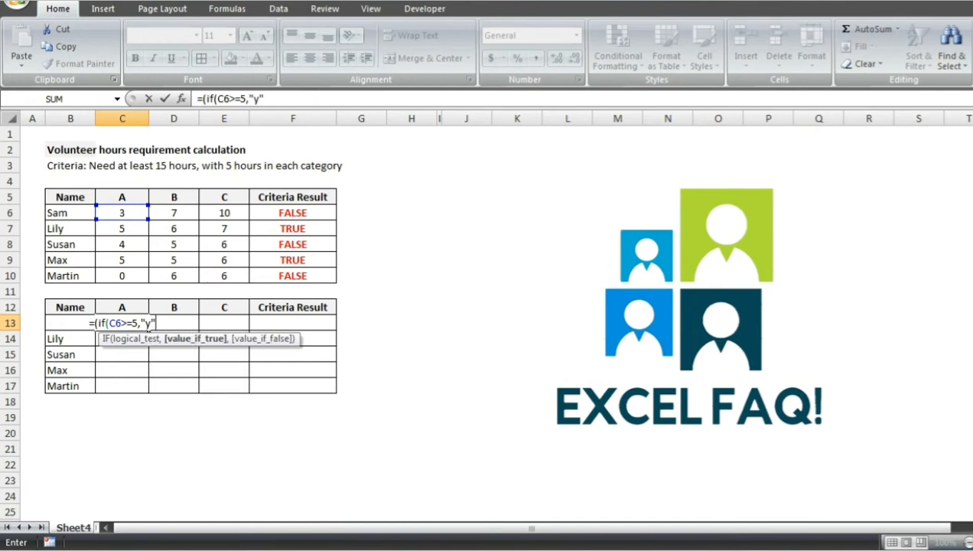
type(",")
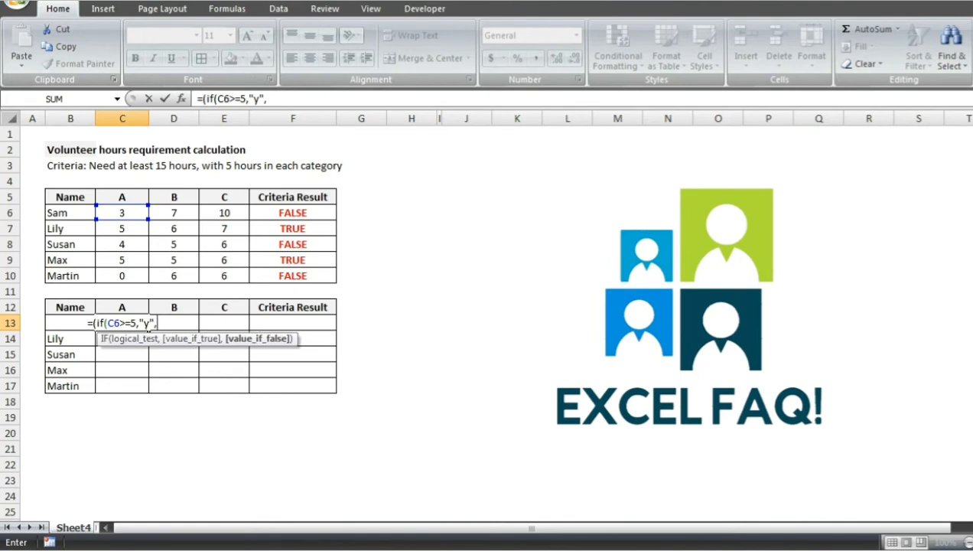
type("\"x\"")
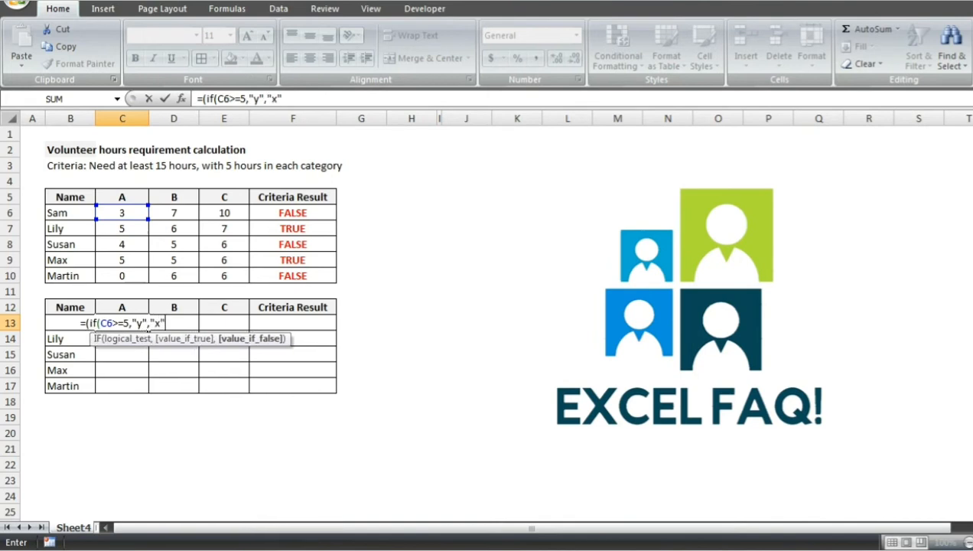
type(")")
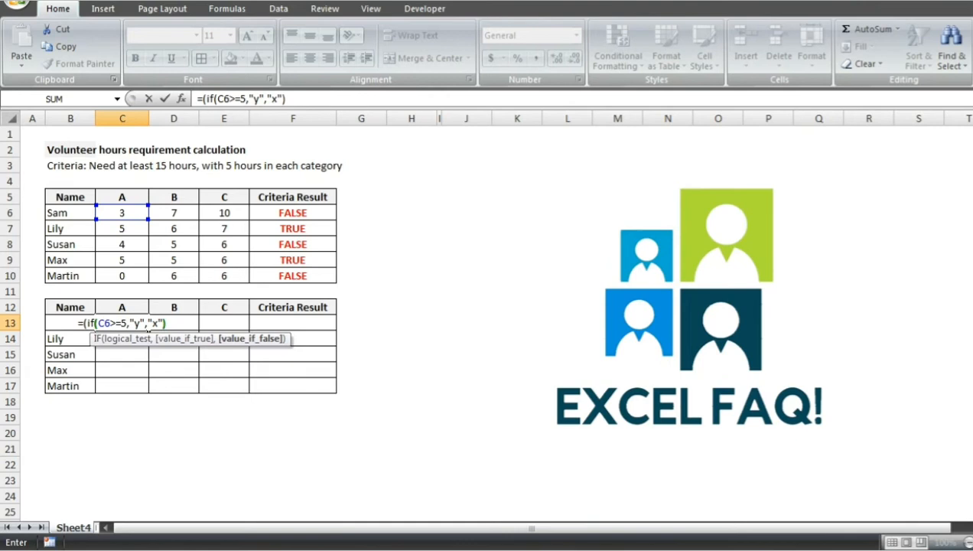
type(")")
key("Return")
key("Up")
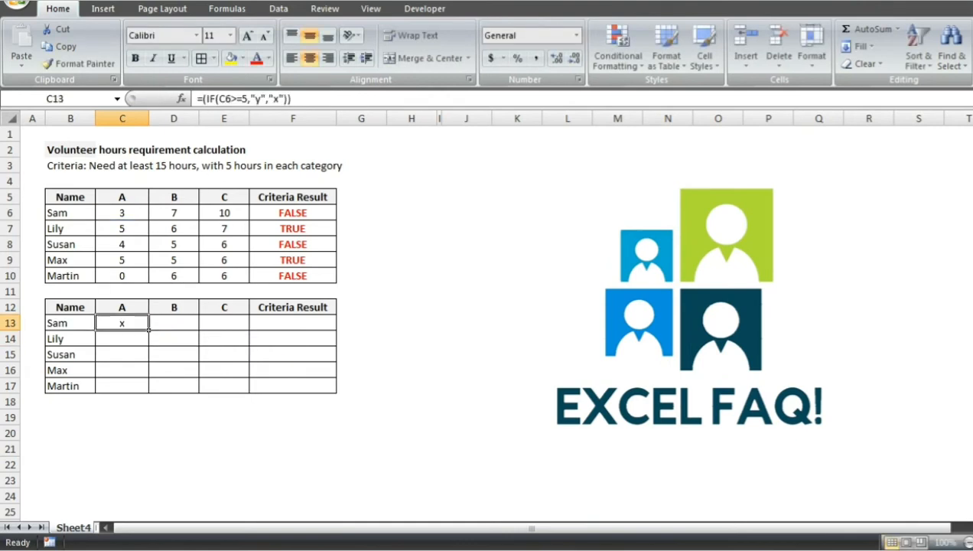
Step: Copy the C13 formula across to D13 and E13
key("ctrl+c")
key("Right")
key("Return")
key("ctrl+c")
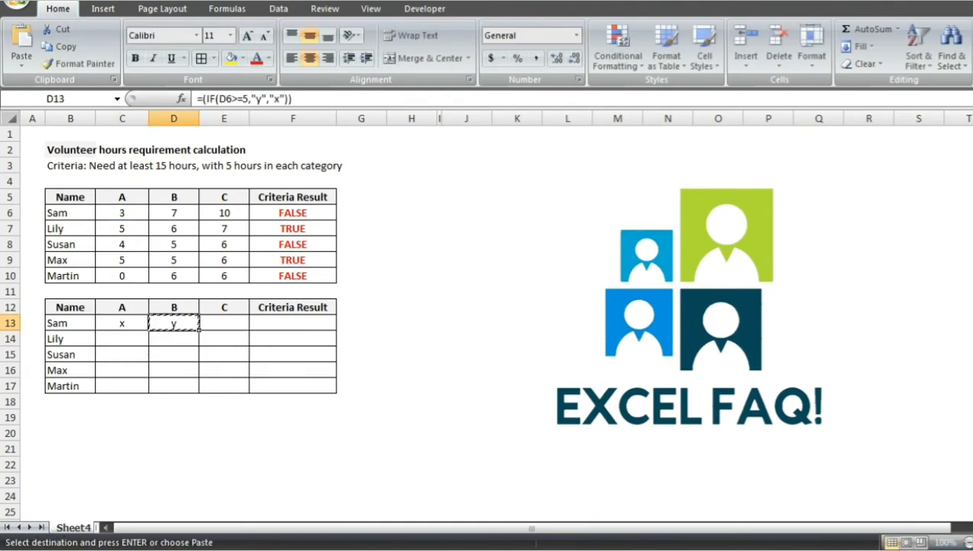
key("Right")
key("Return")
Step: Copy the row 13 formulas in C13:E13 down through row 17 to fill the category A, B and C cells
key("Left")
key("Left")
key("shift+Right")
key("shift+Right")
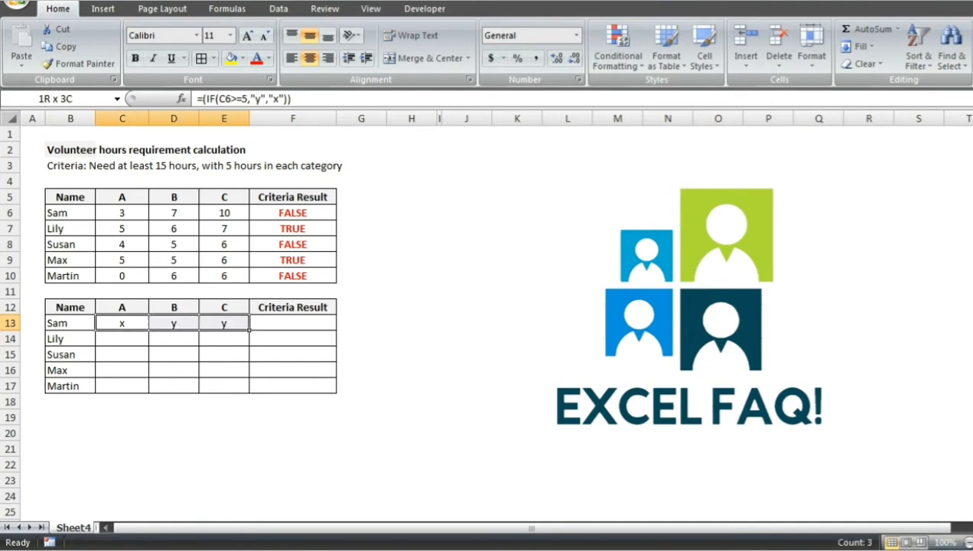
key("ctrl+c")
key("shift+Down")
key("shift+Down")
key("shift+Down")
key("shift+Down")
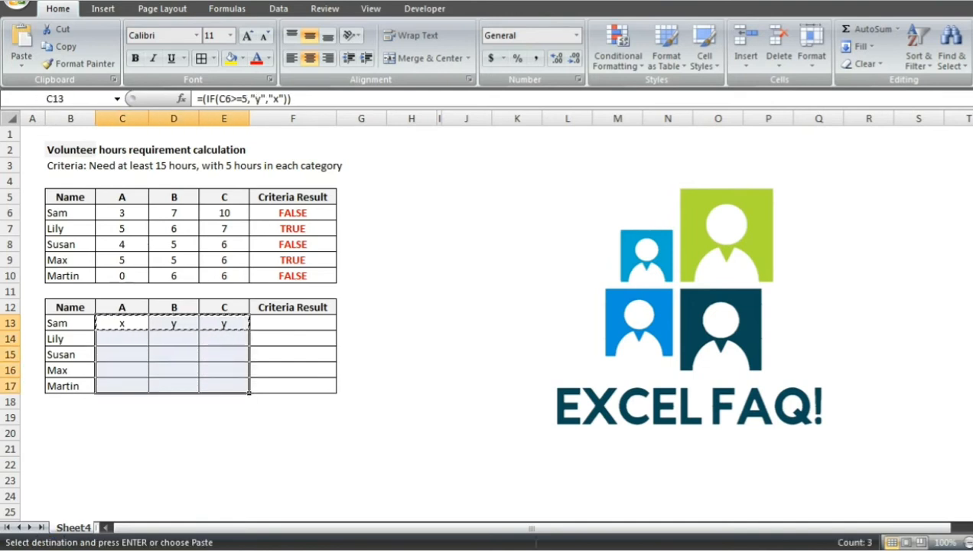
key("Return")
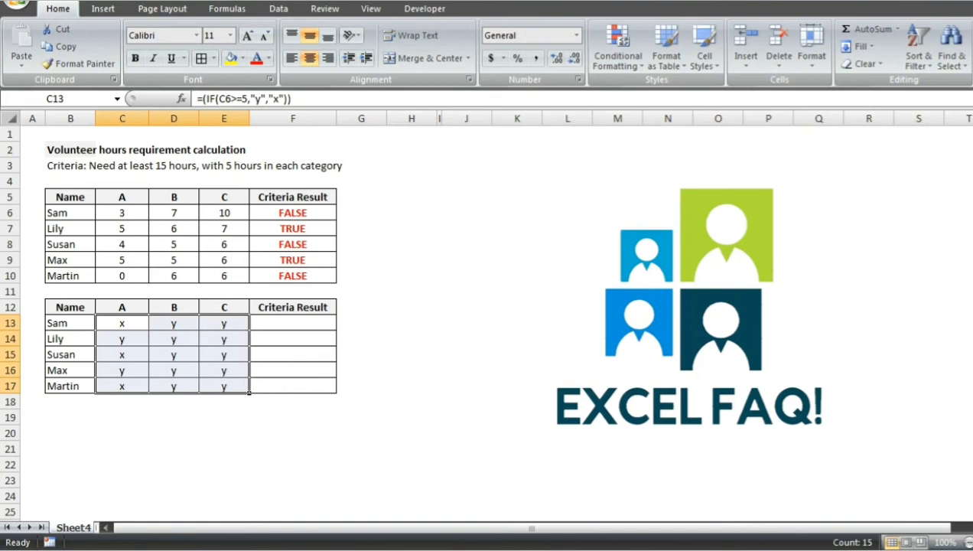
Step: Move the lower table's Criteria Result column from F12:F17 to G12:G17
key("Right")
key("Right")
key("Right")
key("Up")
key("ctrl+shift+Down")
key("ctrl+Up")
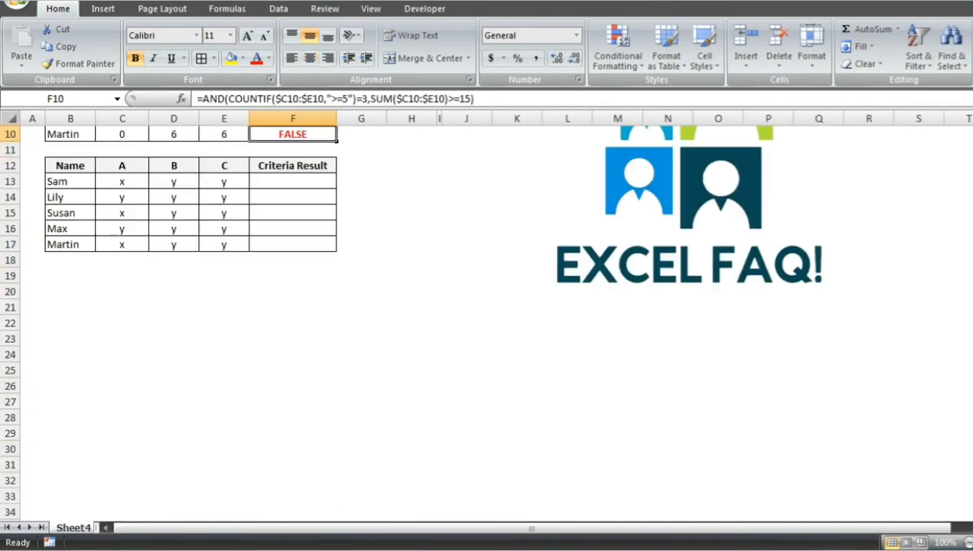
key("Down")
key("Down")
key("shift+Down")
key("shift+Down")
key("shift+Down")
key("shift+Down")
key("shift+Down")
key("ctrl+c")
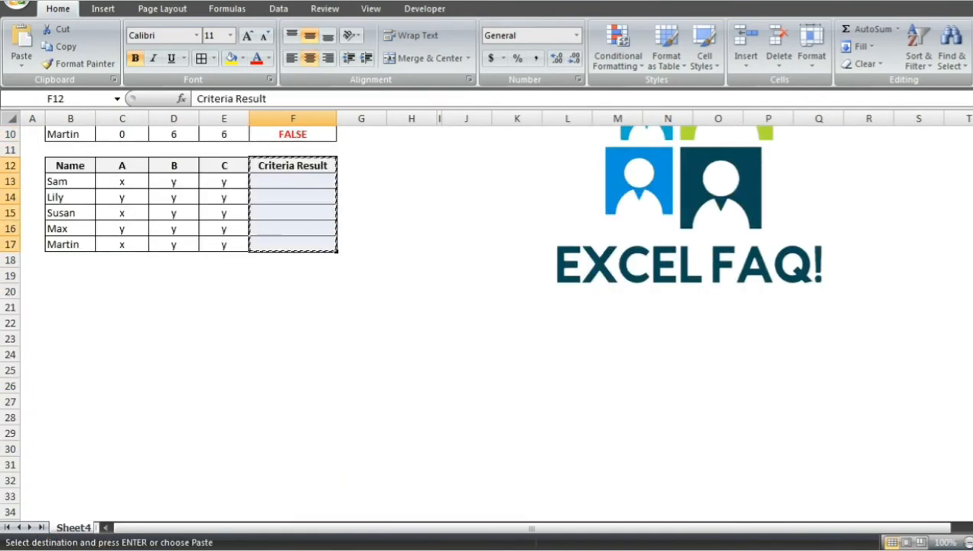
key("Right")
key("shift+Down")
key("shift+Down")
key("shift+Down")
key("shift+Down")
key("shift+Down")
key("ctrl+v")
Step: Autofit the width of column G to the Criteria Result heading in G12
key("Left")
key("Right")
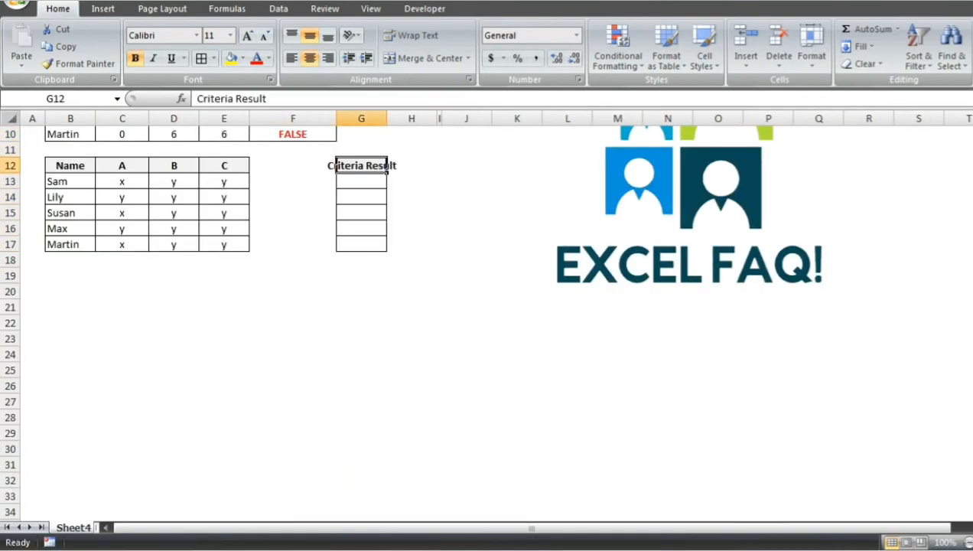
key("alt+o")
key("c")
key("a")
Step: Copy the heading cell E12 into F12 and replace its text with Total
key("Down")
key("Left")
key("ctrl+Up")
key("ctrl+Up")
key("ctrl+Up")
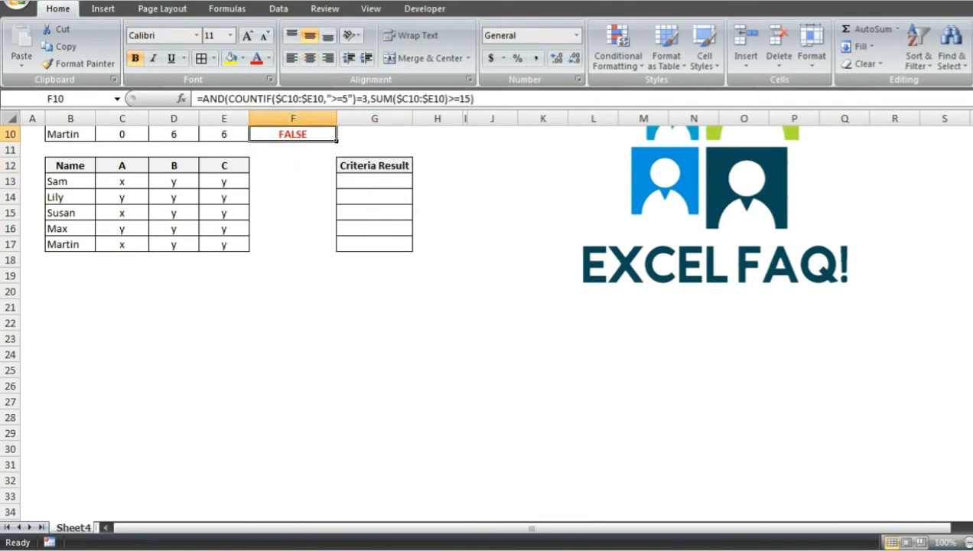
left_click(292, 306)
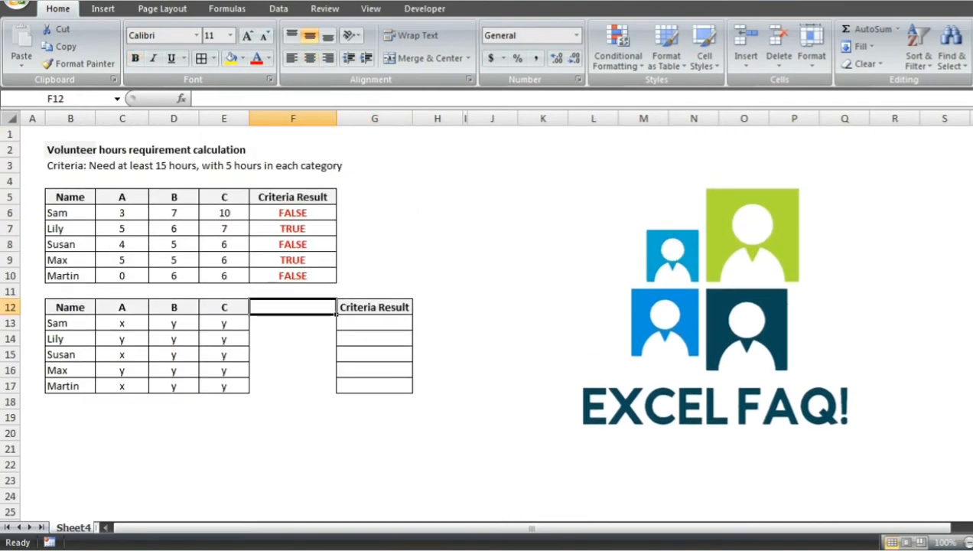
key("Left")
key("ctrl+c")
key("Right")
key("Return")
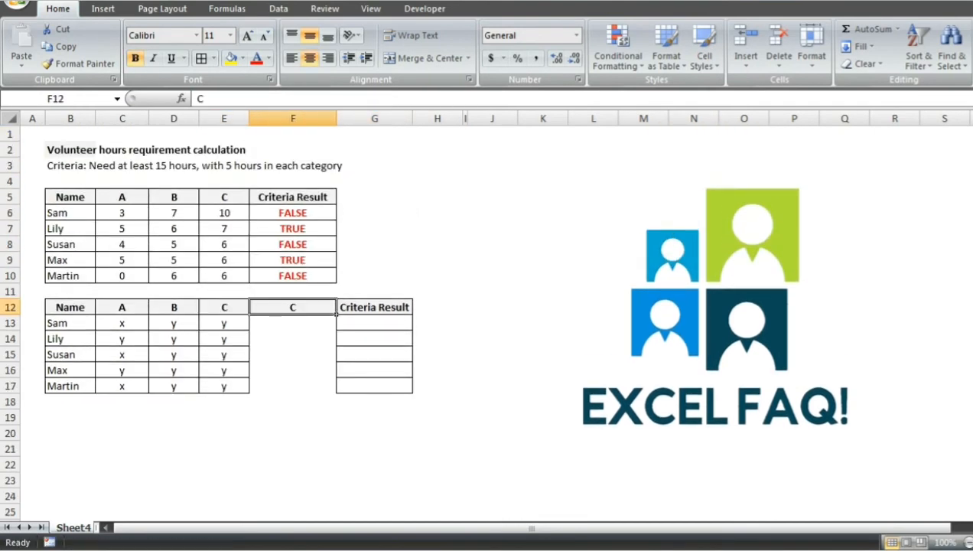
type("TO")
key("BackSpace")
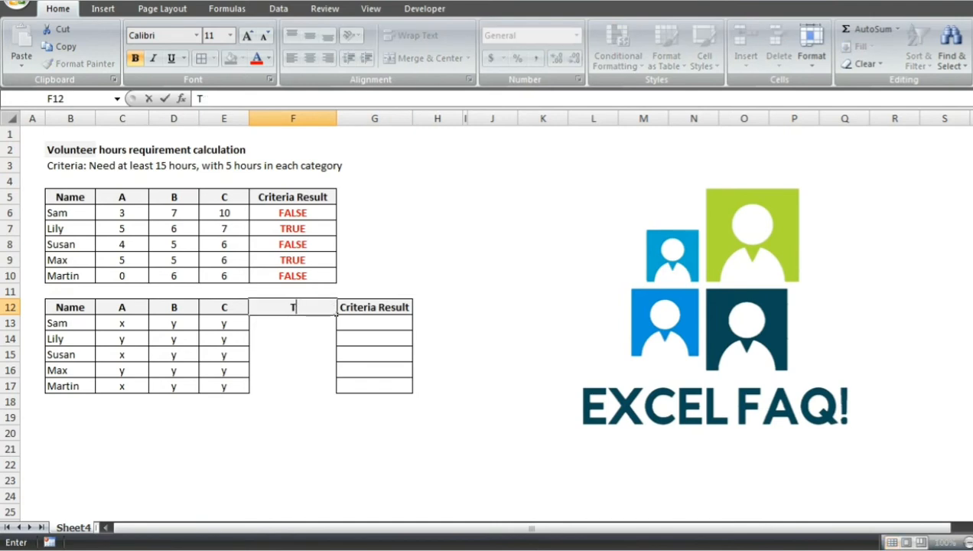
type("otal")
key("Return")
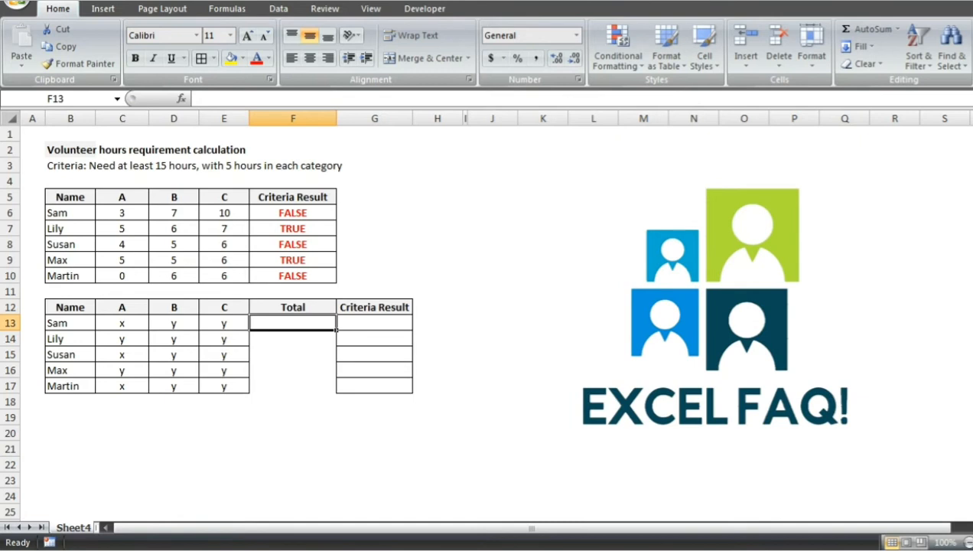
Step: Enter the formula =IF(SUM(C6:E6)>=15,"y","x") in the first Total cell, F13
type("=")
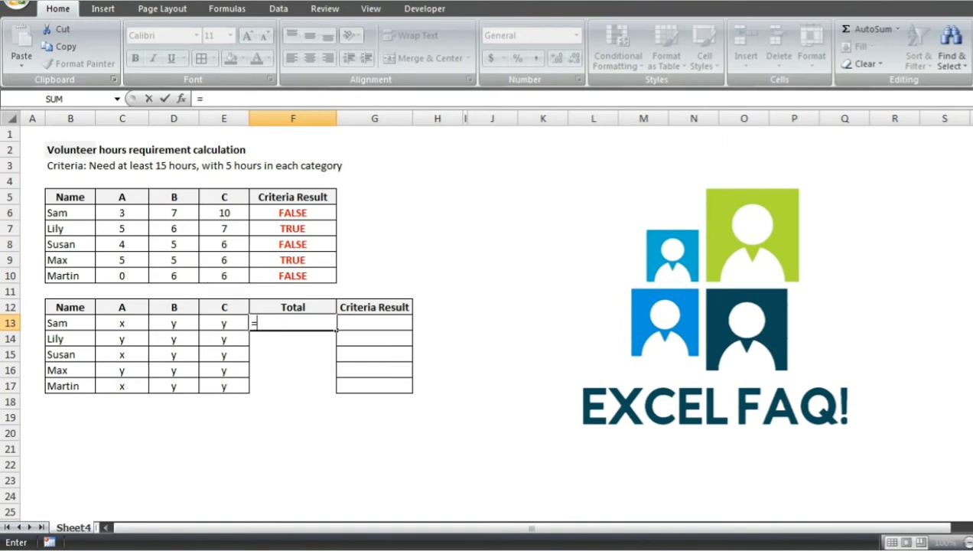
type("if")
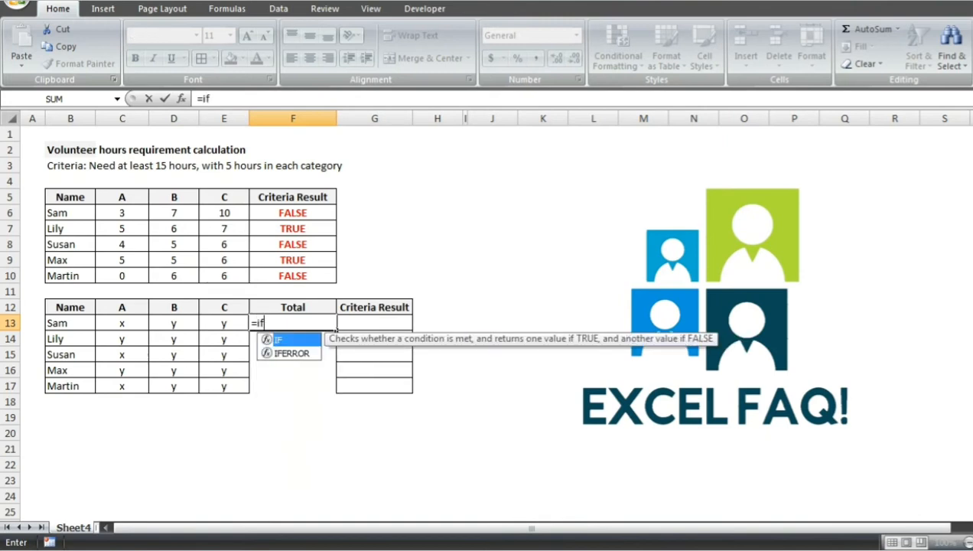
type("(")
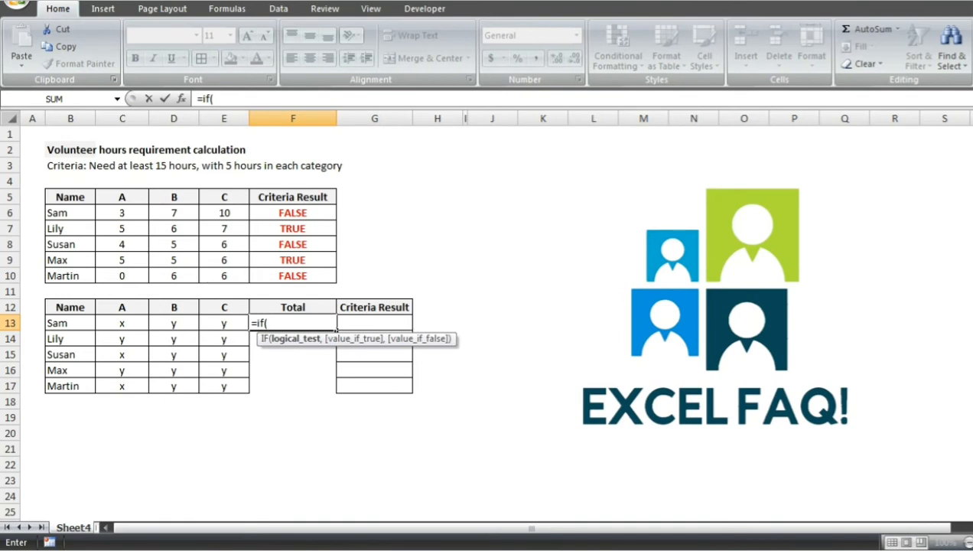
type("sum(")
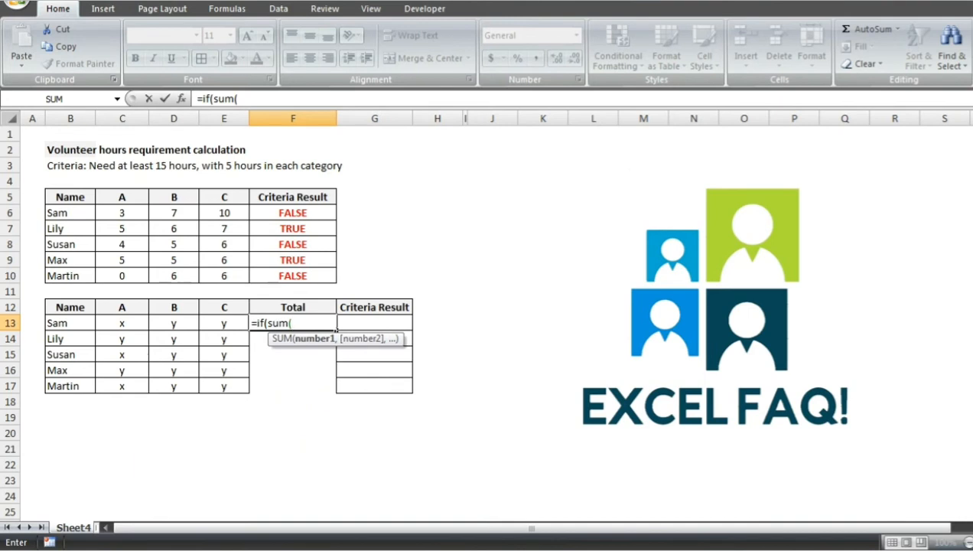
left_click_drag(114, 214, 230, 217)
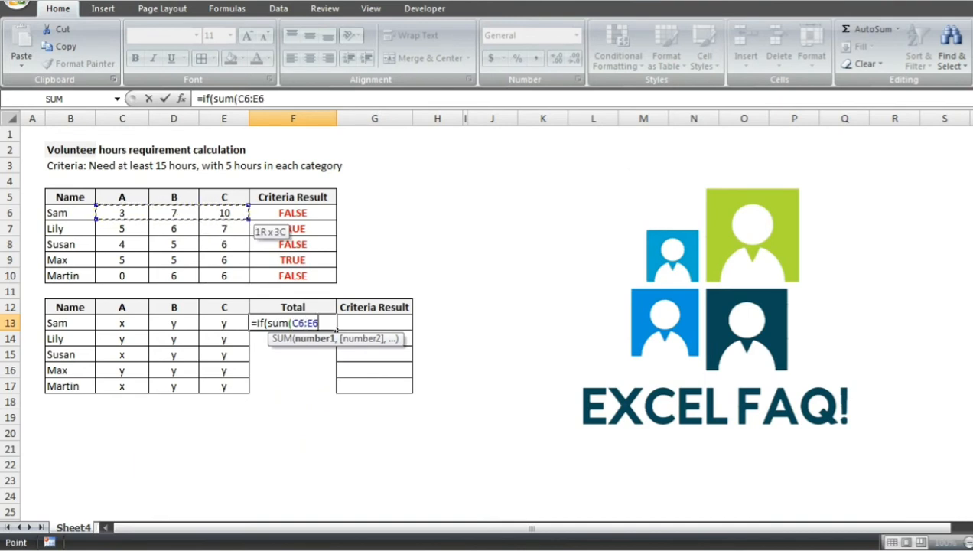
type(")")
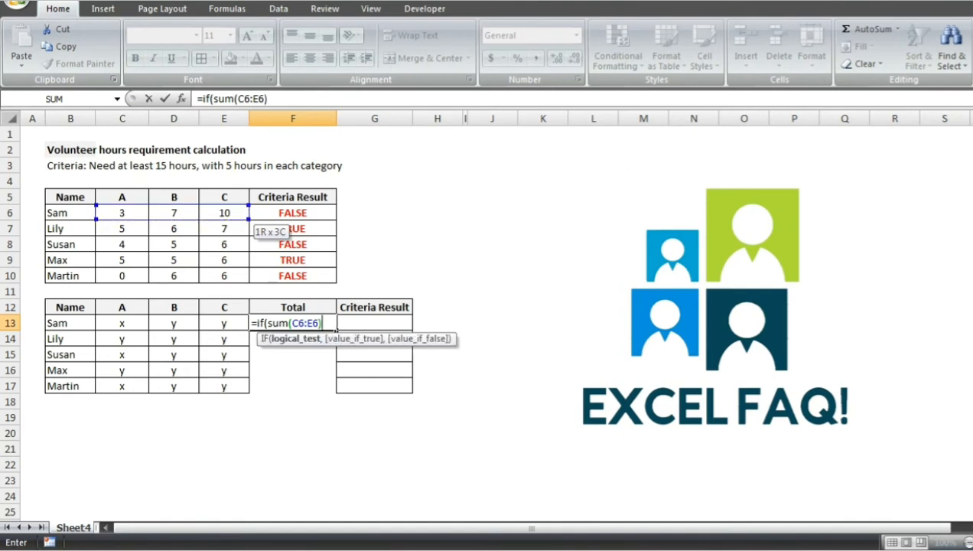
type(">")
type("=15,\"")
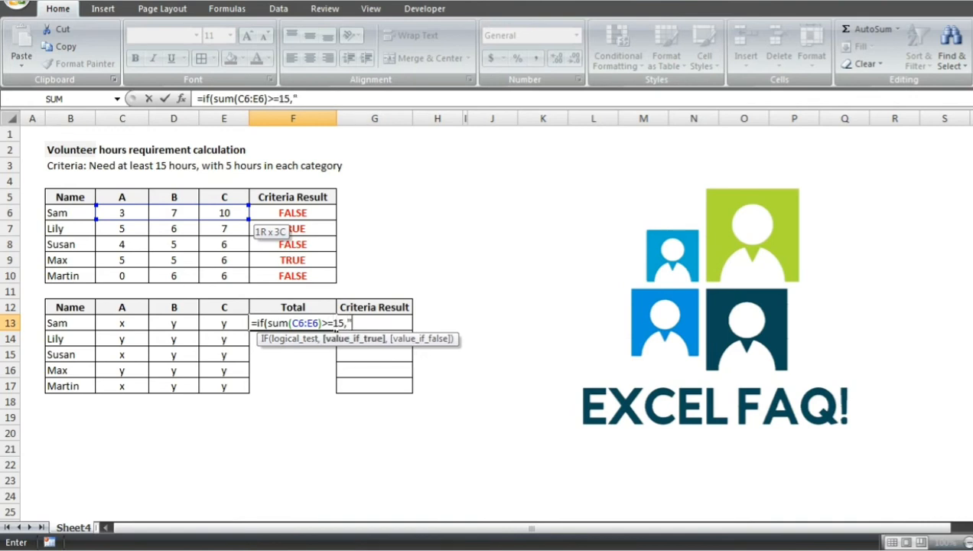
type("y\",")
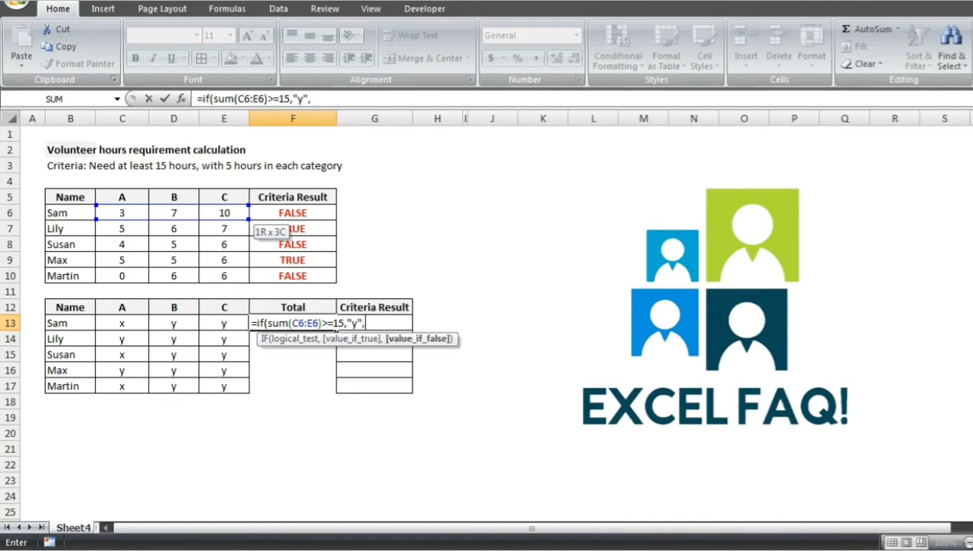
type("\"x\")")
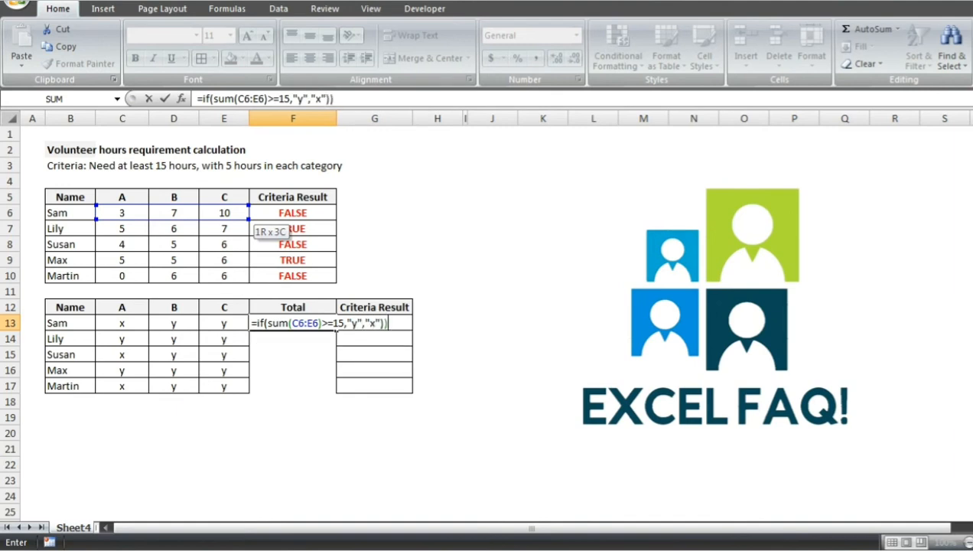
key("Return")
key("Return")
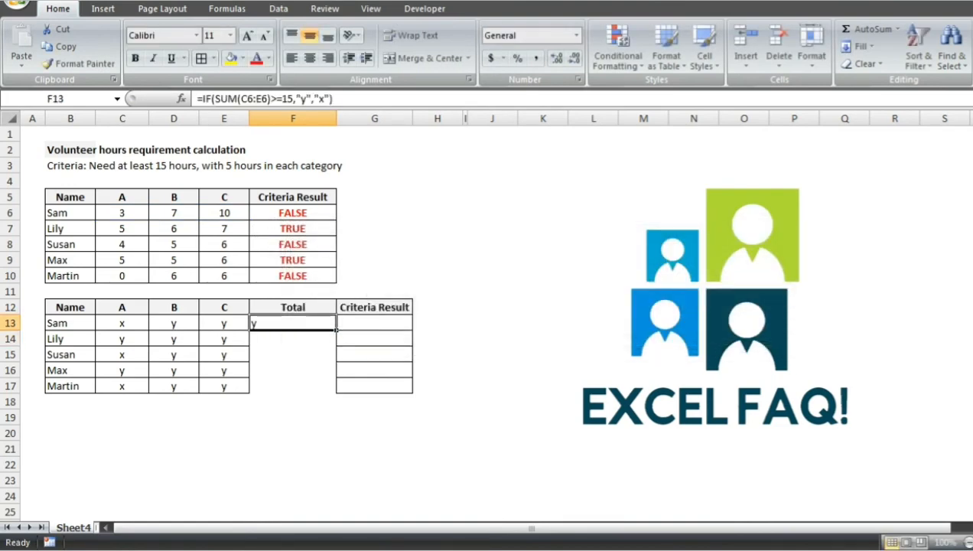
Step: Copy the cell formatting of E13 onto the Total cell F13
left_click(224, 324)
left_click(78, 64)
left_click(292, 323)
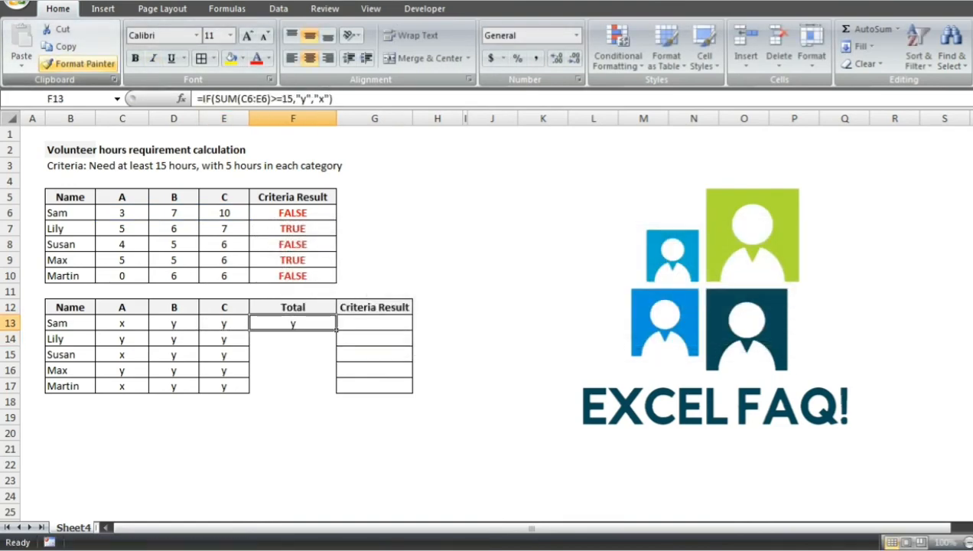
Step: Copy the Total formula in F13 down through F17
key("ctrl+c")
left_click_drag(292, 323, 293, 386)
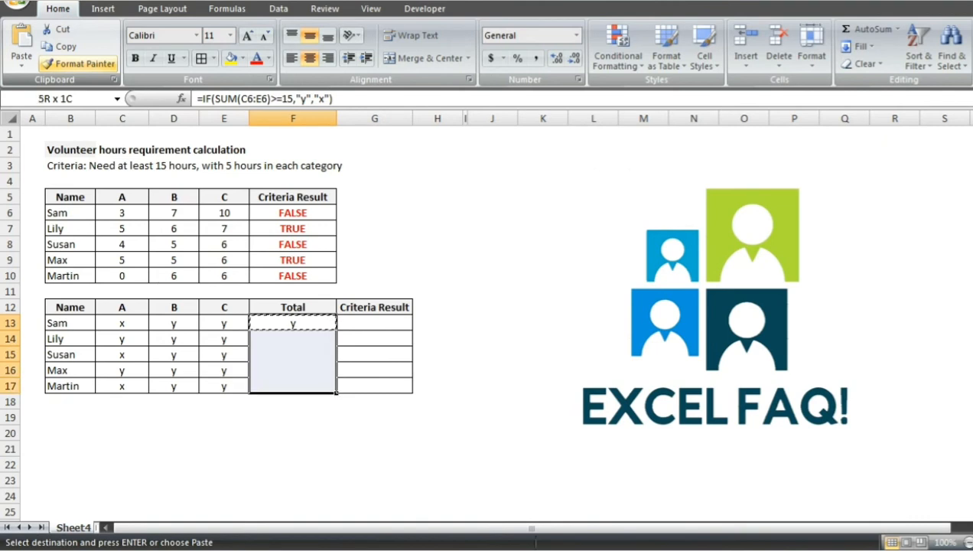
key("Return")
key("Down")
key("Down")
key("Down")
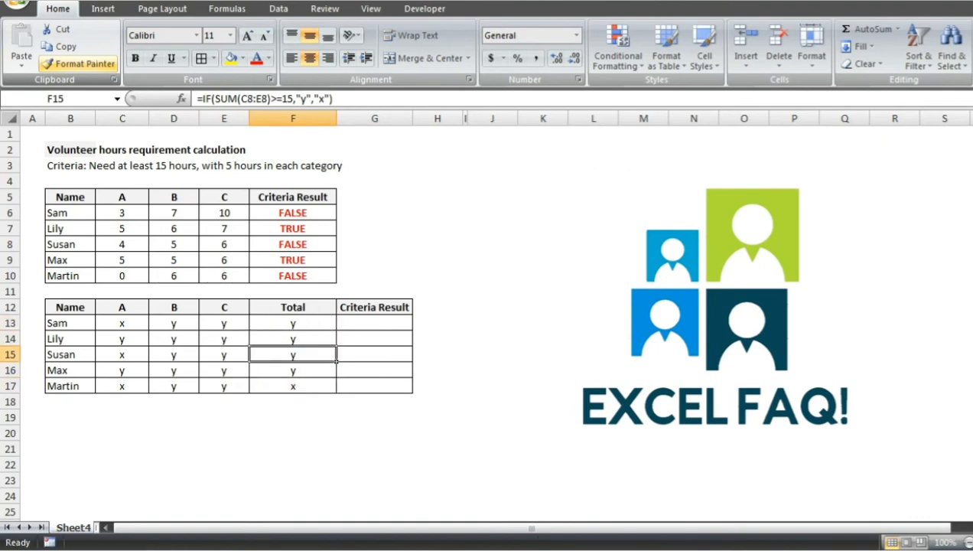
key("Up")
key("Up")
key("Up")
key("Right")
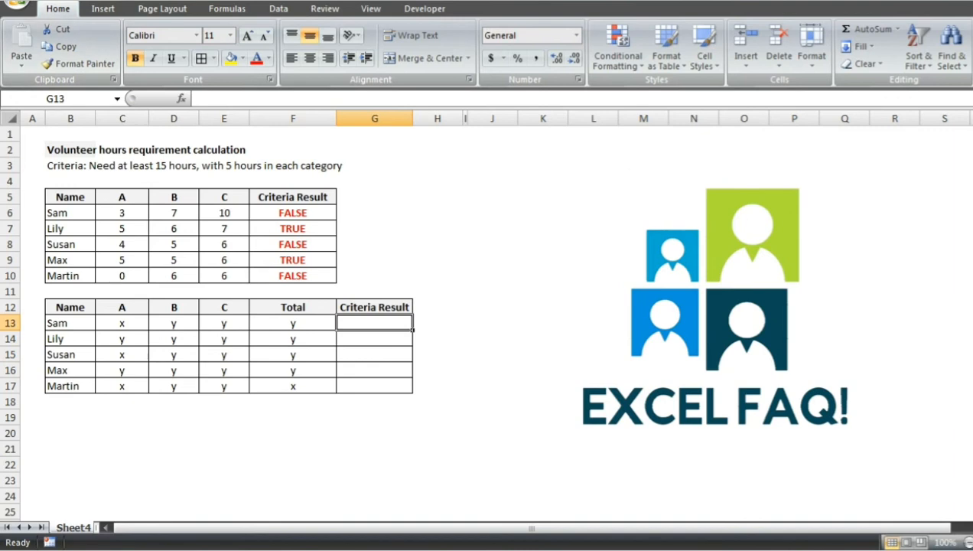
key("Right")
key("Left")
type("=")
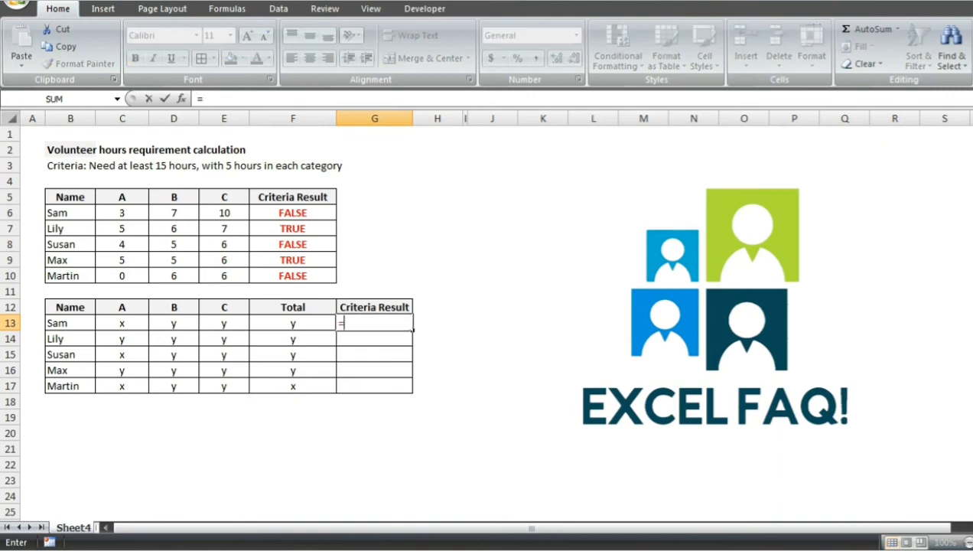
type("if")
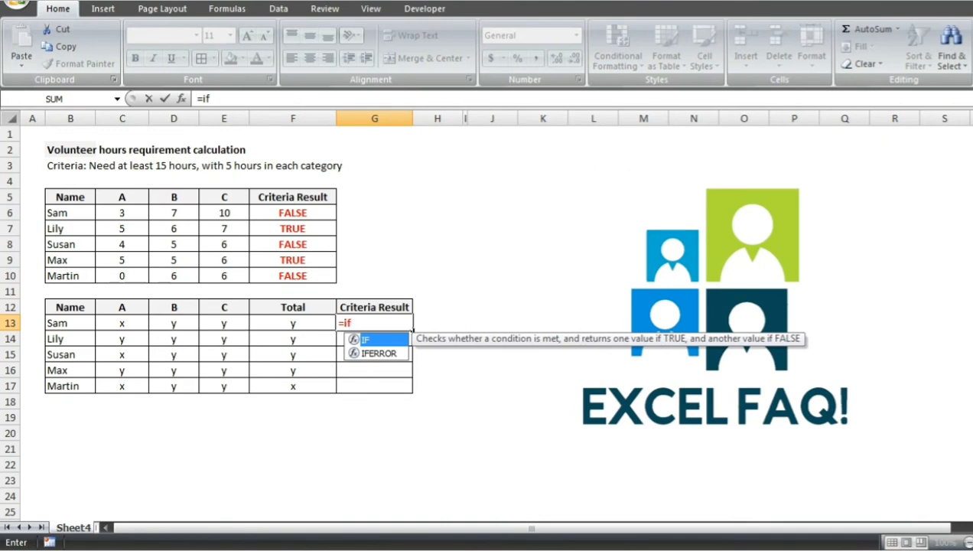
type("(")
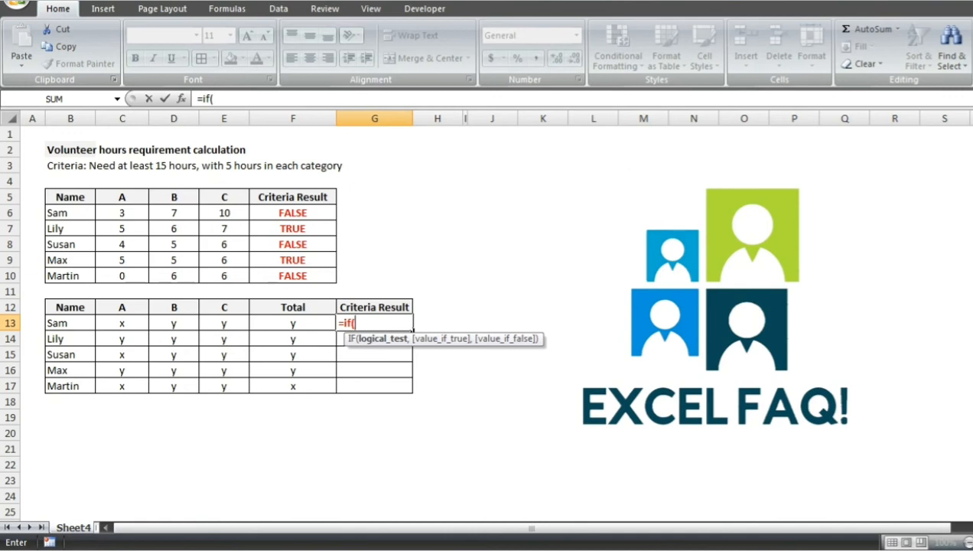
type("count")
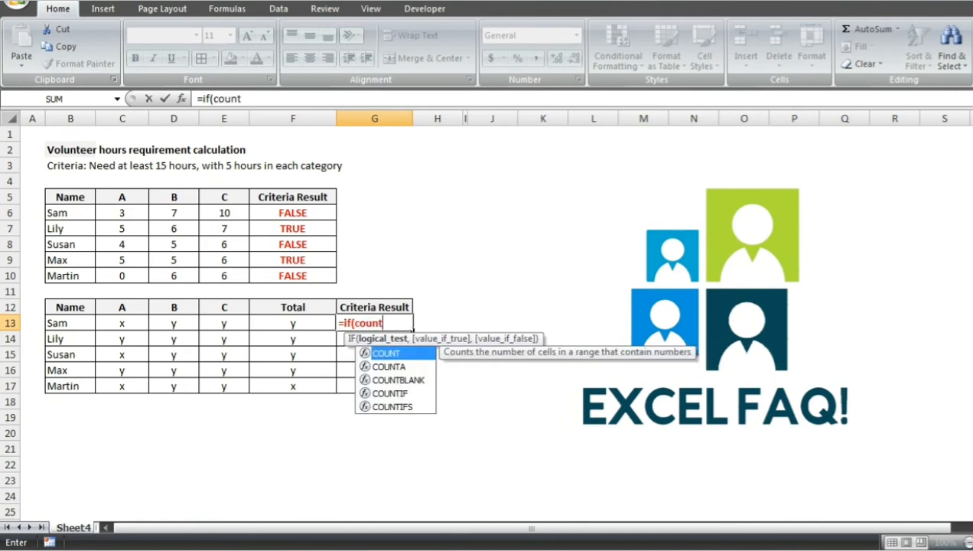
type("if")
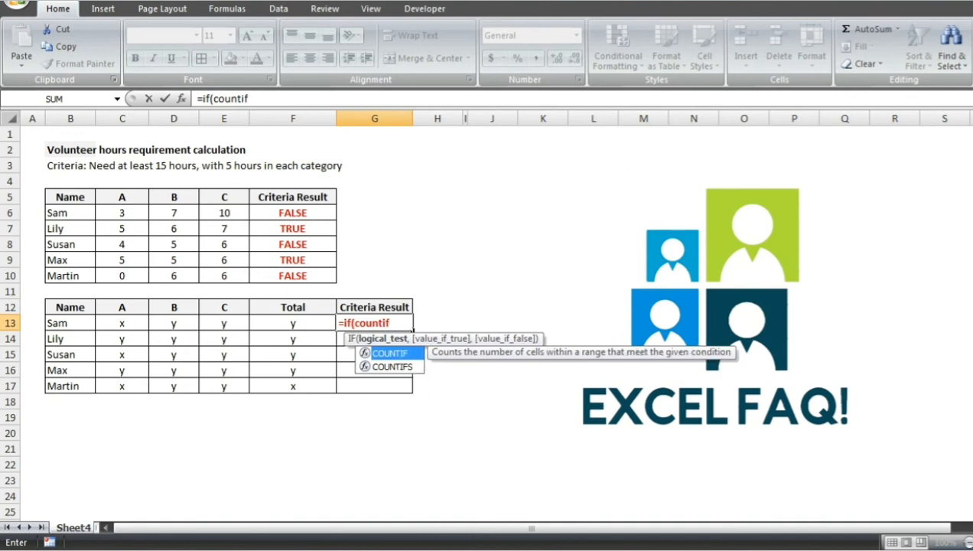
type("(")
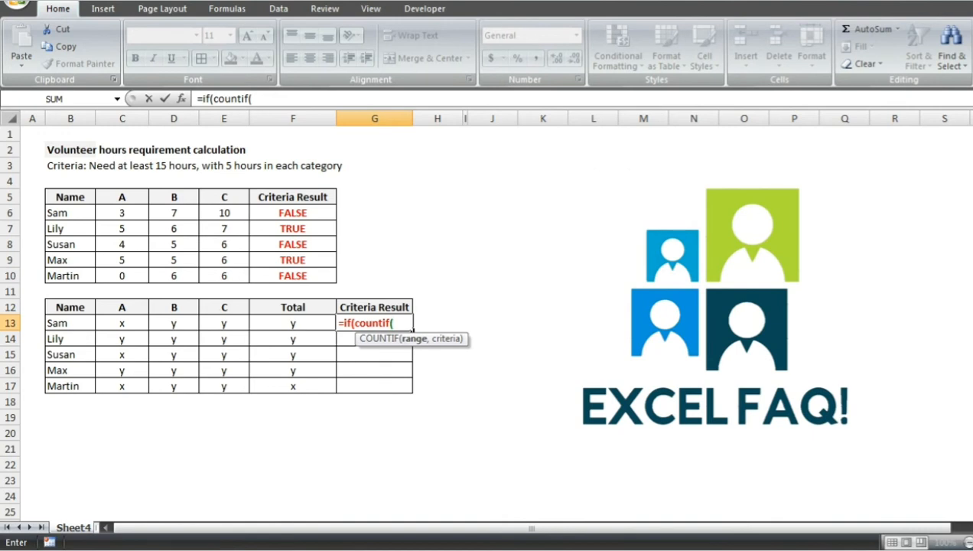
left_click_drag(107, 323, 335, 328)
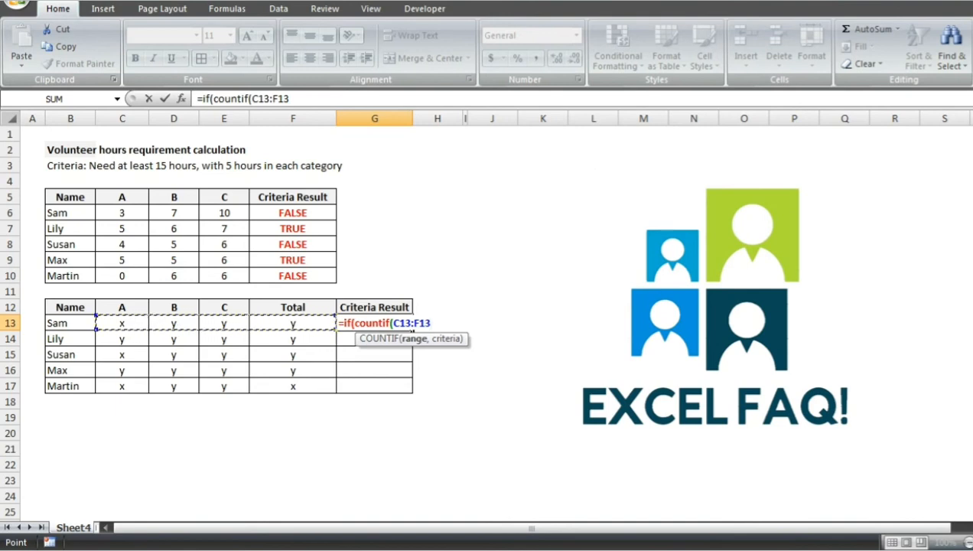
type(",")
key("BackSpace")
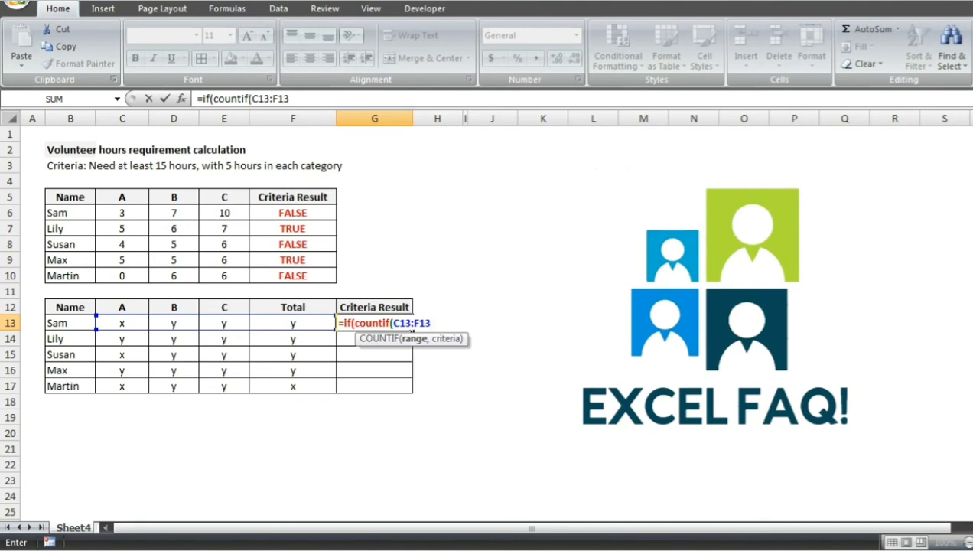
key("Escape")
Step: Move the lower table's Criteria Result column from G12:G17 to H12:H17 and widen column H to fit its heading
key("Up")
key("ctrl+shift+Down")
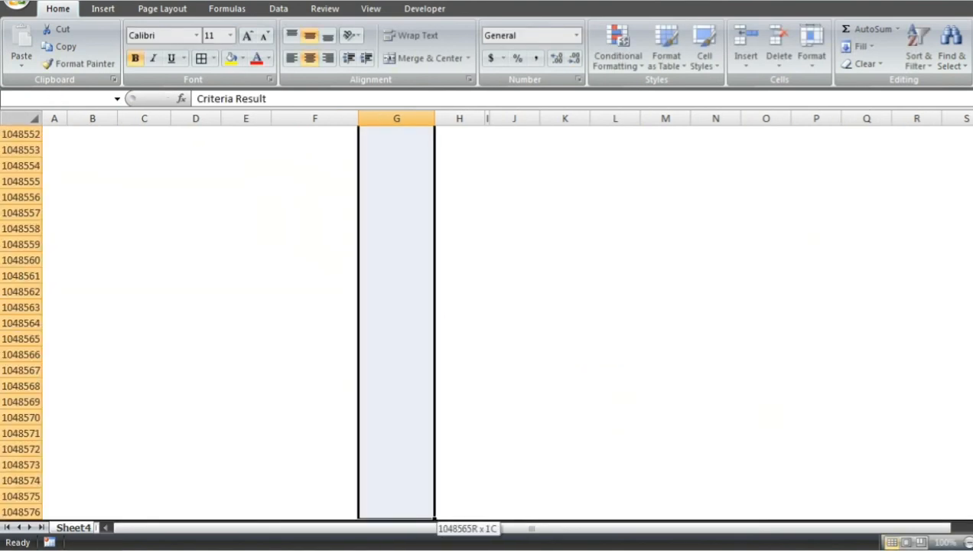
key("ctrl+Up")
key("Down")
key("Down")
key("Down")
key("Down")
key("Down")
key("Down")
key("Down")
key("Down")
key("Down")
key("Down")
key("Down")
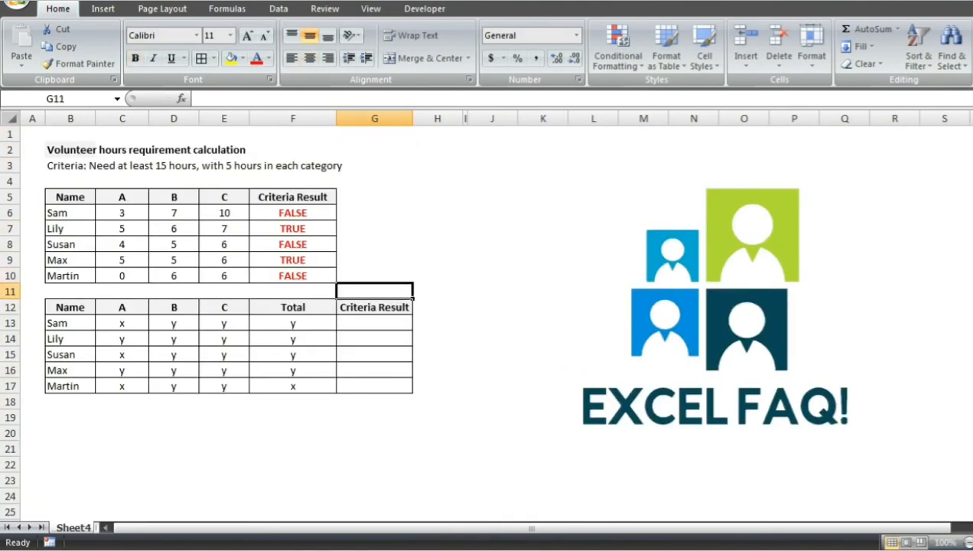
key("shift+Down")
key("shift+Down")
key("shift+Down")
key("shift+Down")
key("shift+Down")
key("ctrl+x")
key("Right")
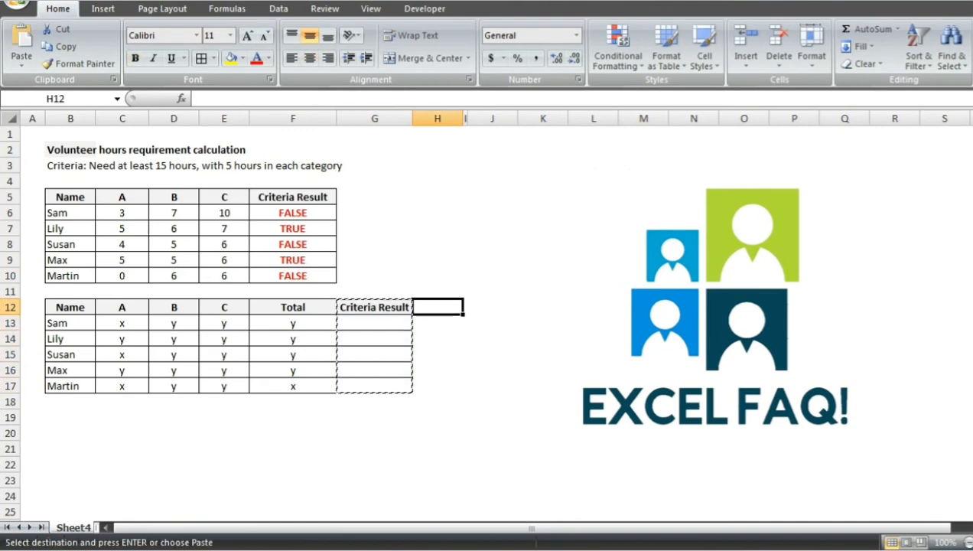
key("ctrl+v")
left_click_drag(465, 118, 490, 117)
Step: Copy the Criteria Result heading from H12 into the empty cell G12
key("Left")
key("Right")
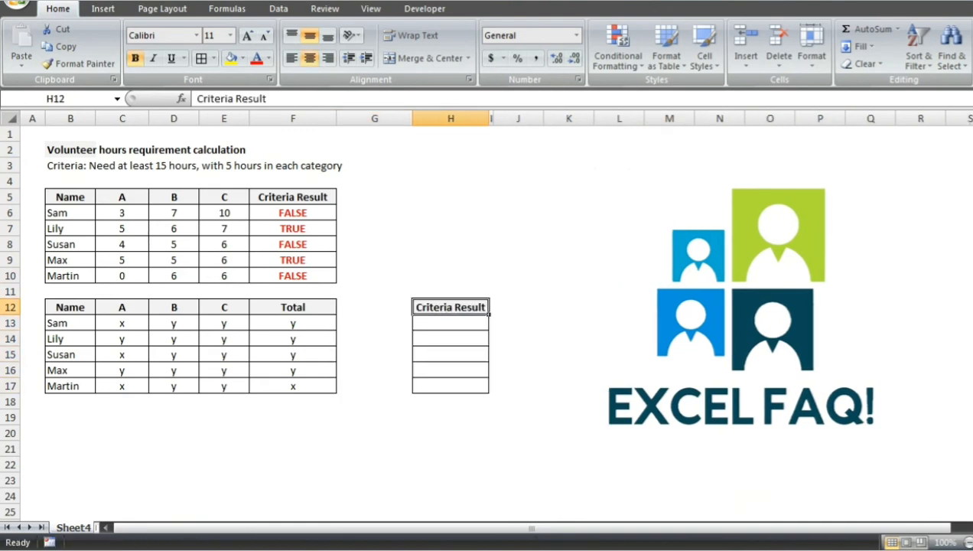
key("ctrl+c")
key("Left")
key("Return")
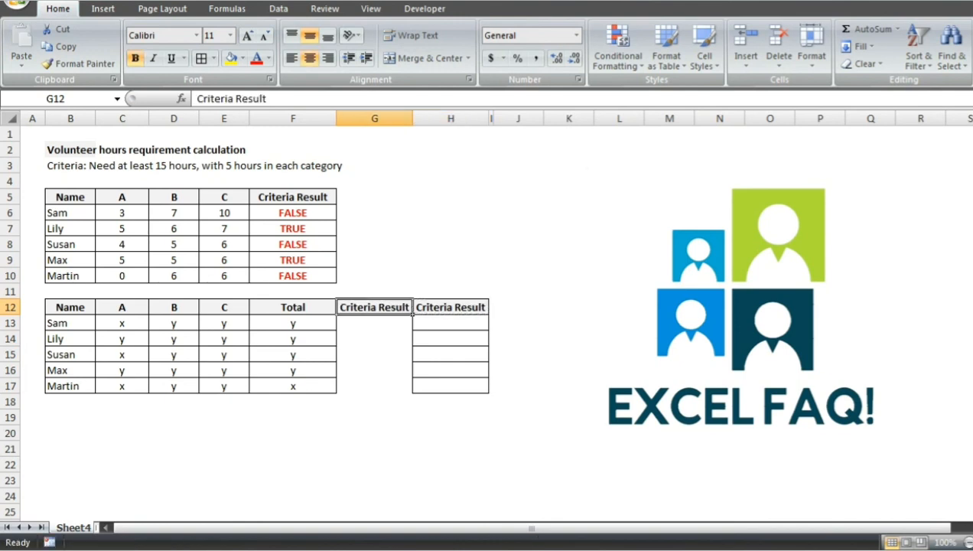
Step: Change the G12 heading to Criteria Fulfillment and autofit column G to it
key("F2")
key("BackSpace")
key("BackSpace")
key("BackSpace")
key("BackSpace")
key("BackSpace")
key("BackSpace")
key("BackSpace")
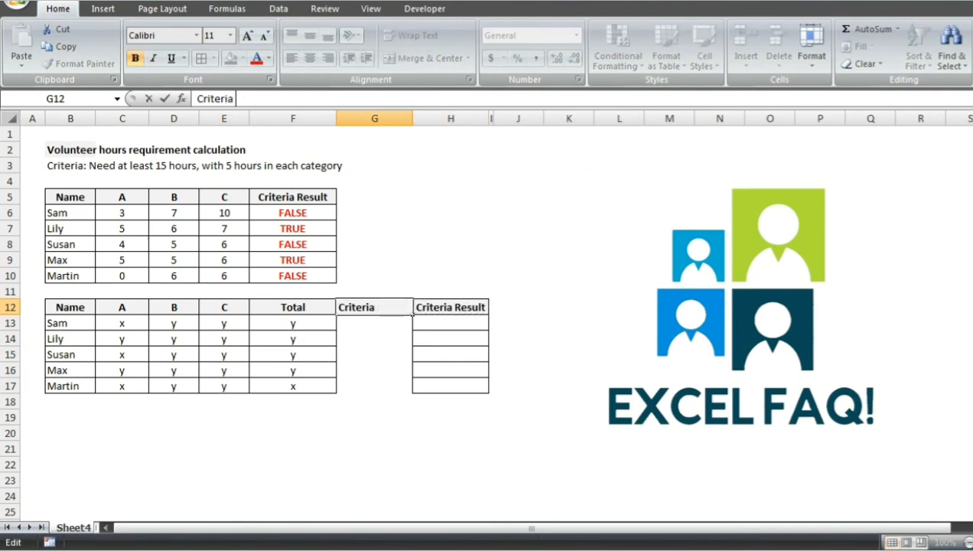
type("Fulfillment")
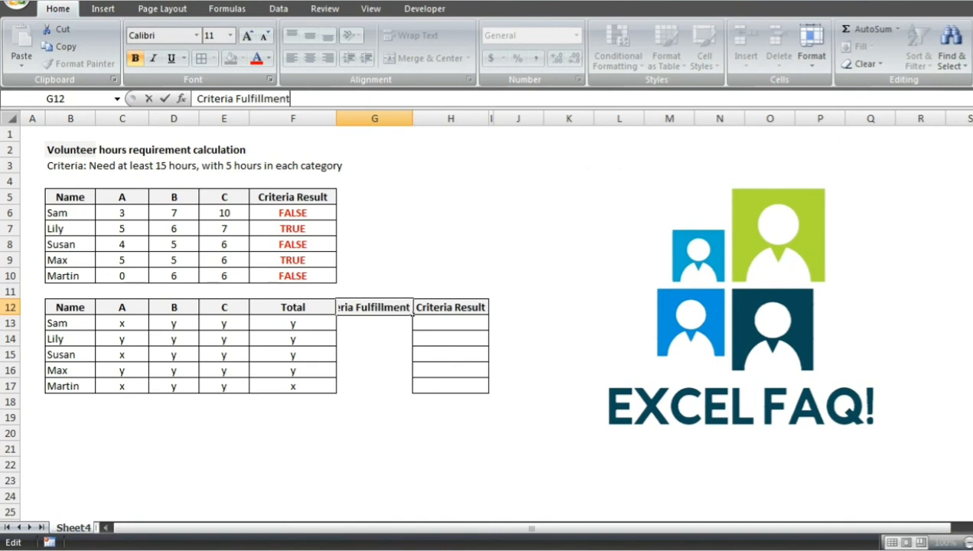
key("Return")
key("Up")
left_click(413, 118)
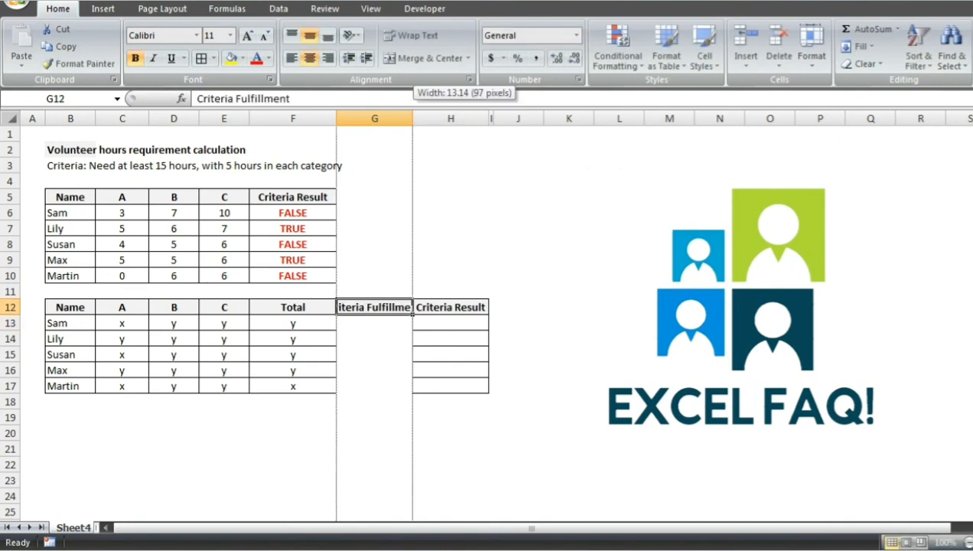
double_click(413, 119)
Step: Copy cell E10 into G13 to give the first Criteria Fulfillment cell its bordered, centred format
left_click(386, 322)
left_click(292, 323)
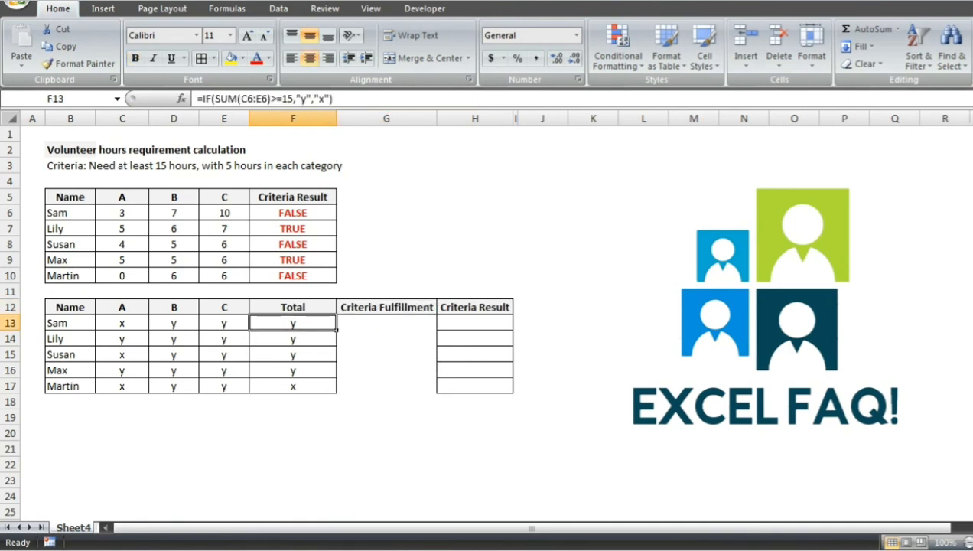
key("ctrl+c")
left_click(224, 307)
key("Up")
key("Up")
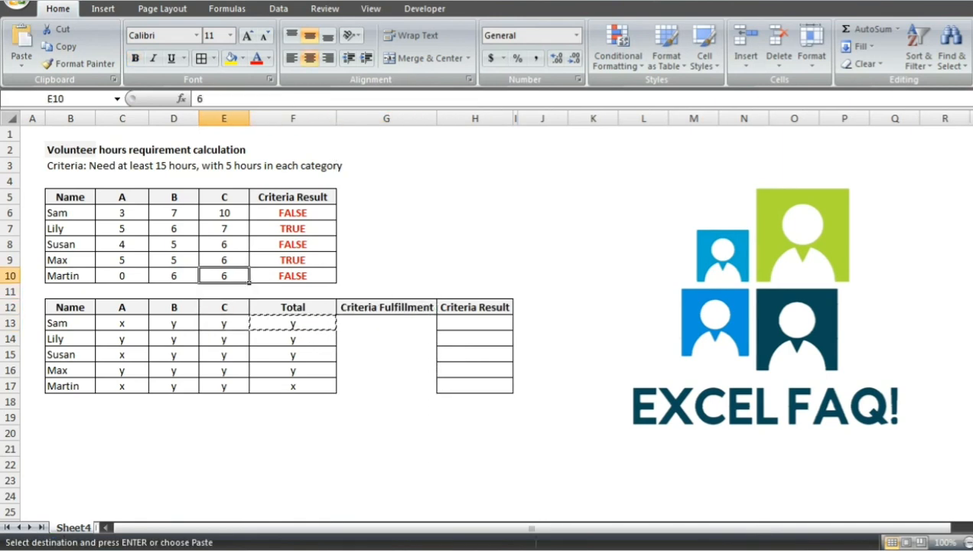
key("ctrl+c")
key("Right")
key("Right")
key("Down")
key("Down")
key("Down")
key("Down")
key("Up")
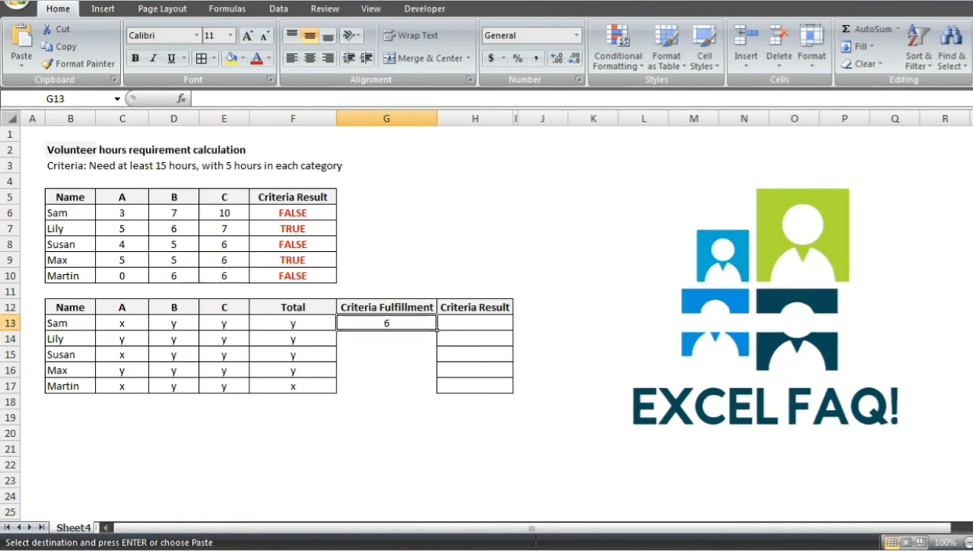
key("Escape")
Step: Enter the formula =COUNTIFS(C13:F13,"y") in G13 to count the fulfilled criteria in the first volunteer row
type("=coun")
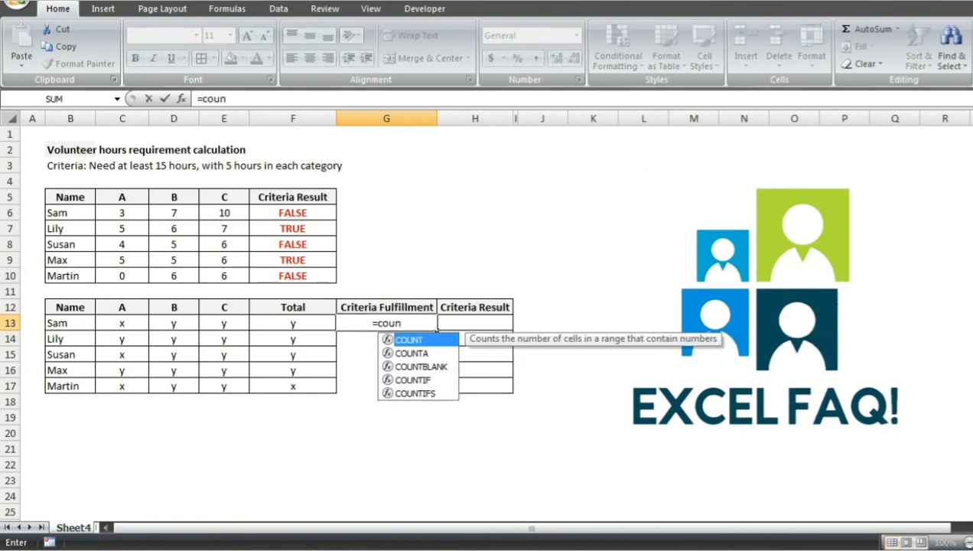
key("Down")
key("Down")
key("Down")
key("Down")
key("Tab")
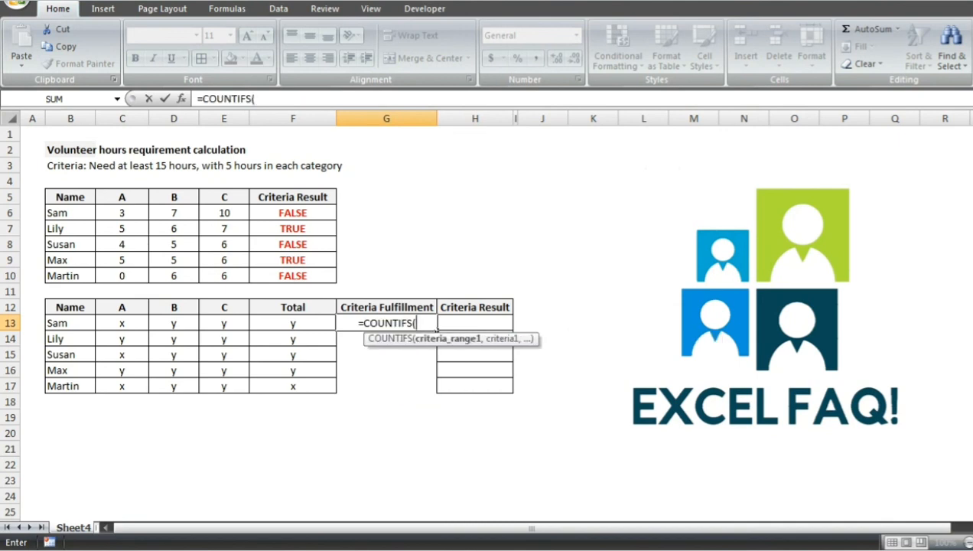
left_click_drag(115, 323, 321, 324)
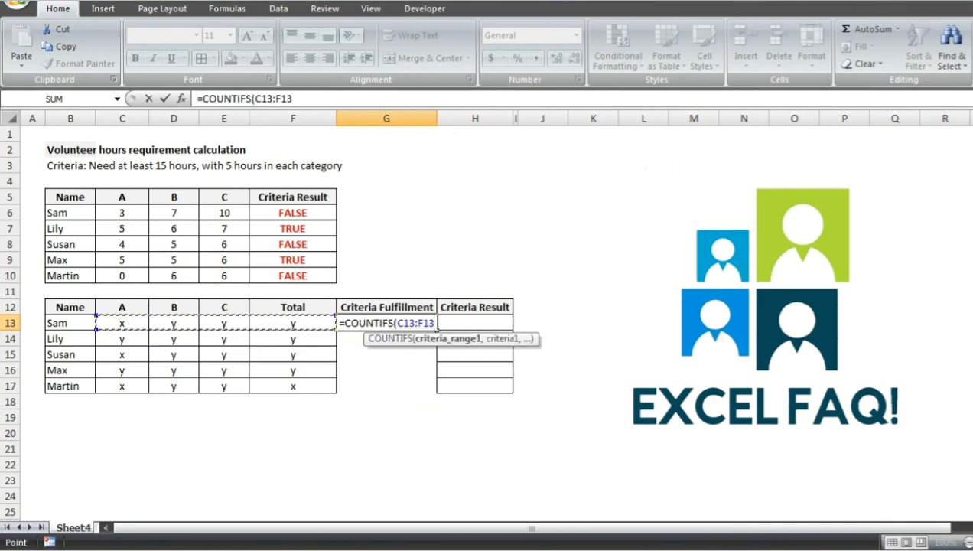
type(",")
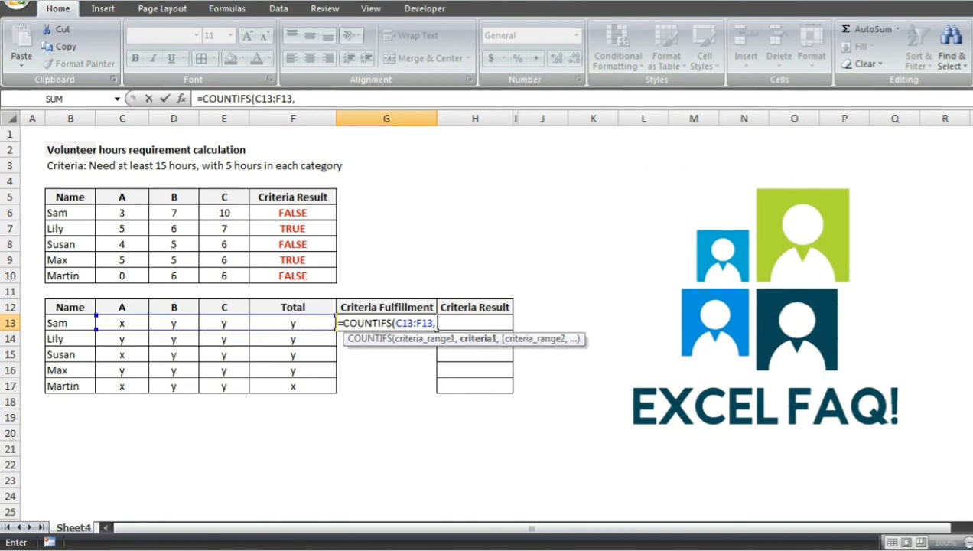
type("\"")
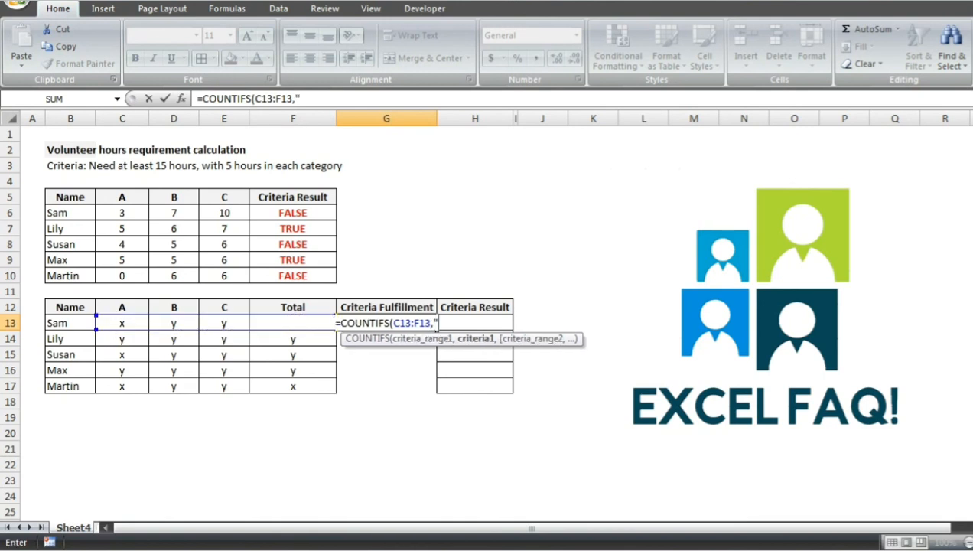
type("y")
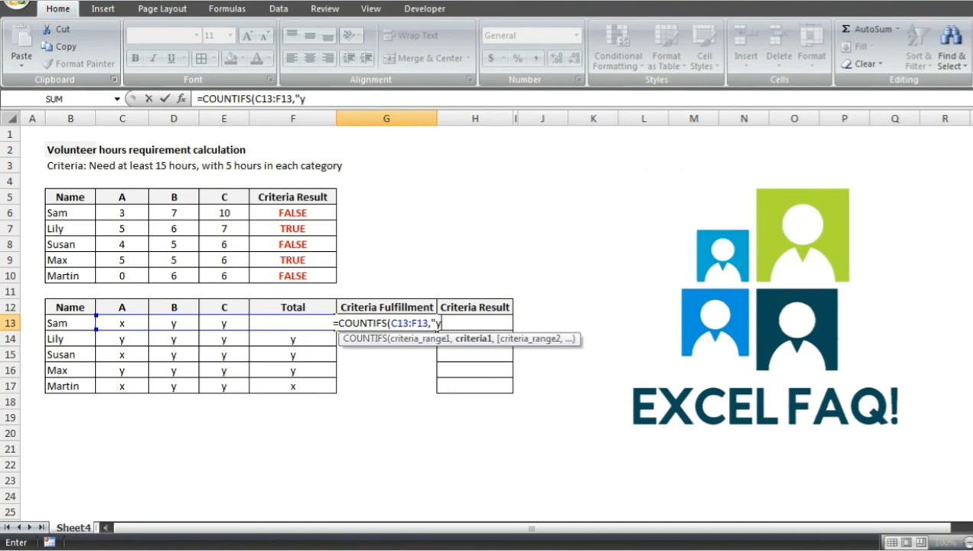
type("\")")
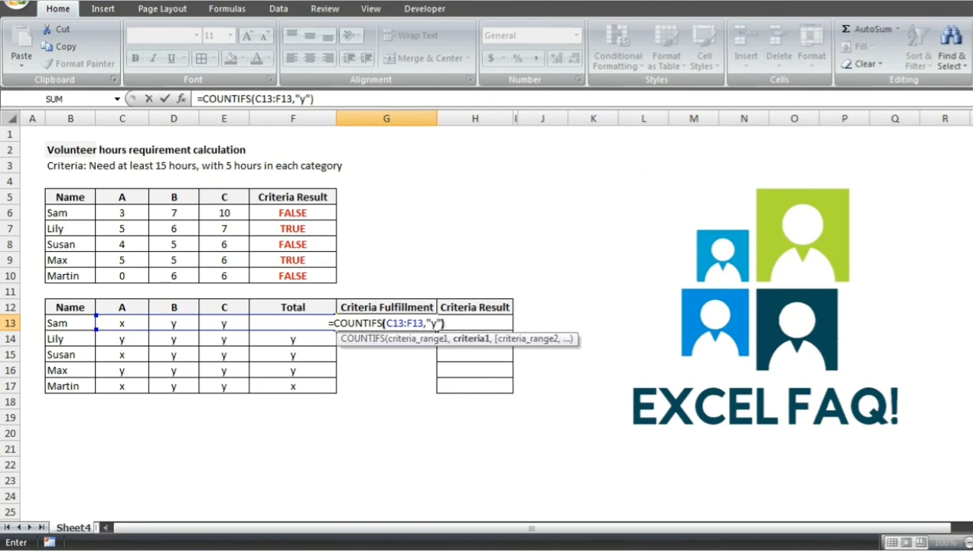
key("Return")
Step: Copy the G13 COUNTIFS formula down the Criteria Fulfillment column through G17
key("Up")
key("ctrl+c")
key("Left")
key("ctrl+Down")
key("Right")
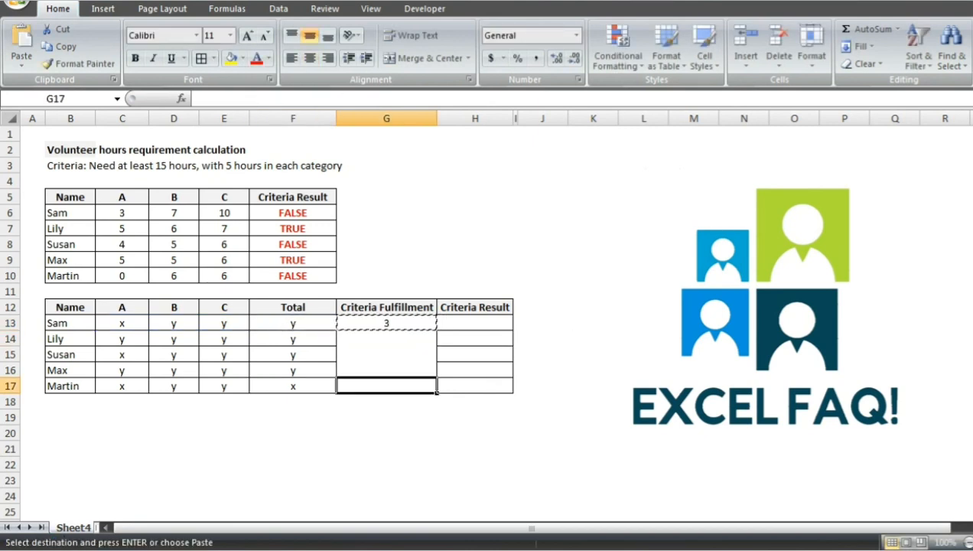
key("Return")
key("ctrl+c")
key("ctrl+Up")
key("ctrl+shift+Down")
key("Return")
key("Up")
key("Down")
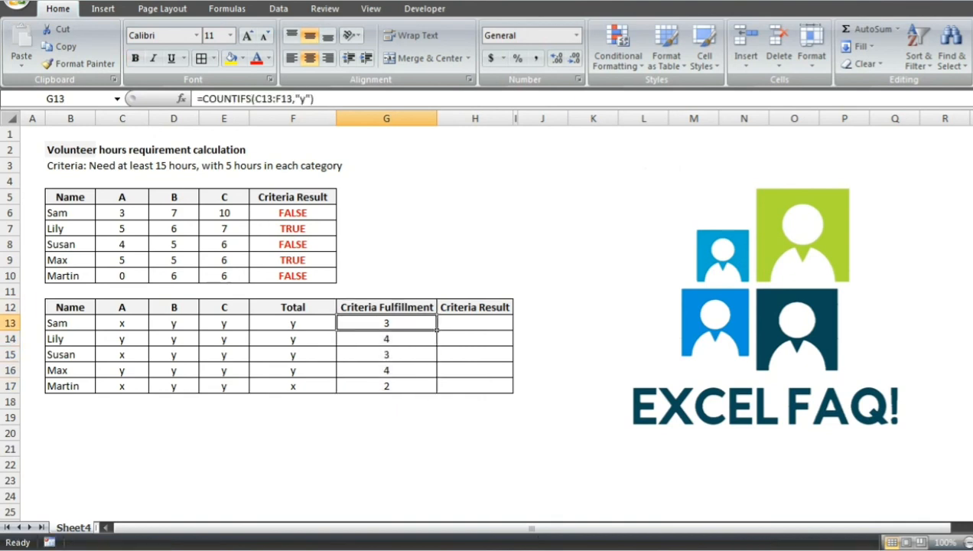
Step: Enter the formula =if(G13=4,"true","false") in H13 of the lower table's Criteria Result column
key("Right")
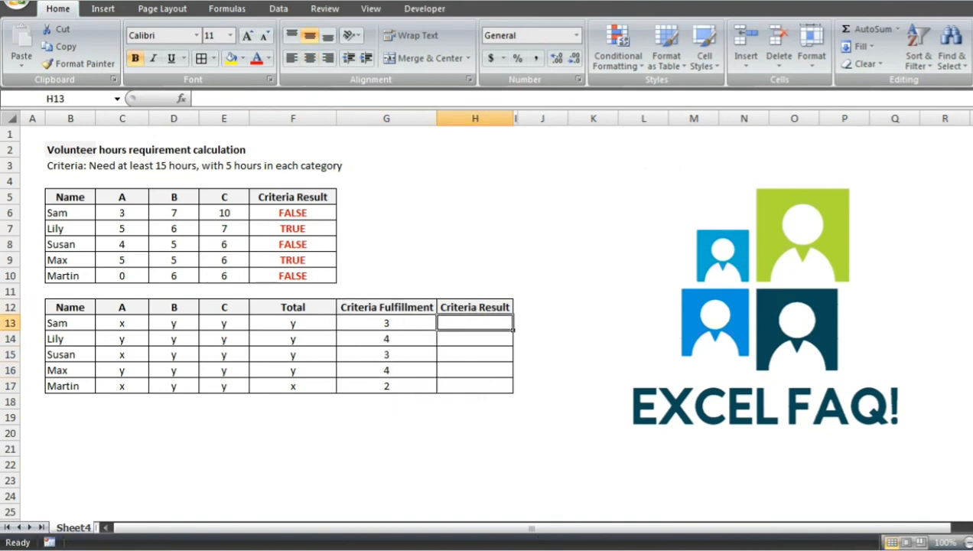
type("=i")
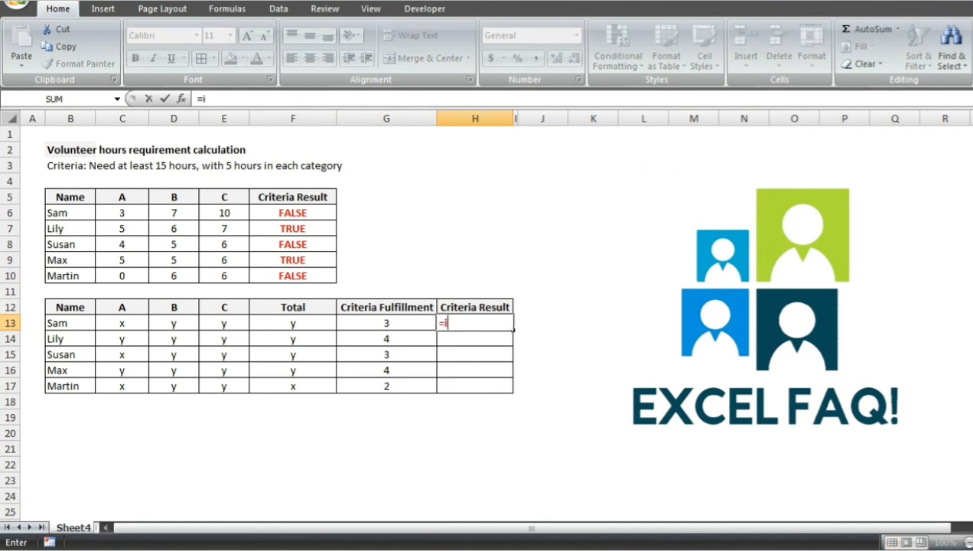
type("f(")
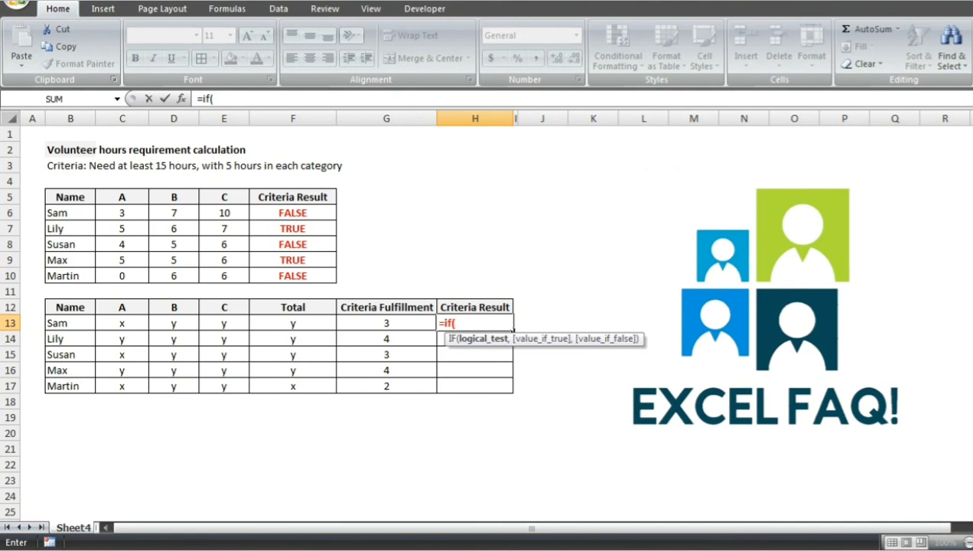
key("Left")
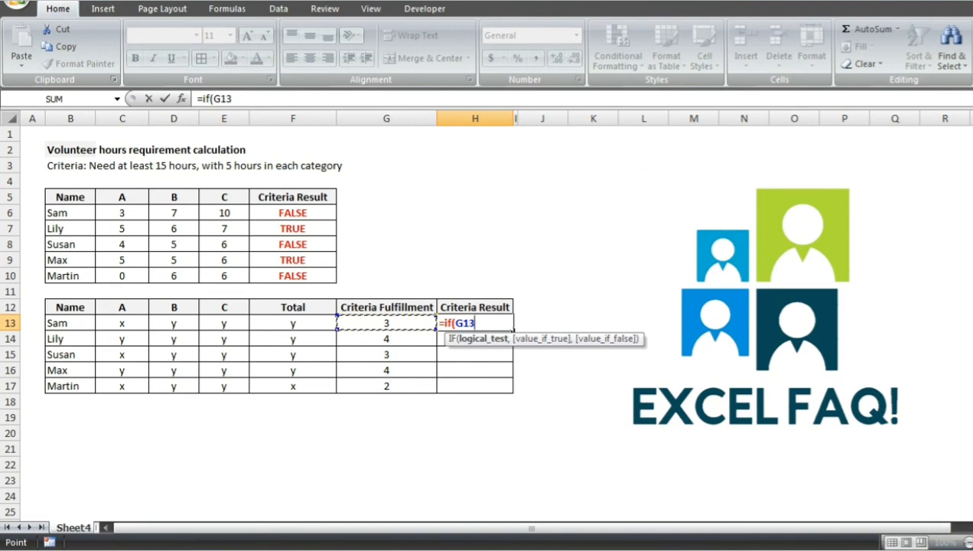
type("=4")
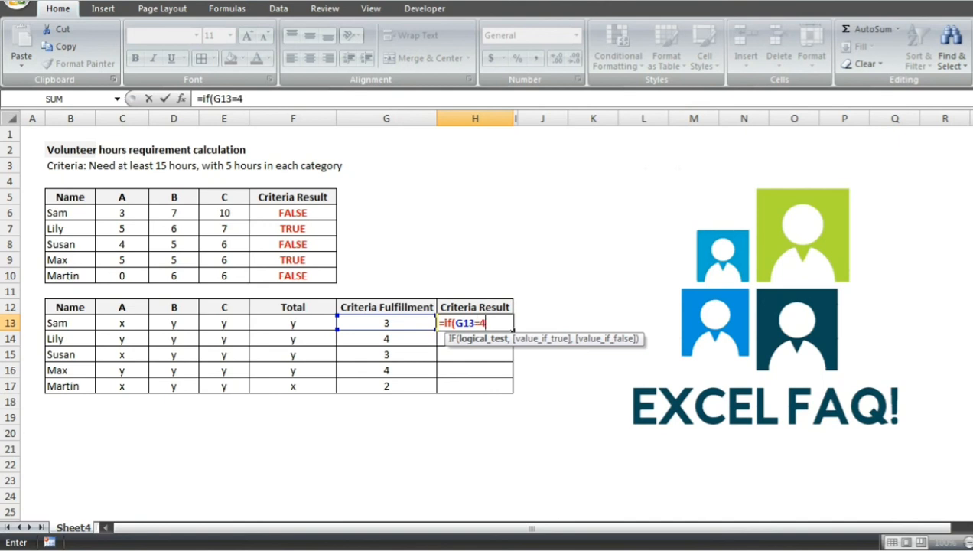
type(",\"t")
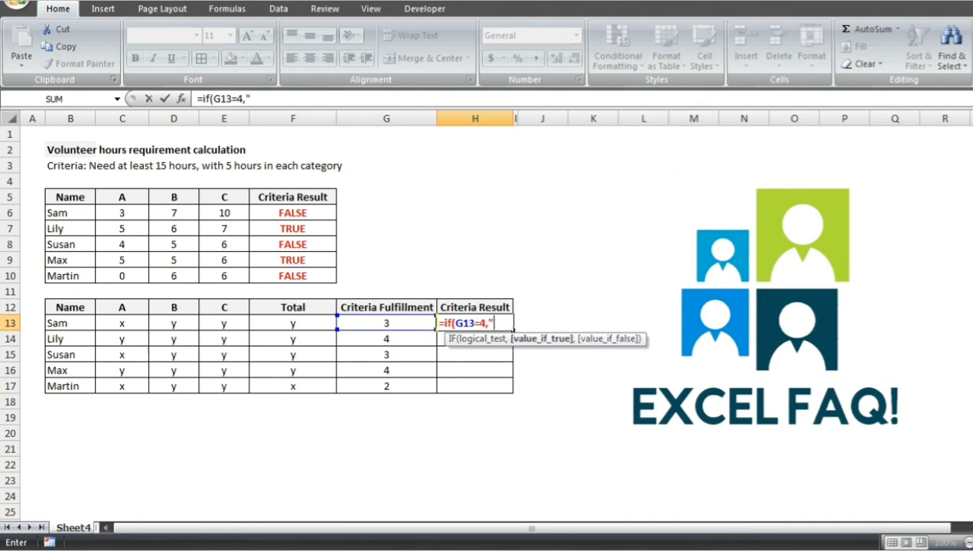
type("rue\",")
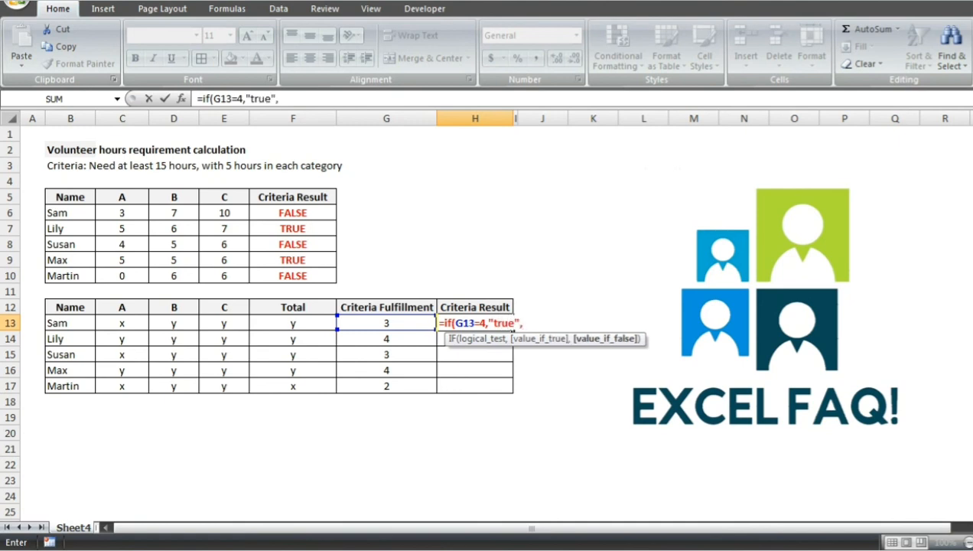
type("\"false\")")
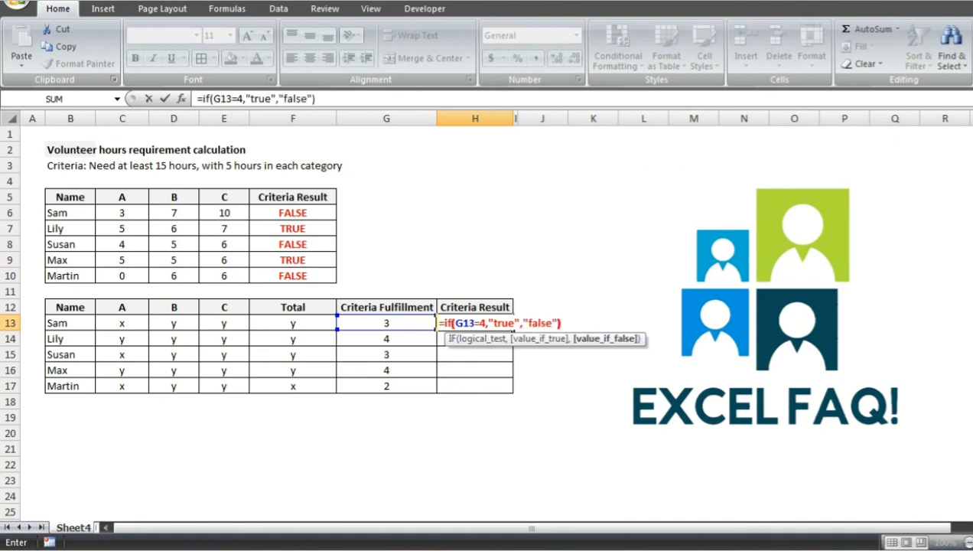
key("Return")
Step: Copy the H13 IF formula into H14:H17 to complete the lower table's Criteria Result column
key("Up")
key("ctrl+c")
key("Down")
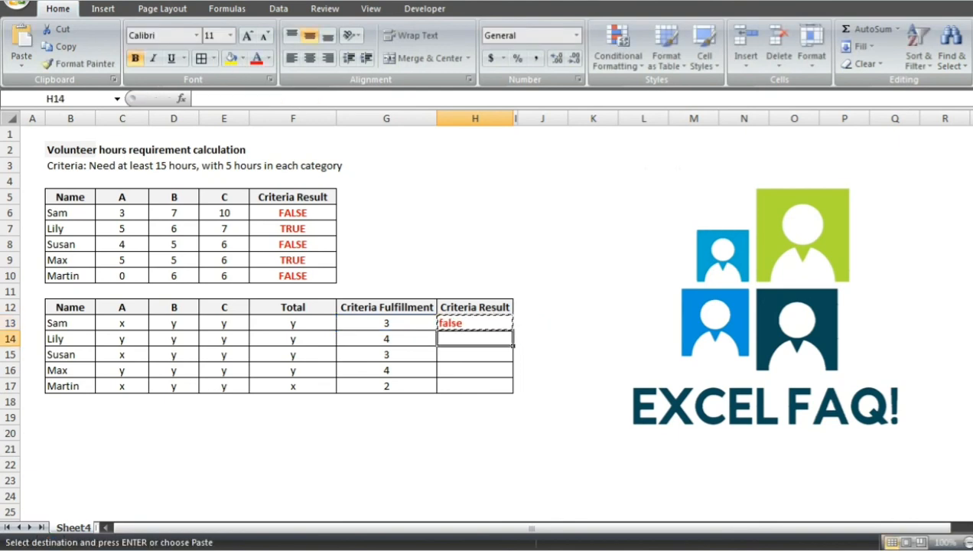
key("Return")
key("ctrl+c")
key("Down")
key("Return")
key("ctrl+c")
key("Down")
key("Return")
key("ctrl+c")
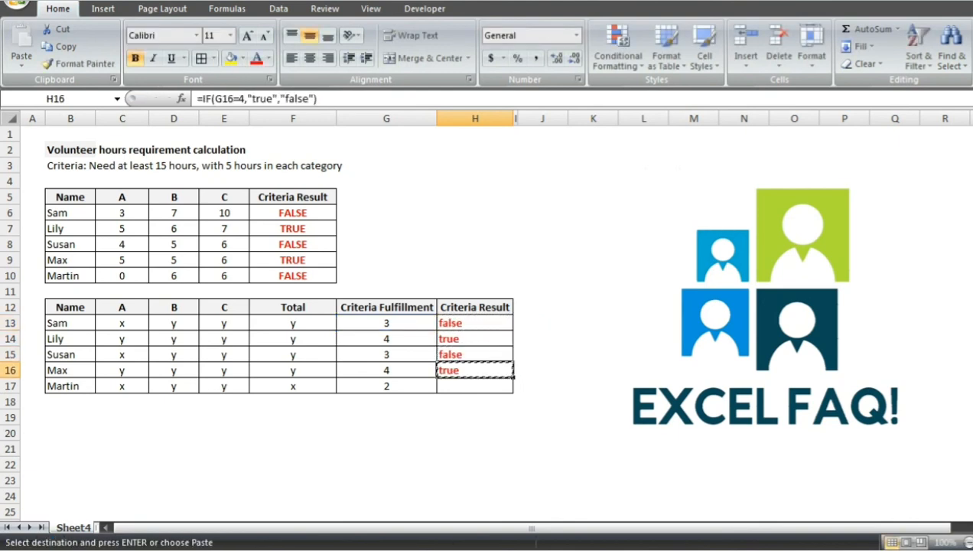
key("Down")
key("Return")
key("Up")
key("Up")
key("Up")
key("Up")
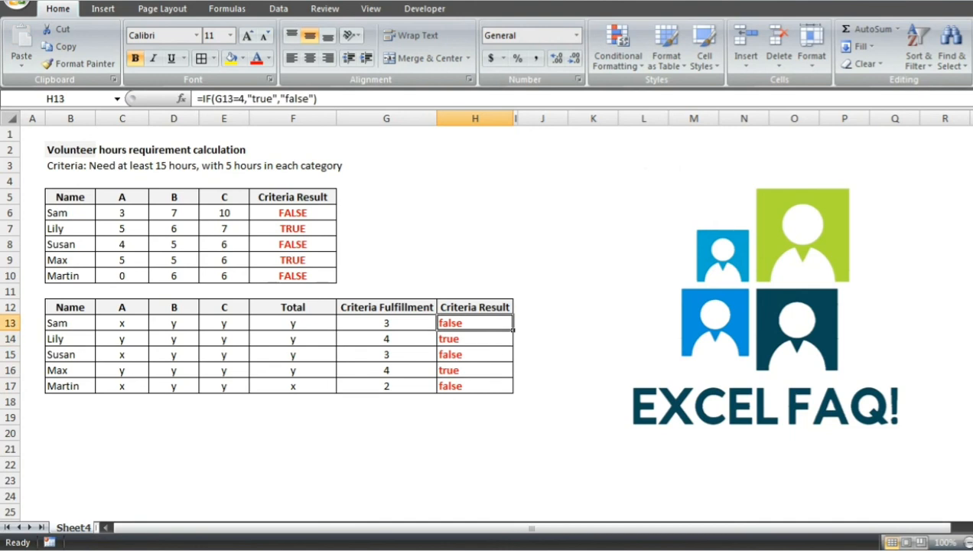
key("ctrl+shift+Down")
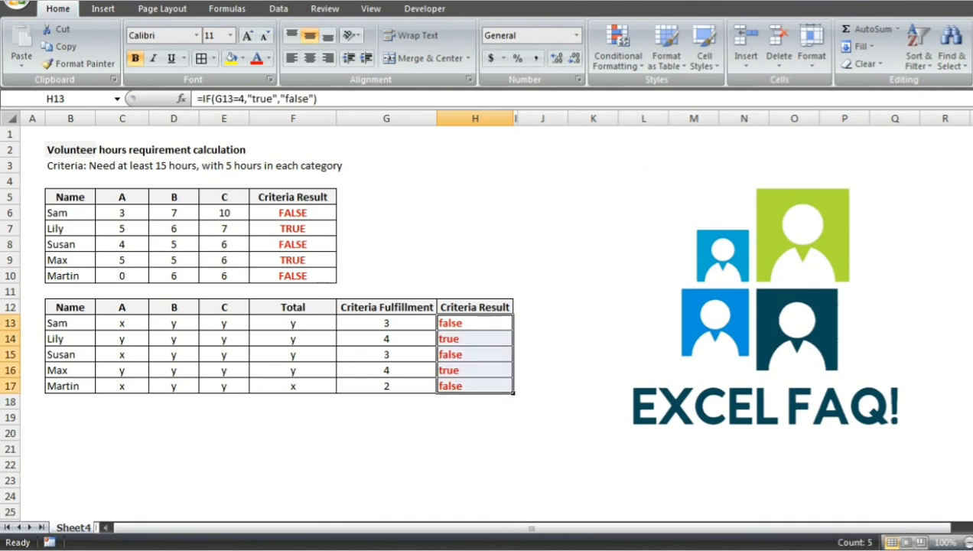
left_click(386, 417)
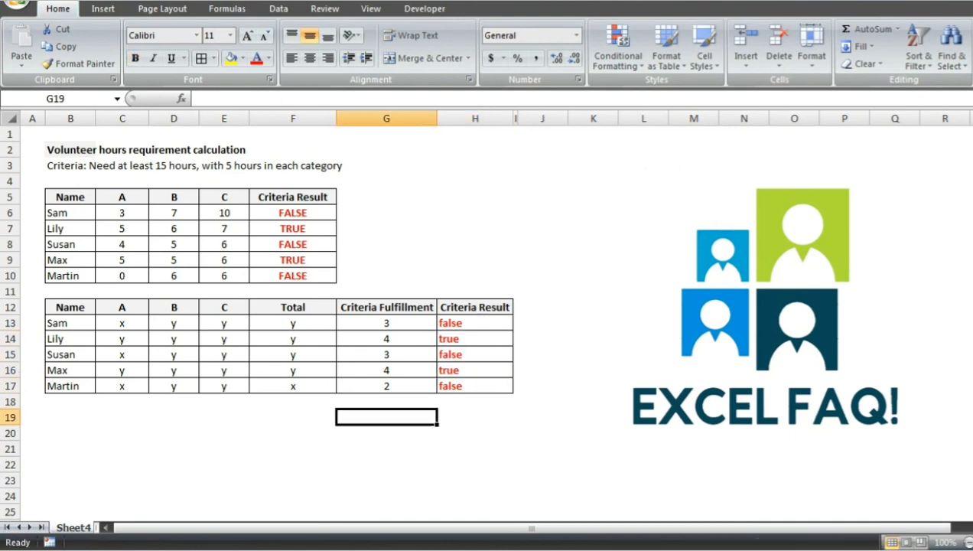